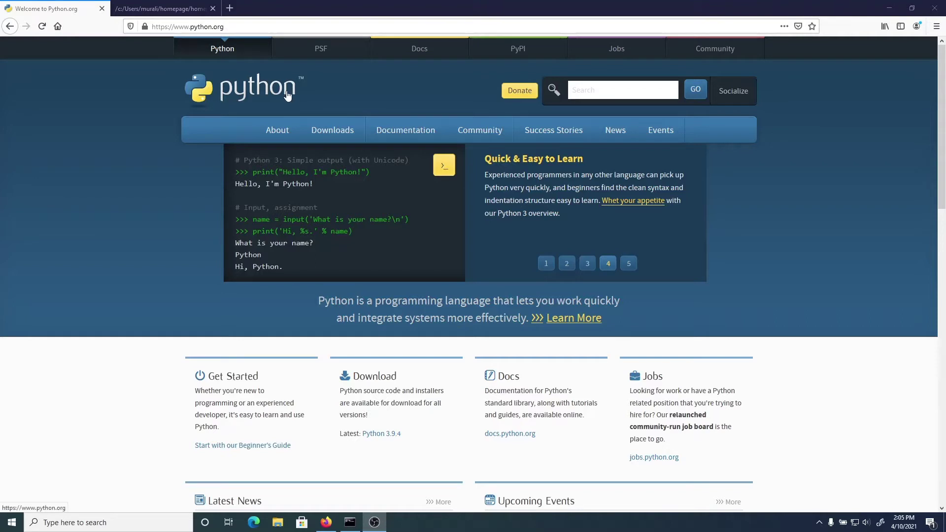
Download the Python 3.9.4 installer for Windows from the Python site and launch the downloaded file
click(334, 139)
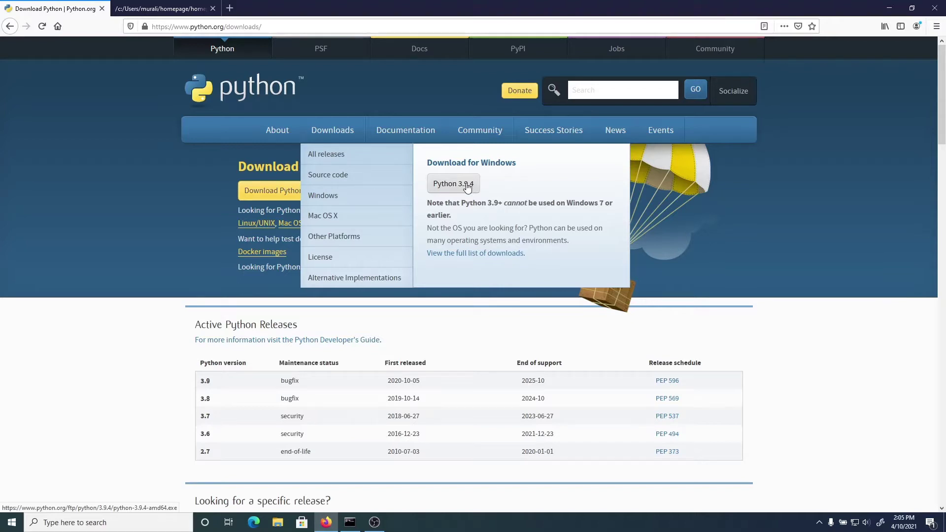
click(468, 186)
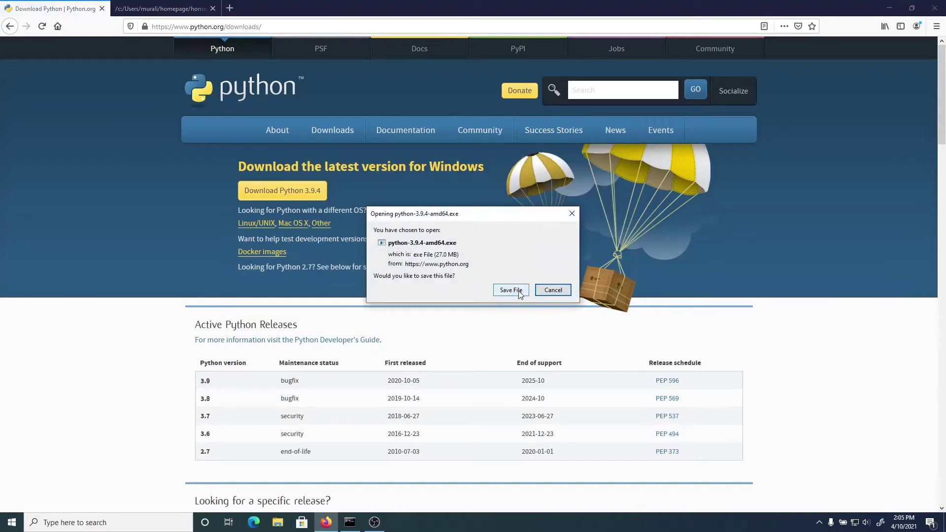
click(511, 290)
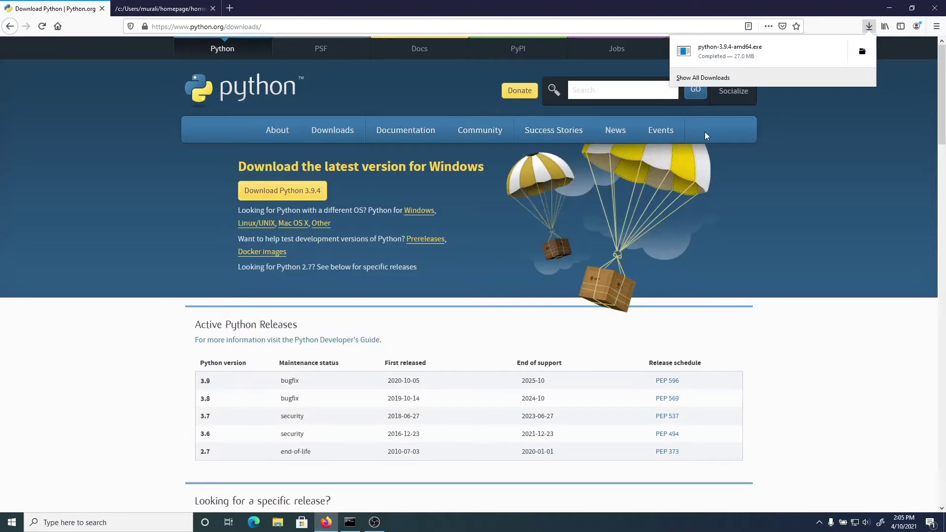
click(712, 80)
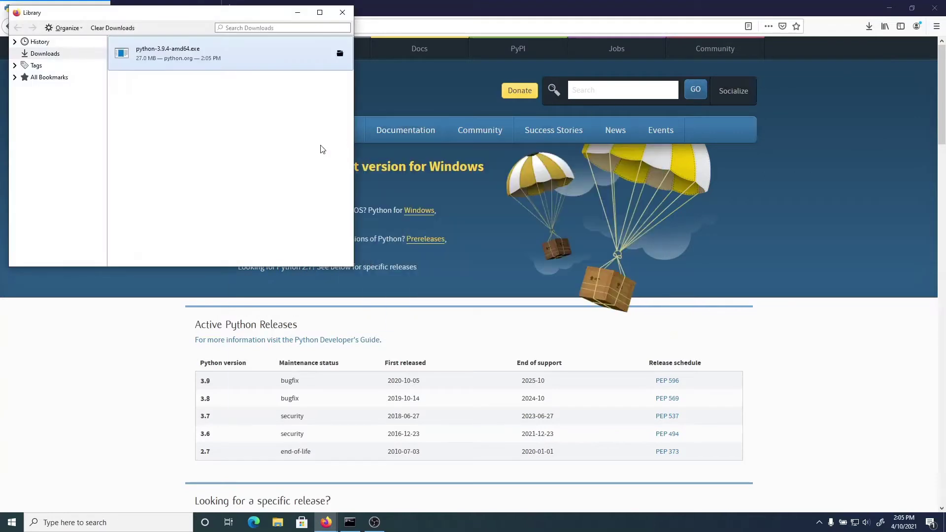
double_click(167, 60)
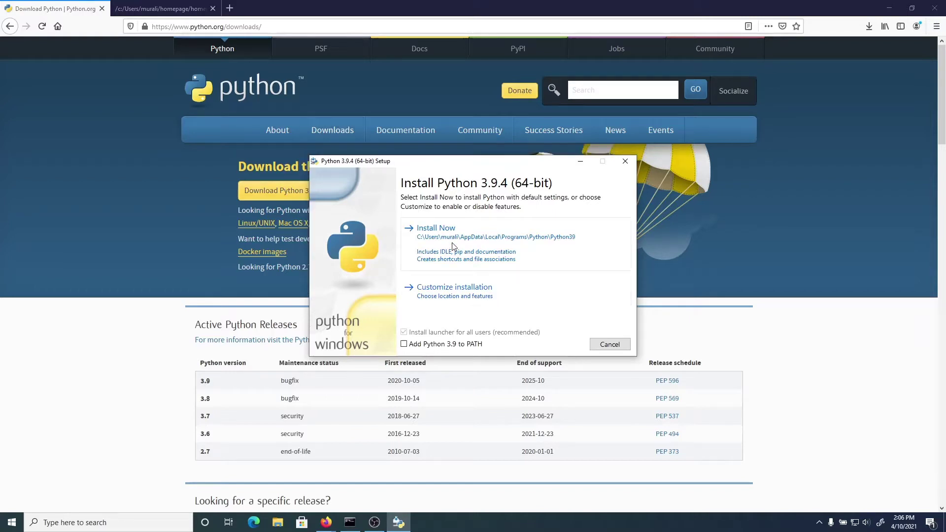
Enable adding Python 3.9 to PATH in the installer and choose the customized installation
click(454, 291)
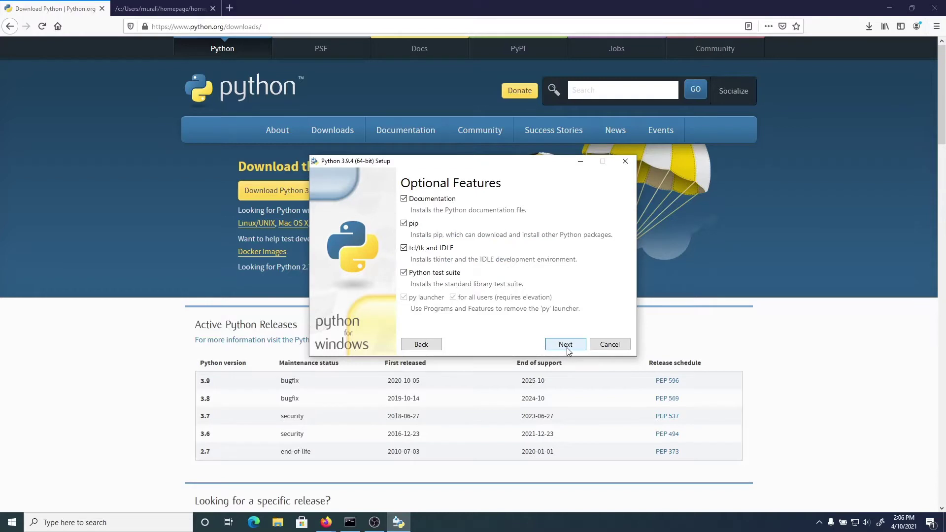
click(421, 344)
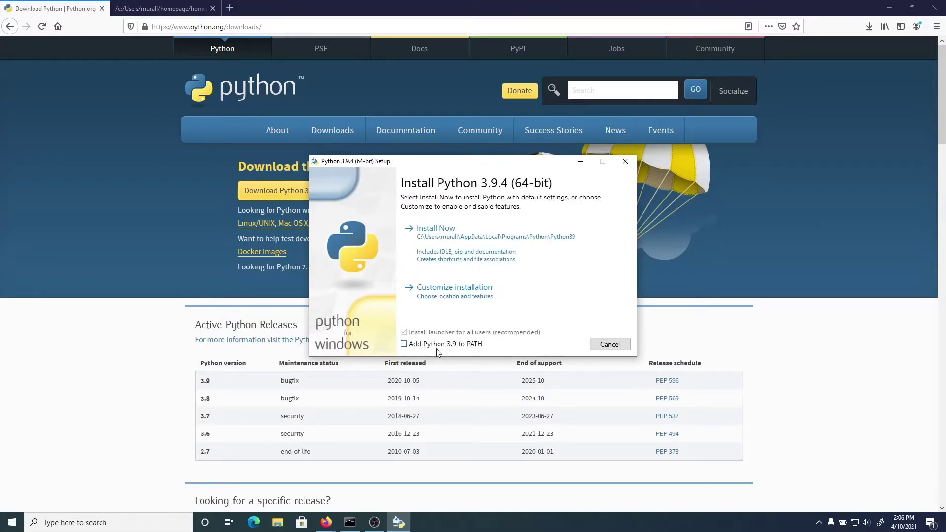
click(406, 347)
click(456, 297)
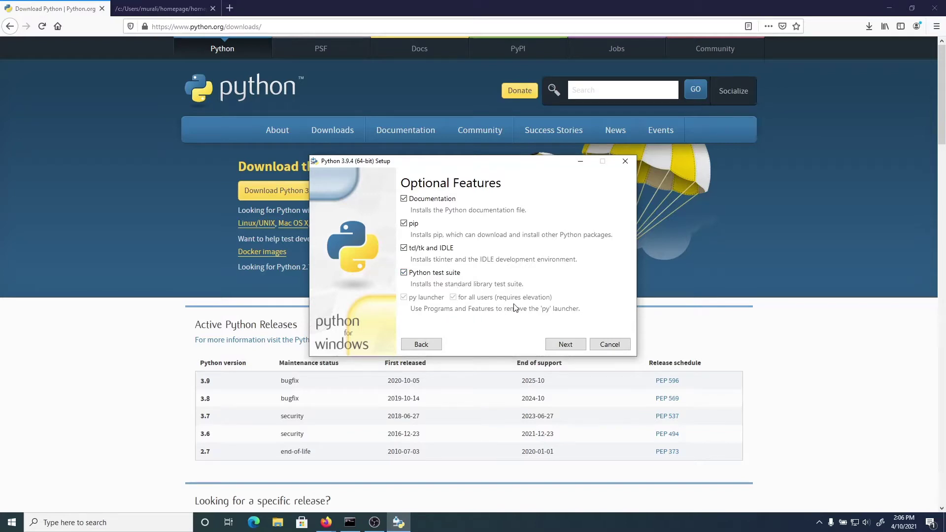
Keep the default optional features, enable installation for all users, and start installing Python
click(571, 345)
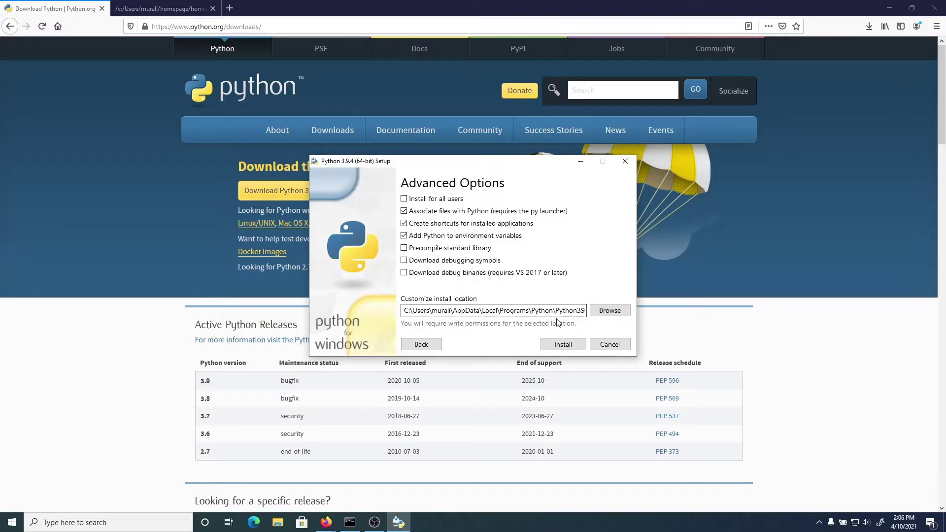
drag(450, 314, 529, 311)
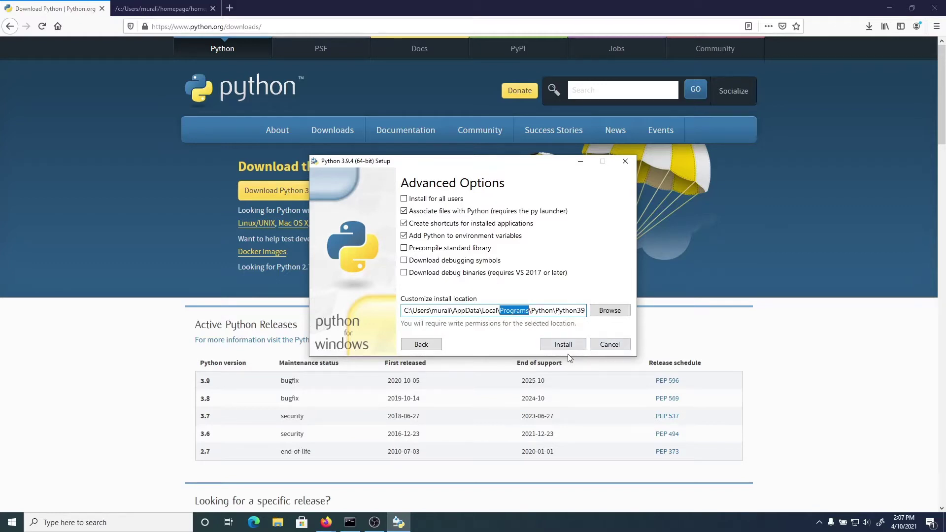
click(404, 199)
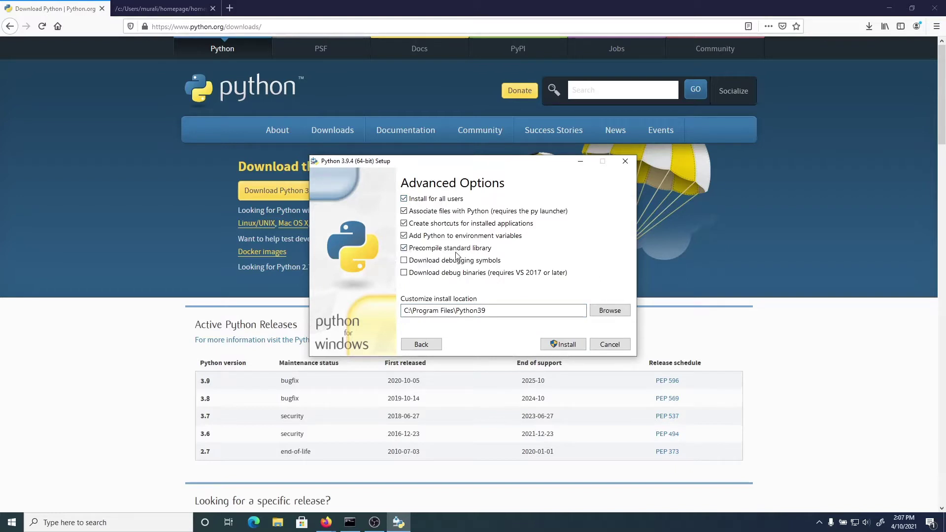
click(567, 345)
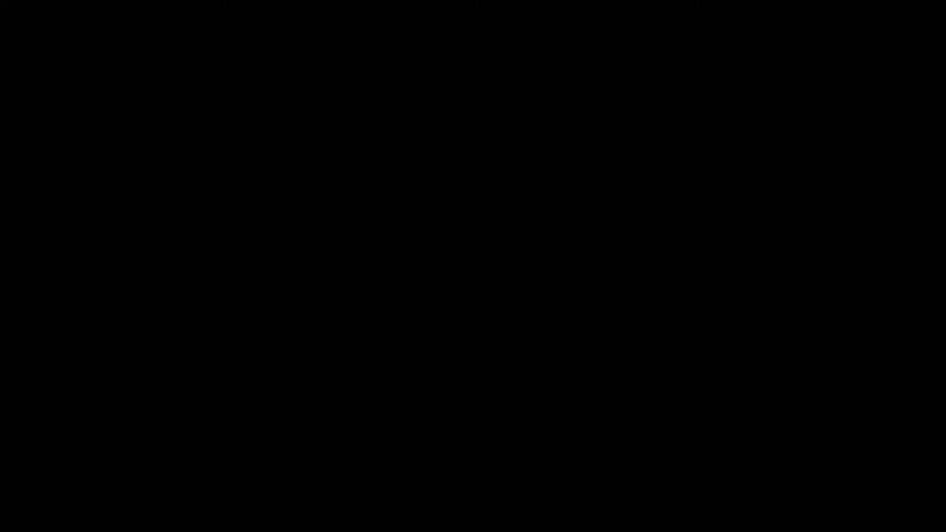
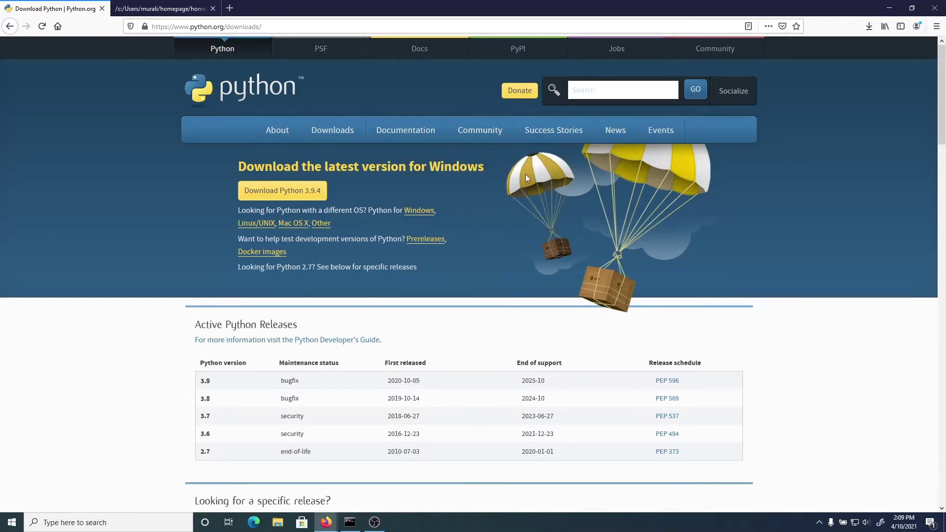
Close the browser with all its tabs and the remaining downloads library window
click(933, 9)
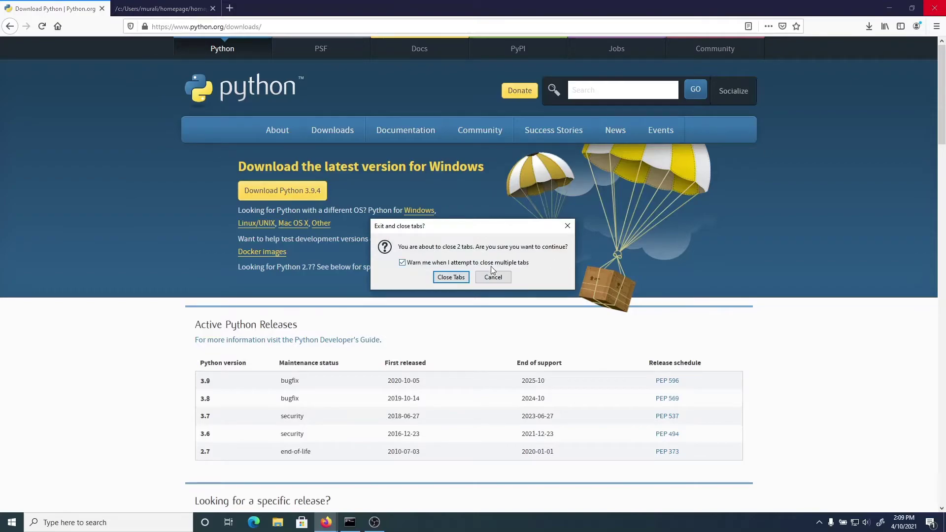
click(449, 277)
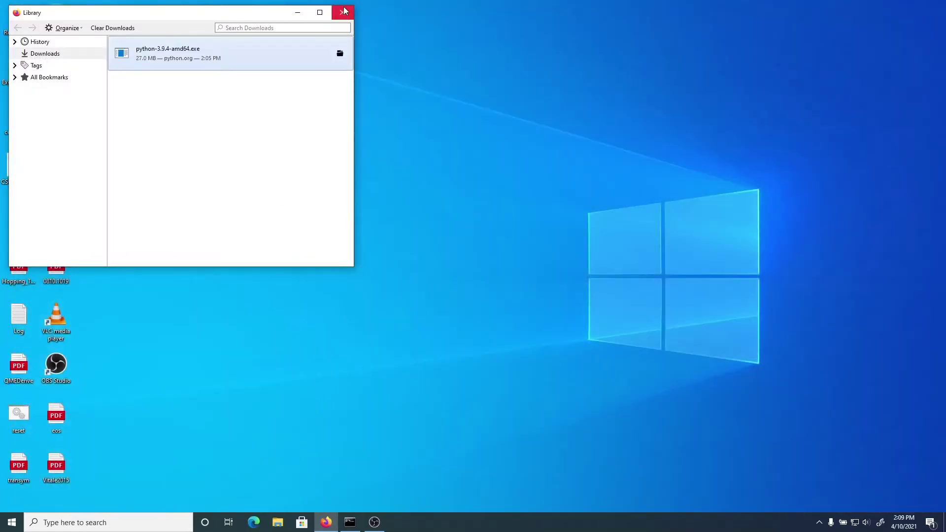
click(344, 11)
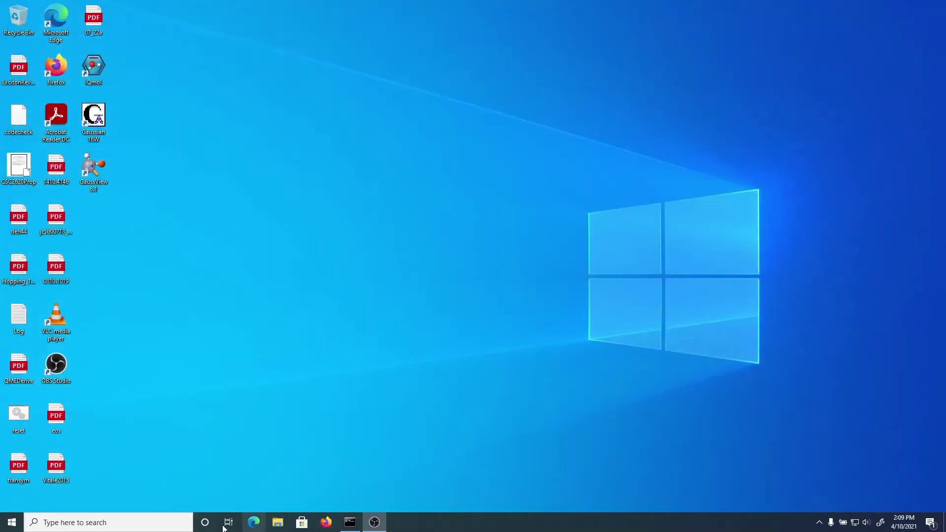
Close the running Command Prompt window and unpin Command Prompt from the taskbar
click(13, 522)
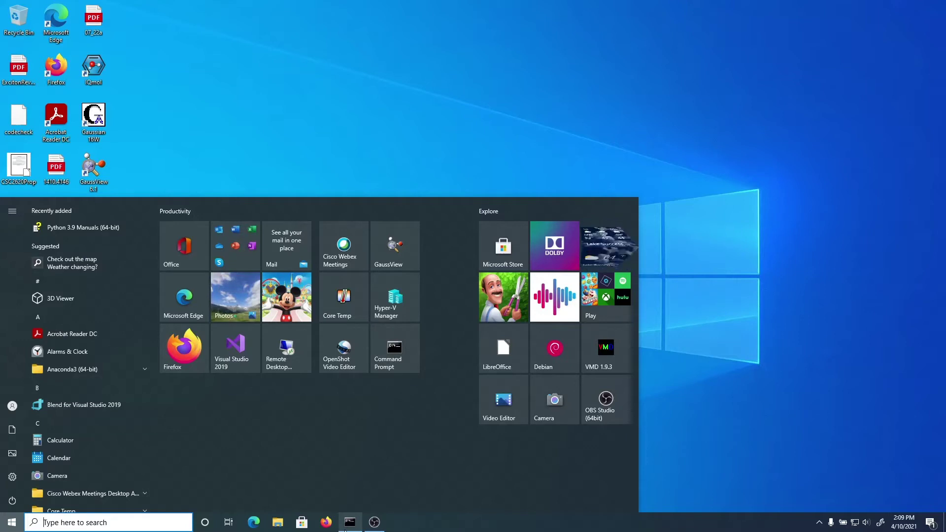
mouse_move(345, 530)
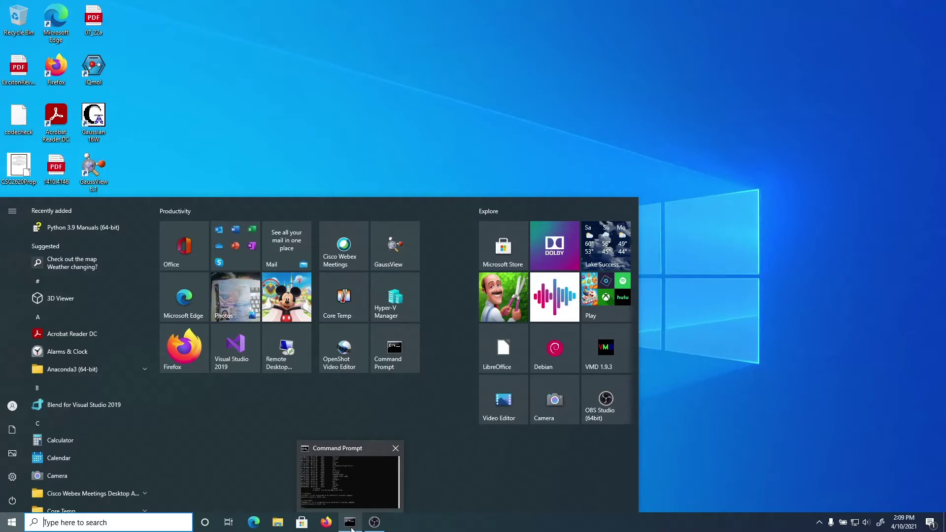
click(445, 141)
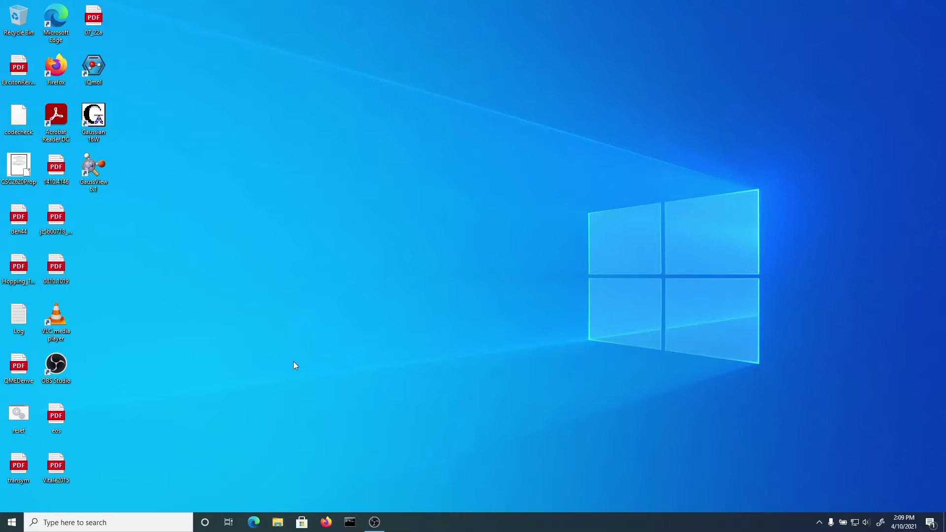
right_click(344, 528)
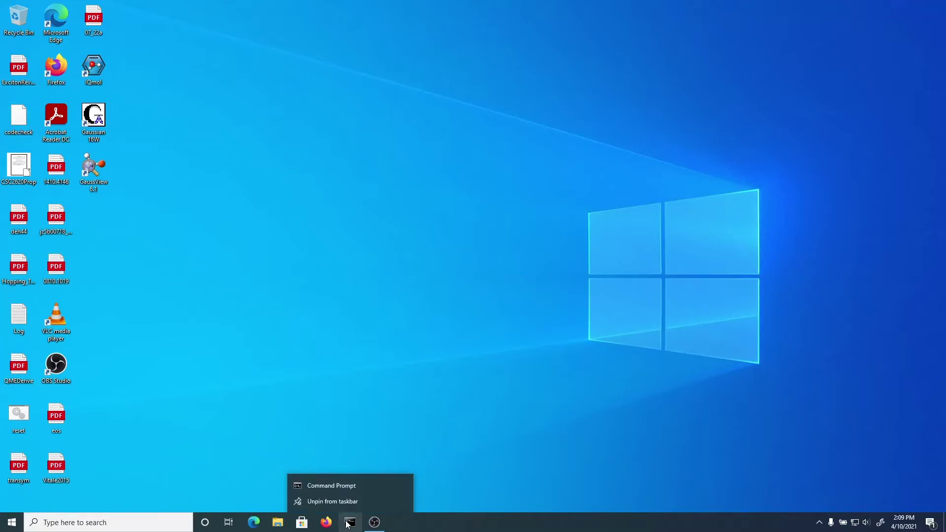
click(345, 502)
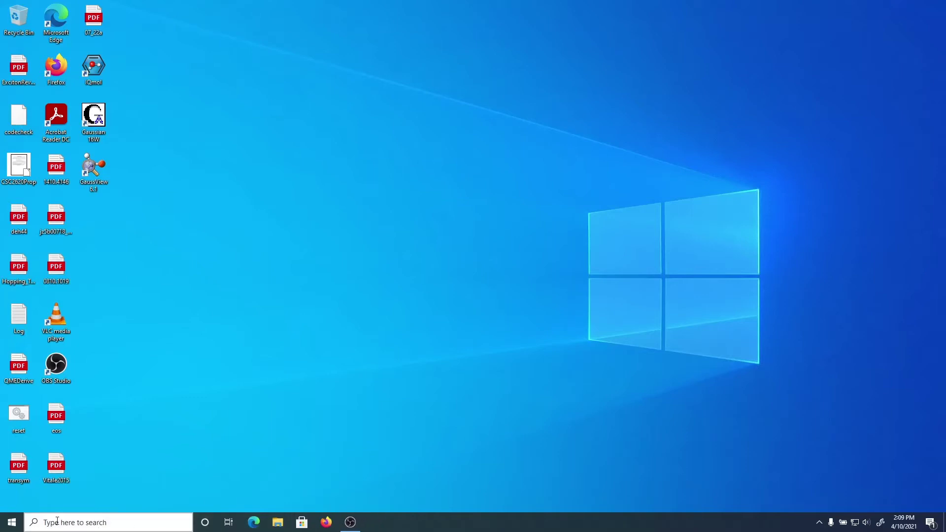
Unpin the Command Prompt tile from Start
click(12, 522)
right_click(398, 365)
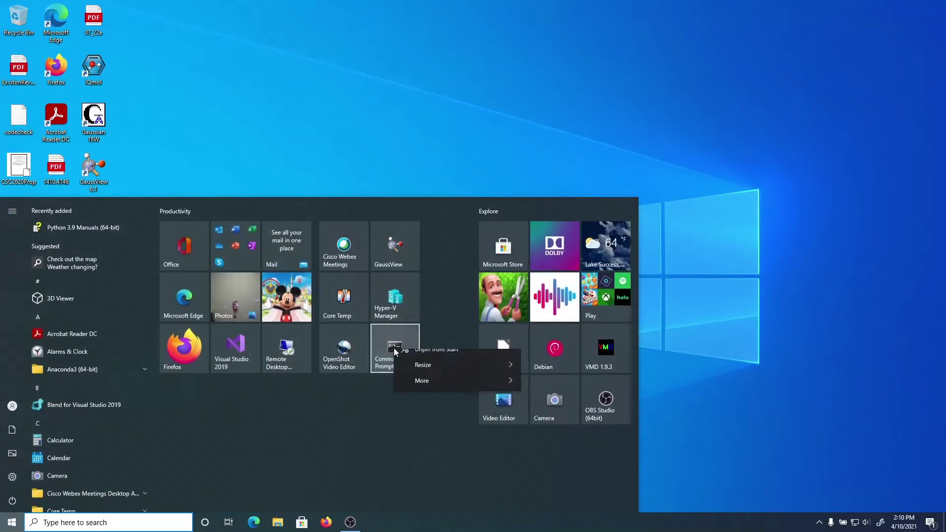
click(434, 361)
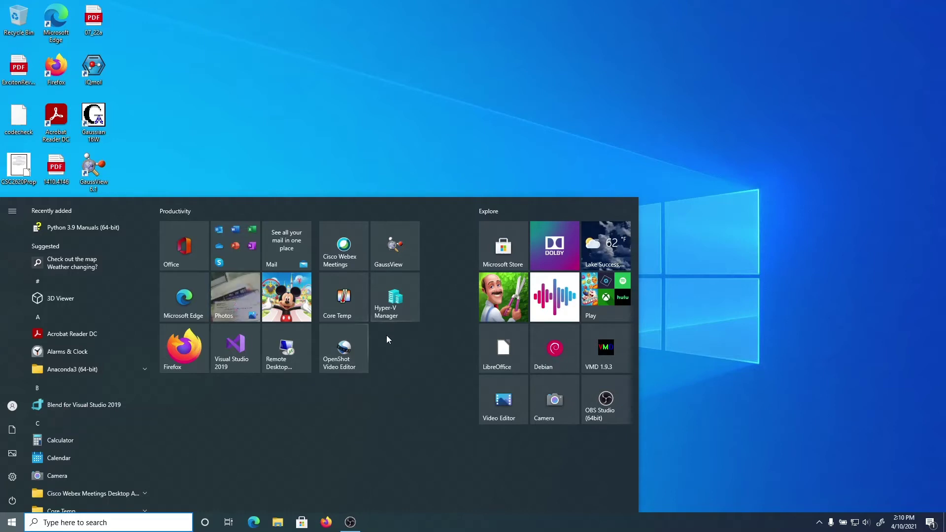
Search Windows for cmd and pin Command Prompt to both Start and the taskbar
click(157, 527)
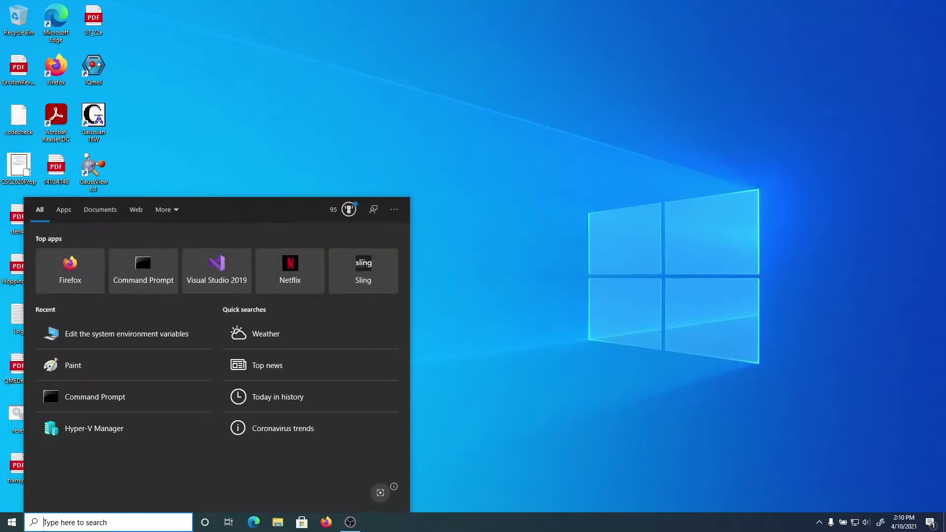
text(cmd)
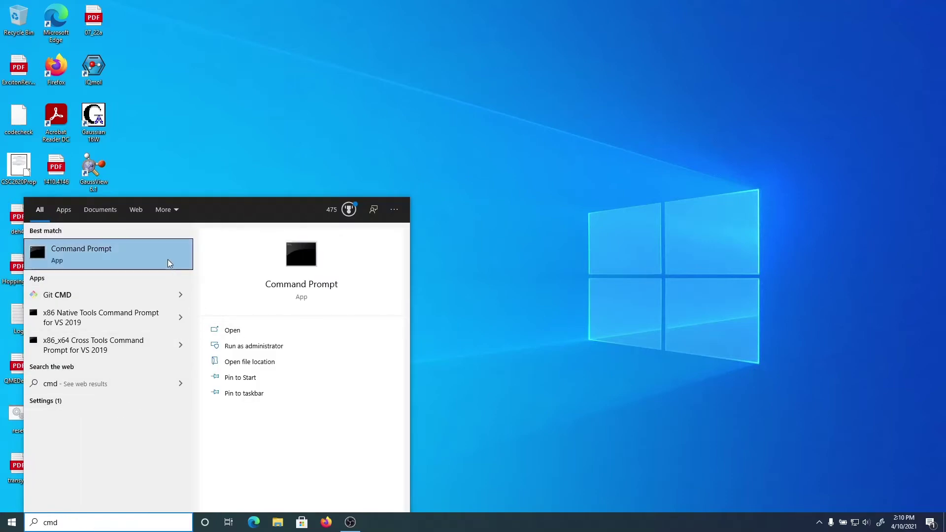
click(238, 379)
click(242, 393)
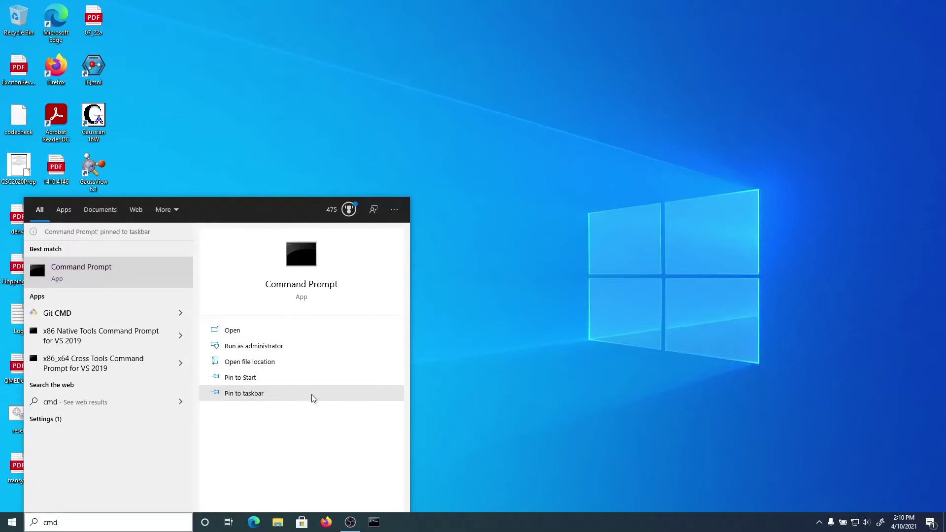
click(452, 375)
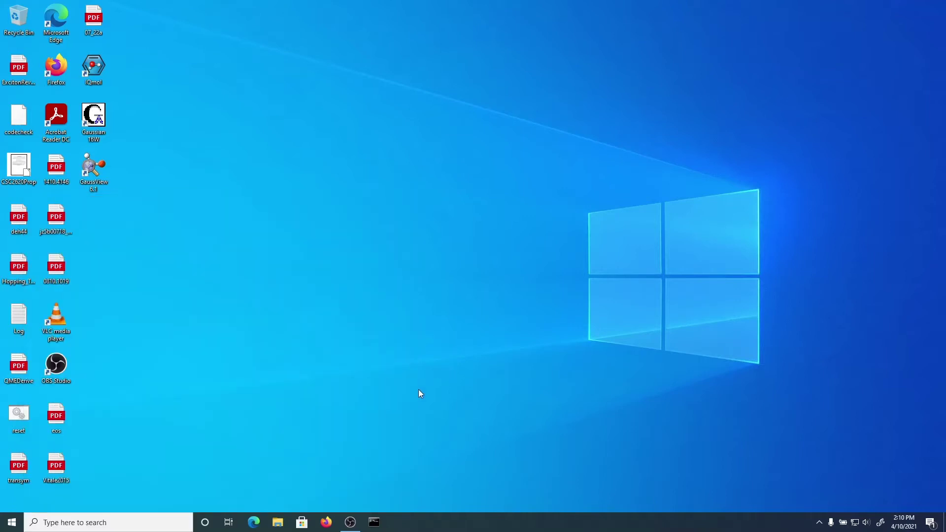
Open Command Prompt from its Start tile and move its window toward the middle of the desktop
click(12, 522)
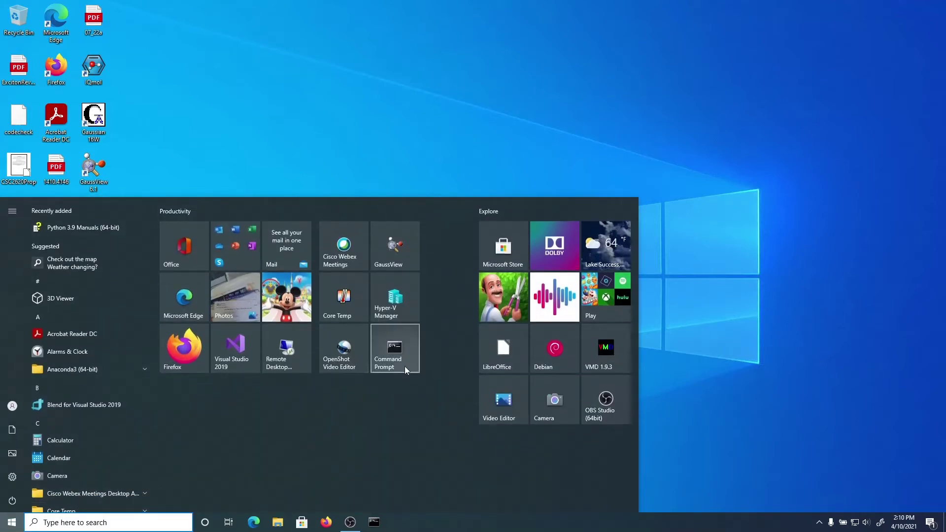
click(20, 526)
click(20, 526)
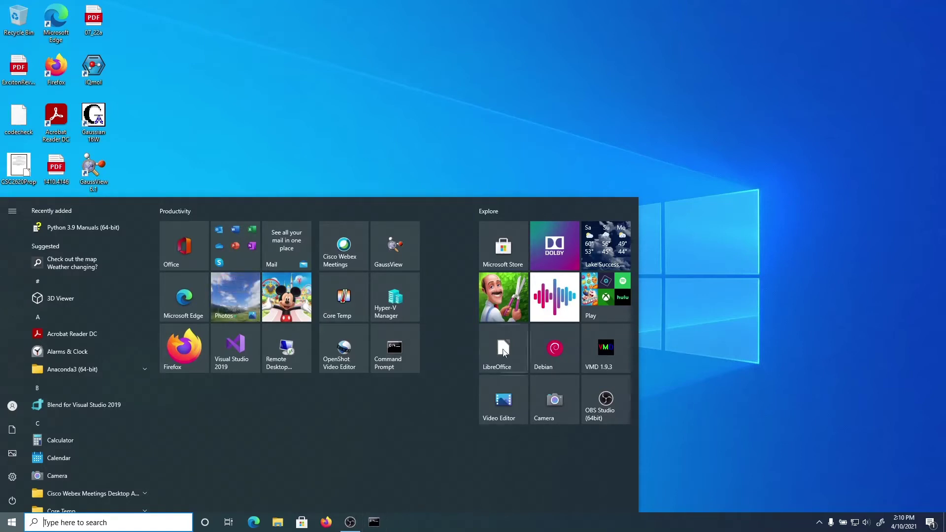
click(397, 360)
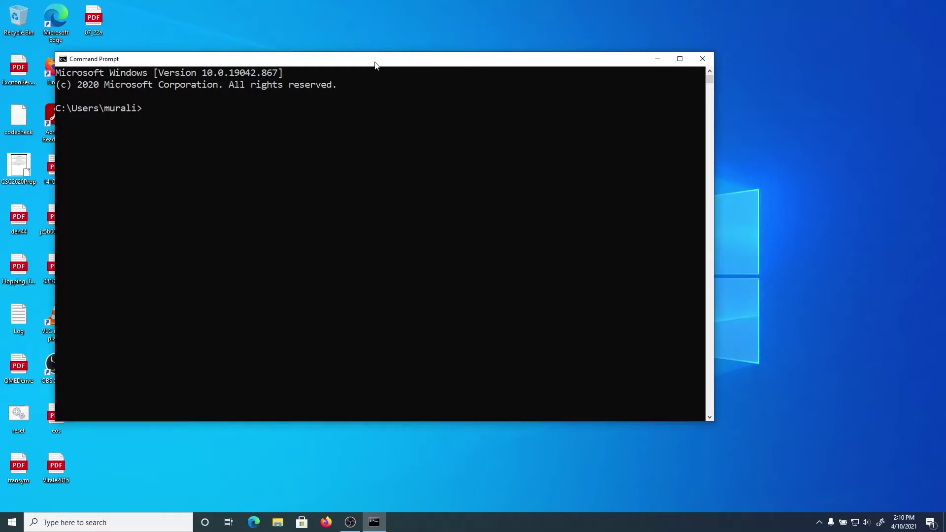
drag(375, 64, 447, 93)
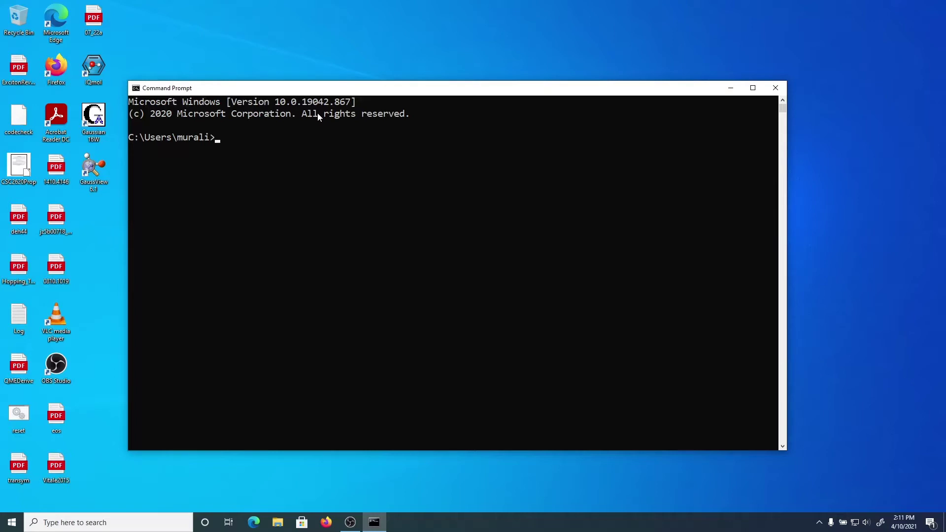
Start the interactive Python interpreter with the python command and enter a few blank lines
text(python)
key(Return)
key(Return)
key(Return)
key(Return)
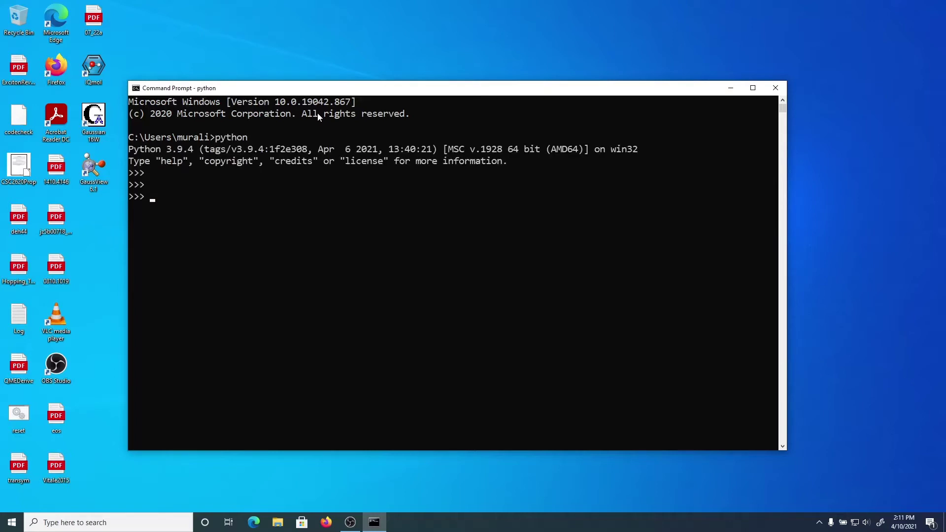
Evaluate the expressions 2+3 and 2**16 in the Python interpreter
text(2+3)
key(Return)
text(3)
text(**)
text(10)
key(BackSpace)
key(BackSpace)
key(BackSpace)
key(BackSpace)
key(BackSpace)
text(2**16)
key(Return)
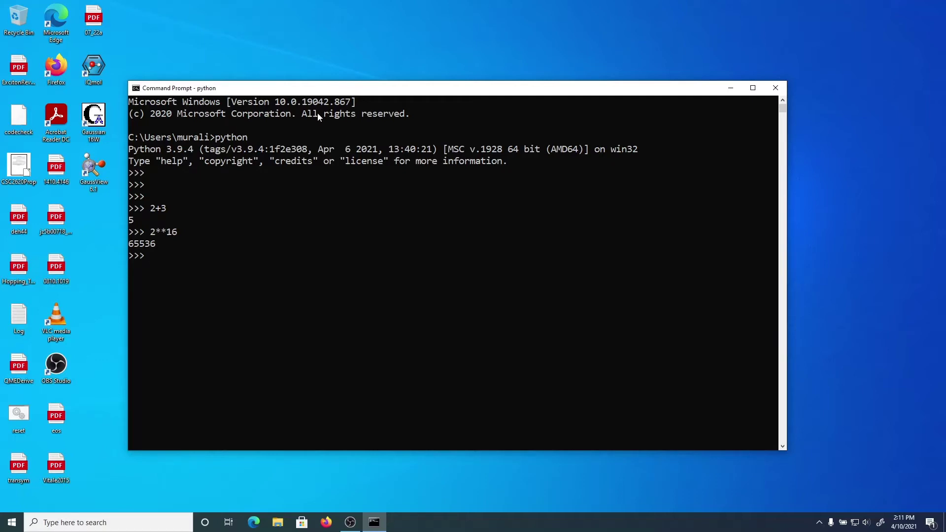
Leave the Python interpreter with exit() to return to the system command line
text(exit())
key(BackSpace)
key(BackSpace)
key(BackSpace)
key(BackSpace)
key(BackSpace)
key(BackSpace)
text(exit())
key(Return)
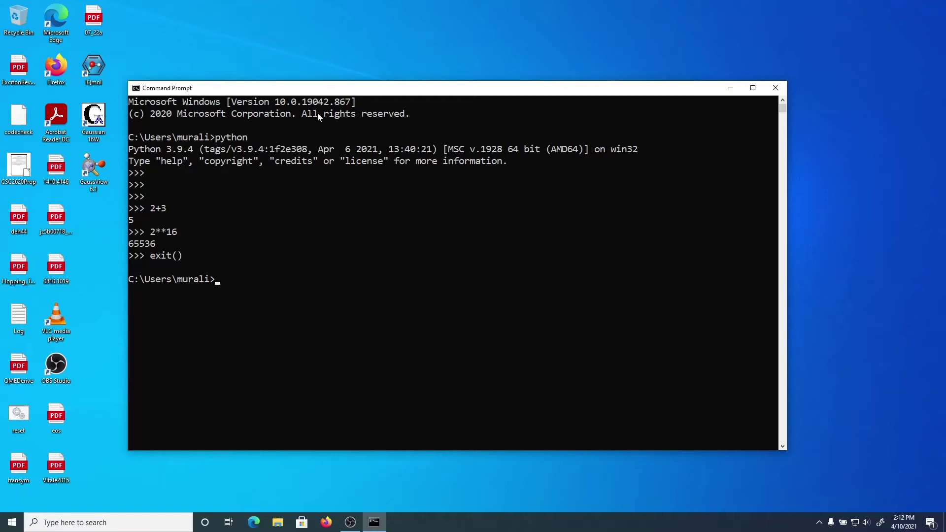
Run pip without arguments to check that it is available and list its usage options
text(pip)
key(Return)
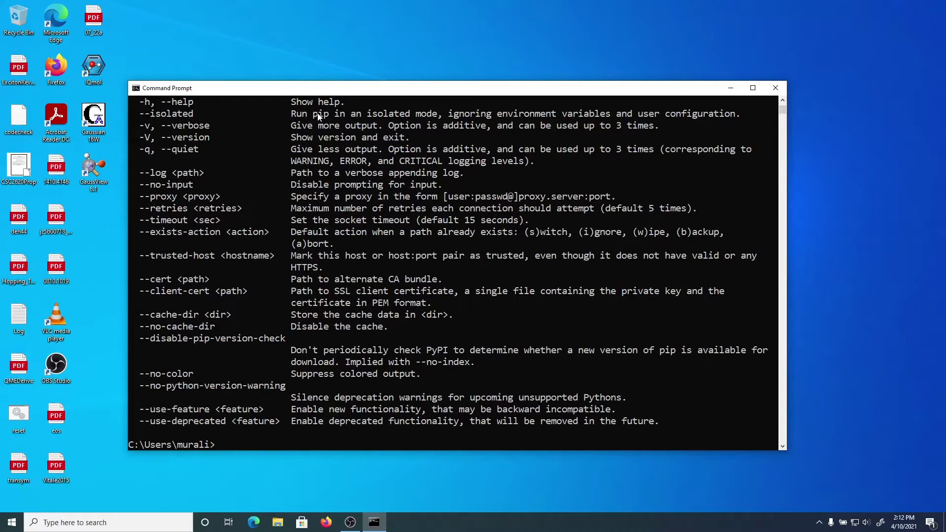
Exit the current Command Prompt session and open a new Command Prompt as administrator, placing its window in the middle of the desktop
text(exit)
key(Return)
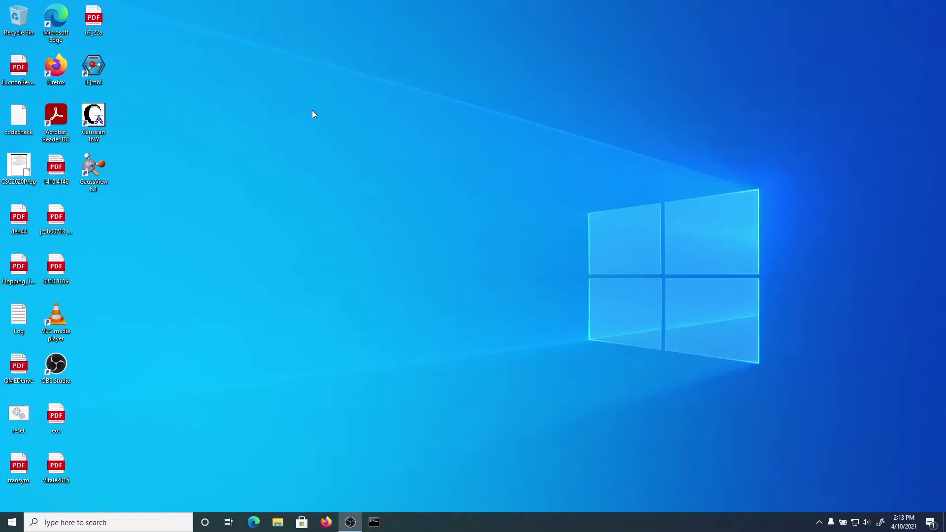
click(11, 522)
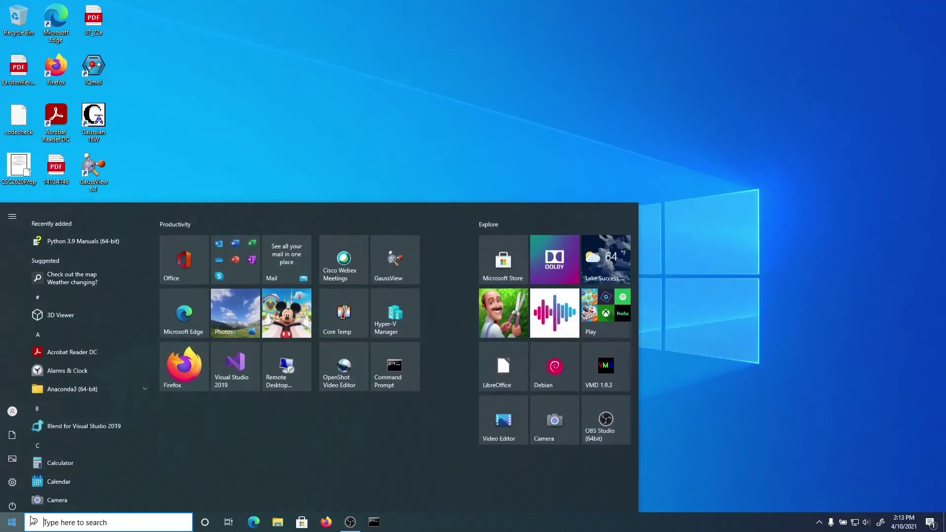
right_click(392, 354)
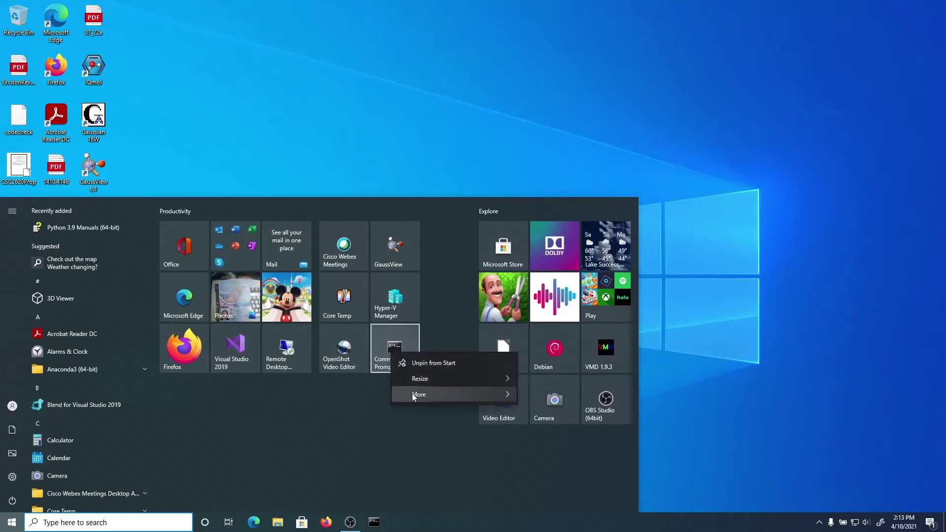
mouse_move(412, 394)
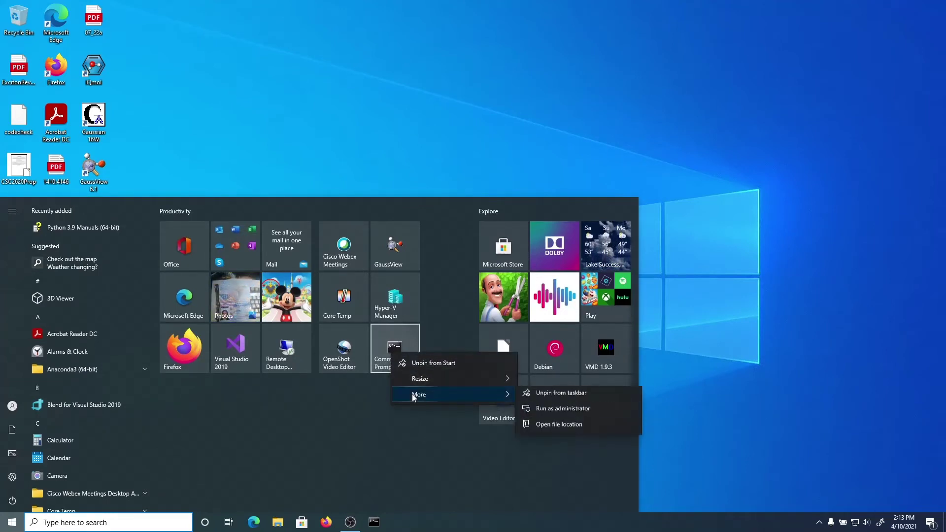
click(560, 416)
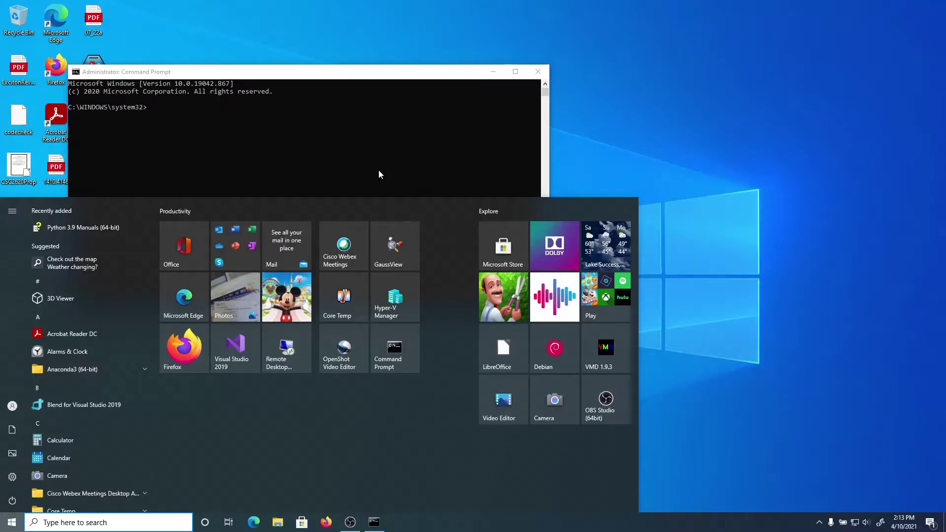
click(364, 79)
drag(364, 79, 533, 134)
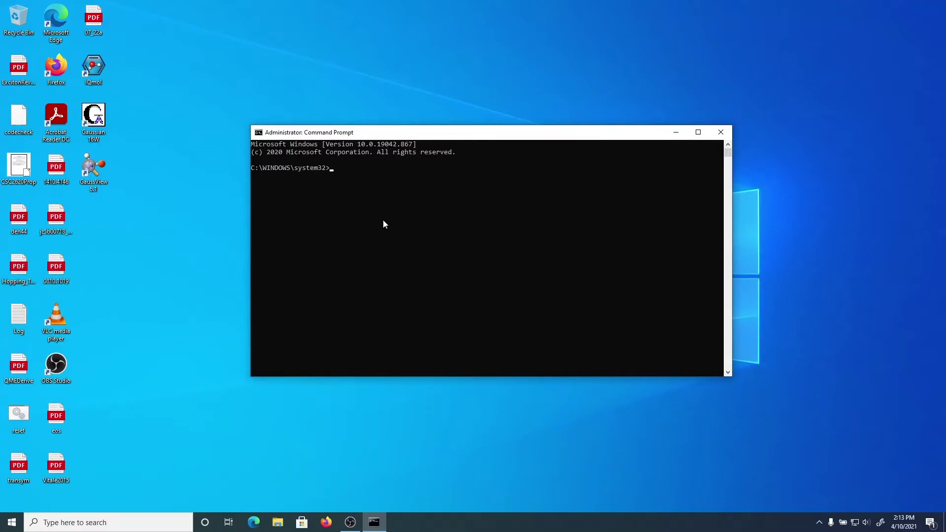
List the contents of C:\WINDOWS\system32 with dir /w and interrupt the long listing
text(dir /w)
key(Return)
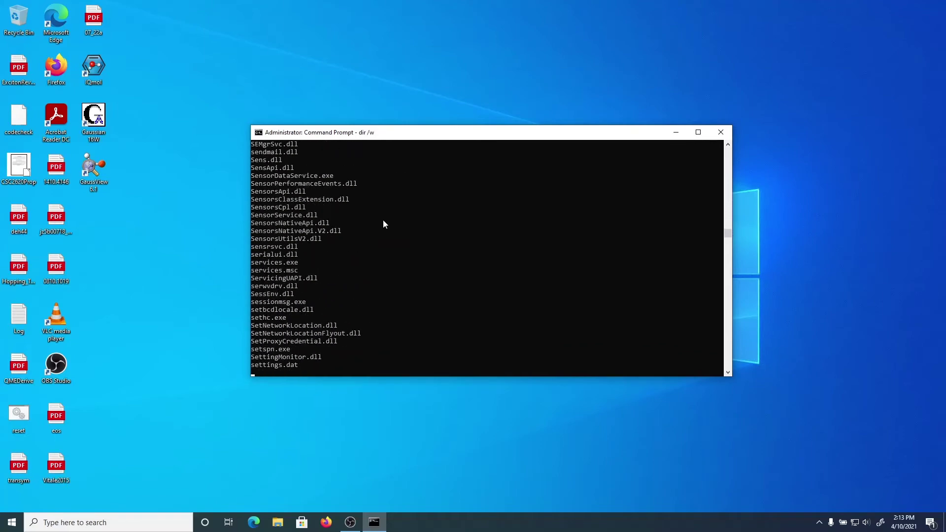
key(ctrl+c)
text(dir)
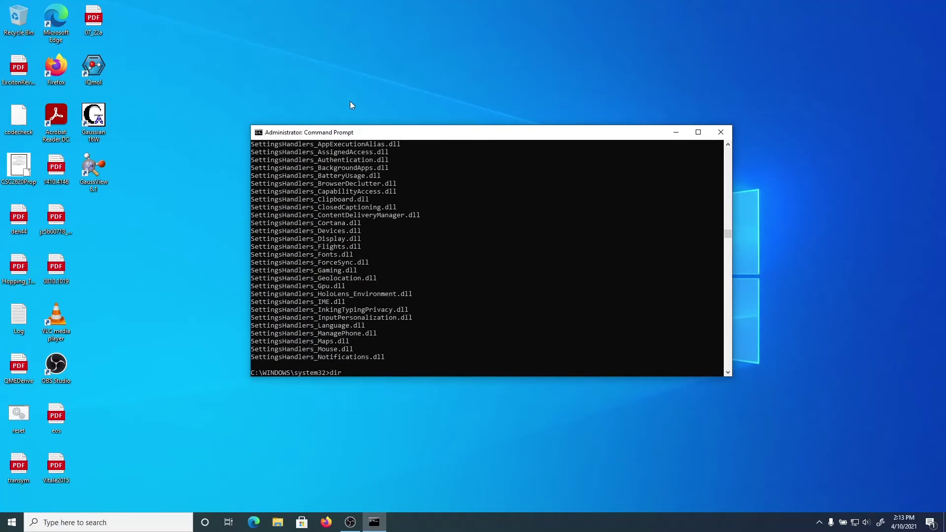
Set the console font size to 28 and reposition the enlarged window so it fits on the screen
click(259, 133)
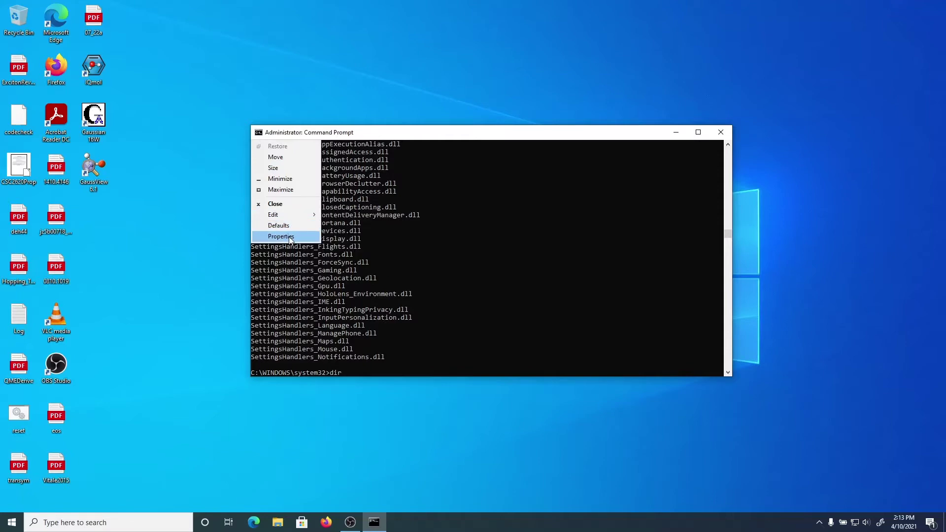
click(289, 236)
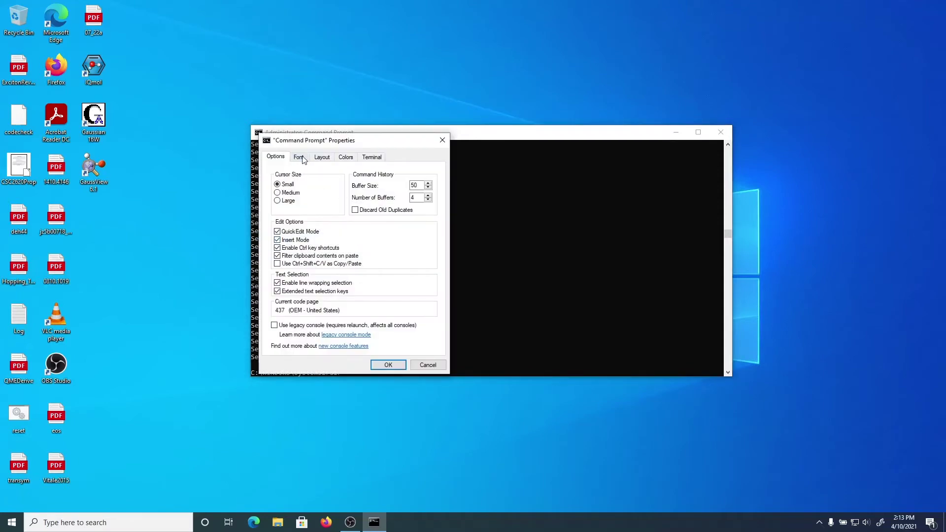
click(302, 158)
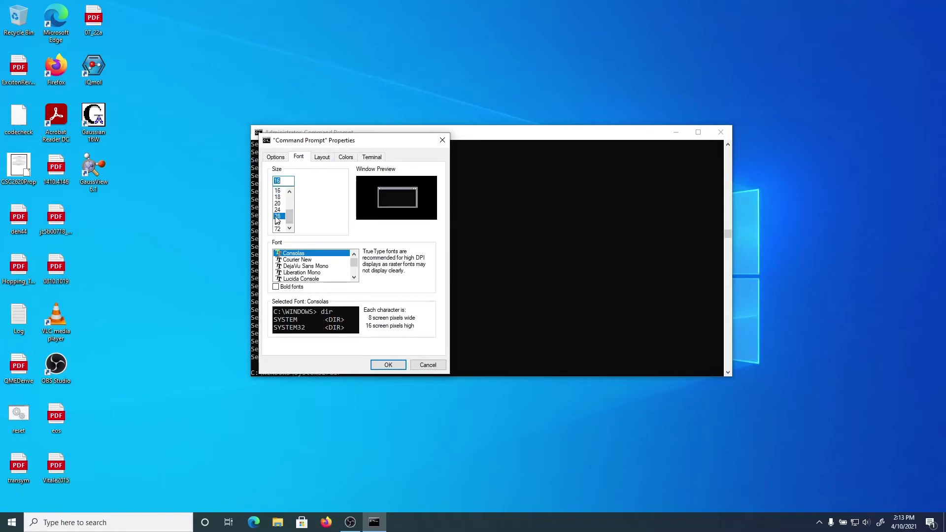
click(277, 217)
click(388, 365)
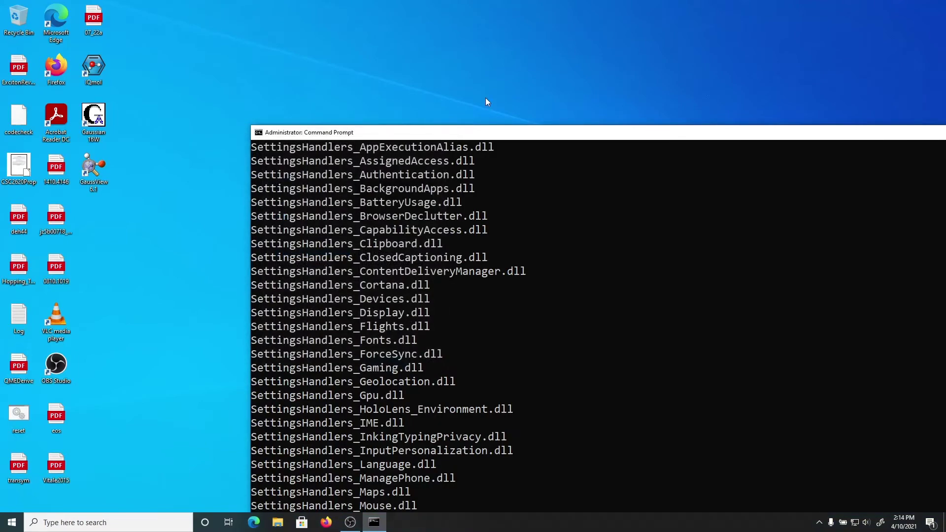
drag(488, 132, 339, 44)
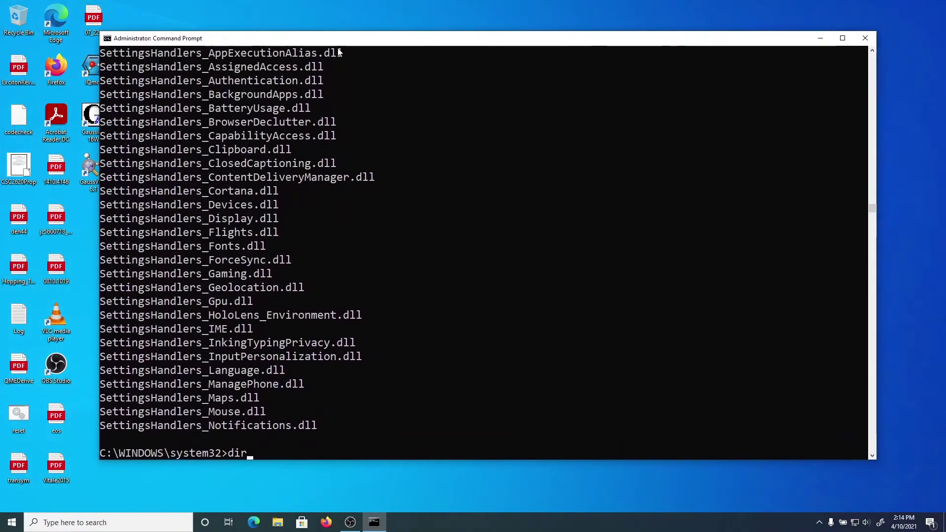
Clear the leftover dir text, change to the root of drive C with chdir /, and list its directories
key(BackSpace)
key(BackSpace)
key(BackSpace)
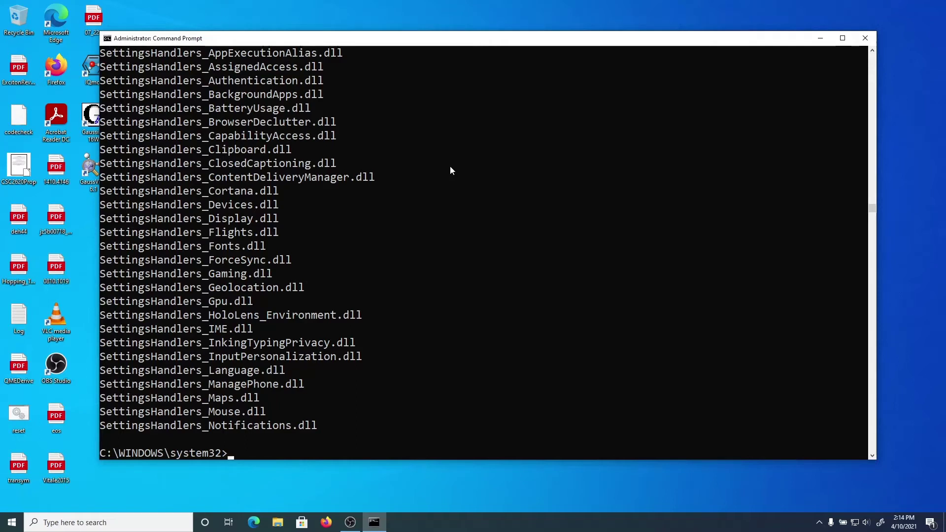
text(chdir /)
key(Return)
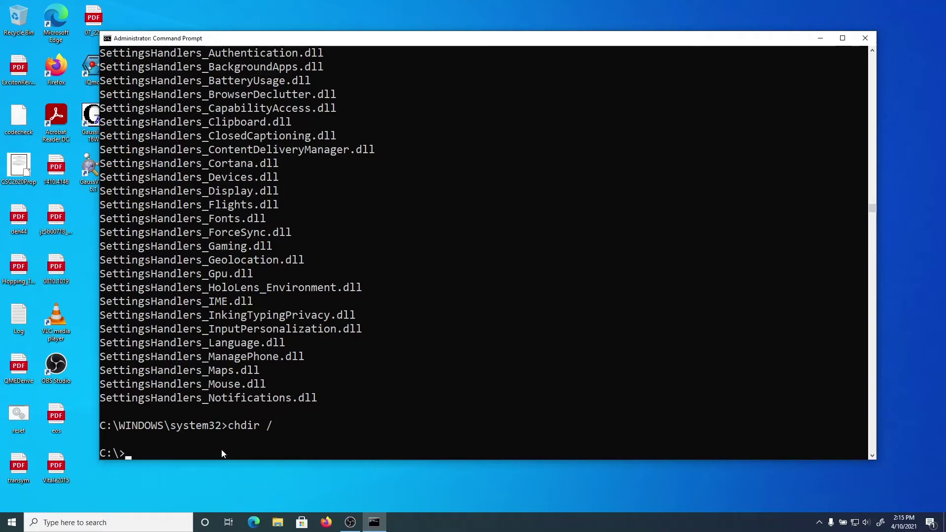
text(dir)
key(Return)
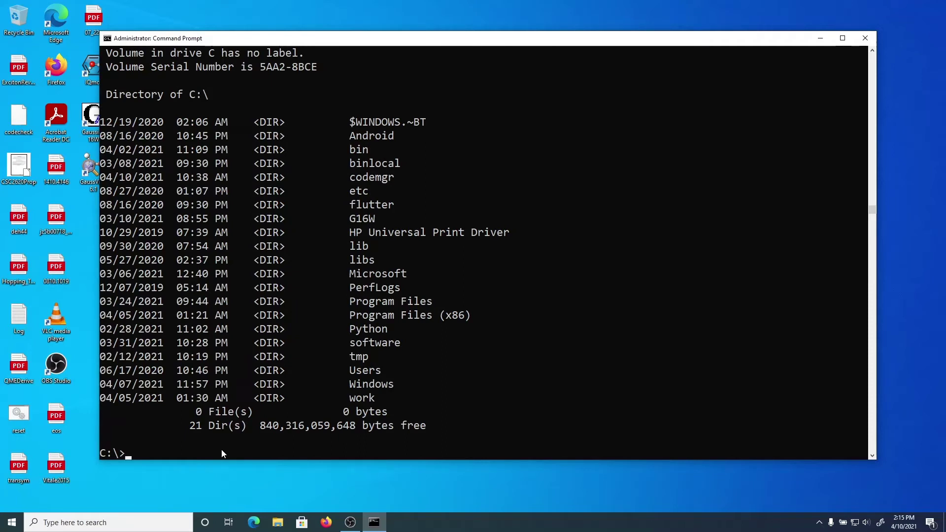
text(dir)
key(Return)
Try to create a directory named Python in the root of drive C with mkdir
text(mkdir)
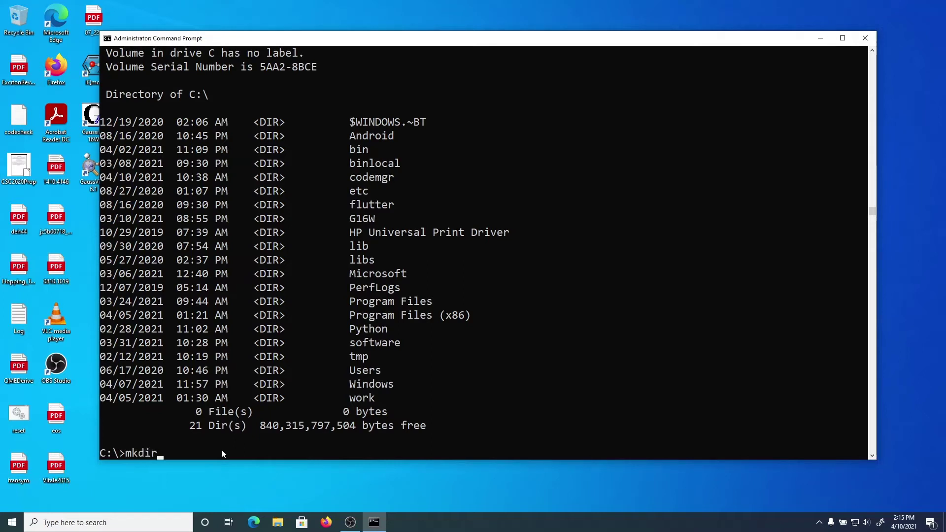
text( Python)
key(Return)
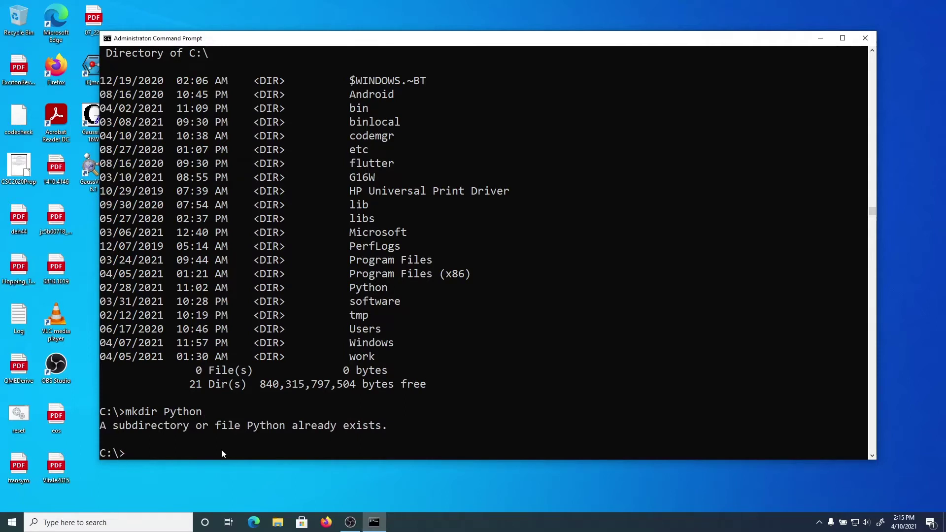
Change into the existing C:\Python directory and list its contents
text(cd)
key(BackSpace)
key(BackSpace)
key(BackSpace)
text(cd Python)
key(Return)
text(dir)
key(Return)
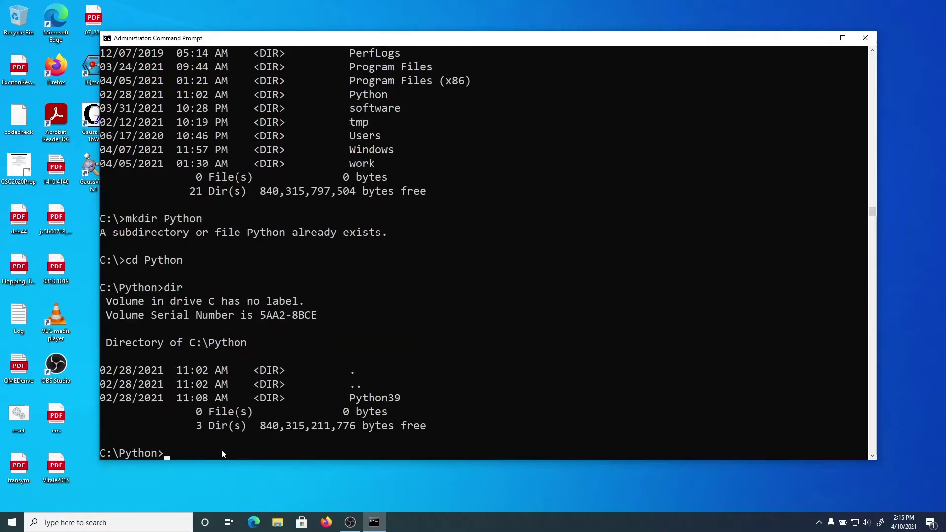
Return to the root of drive C and remove the python directory with all its contents using rmdir /s, answering y
text(cd ..)
key(Return)
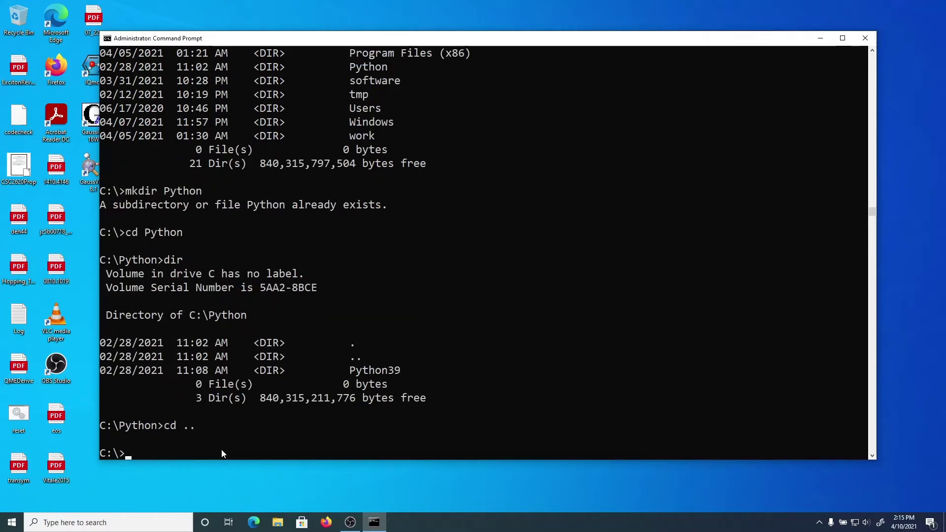
text(rd Pytho)
key(Escape)
text(rmdir python)
text(/s)
key(Return)
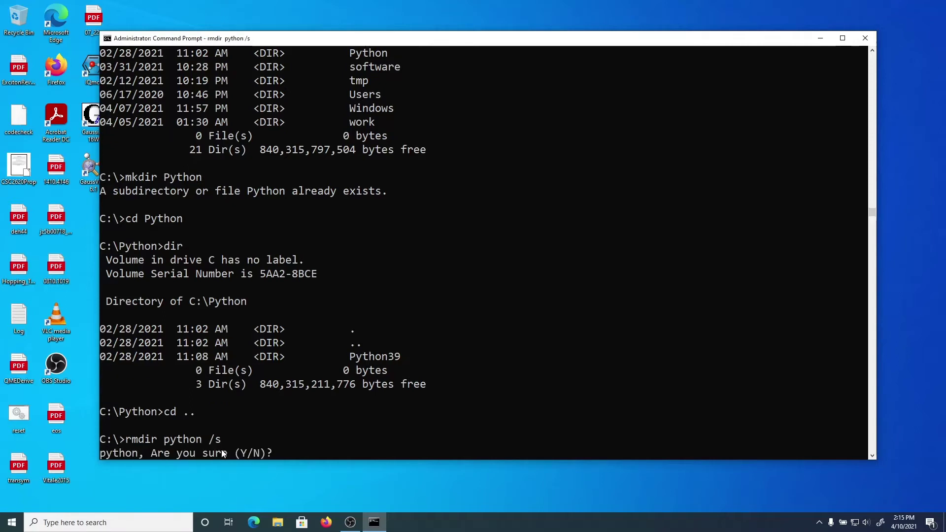
text(y)
key(Return)
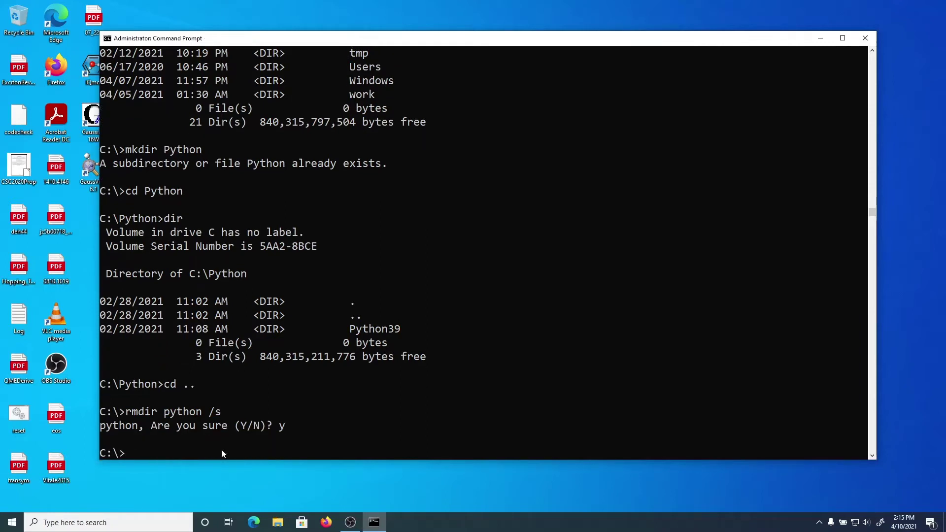
Create a new, empty directory named python in the root of drive C
text(mdkir Python)
key(Return)
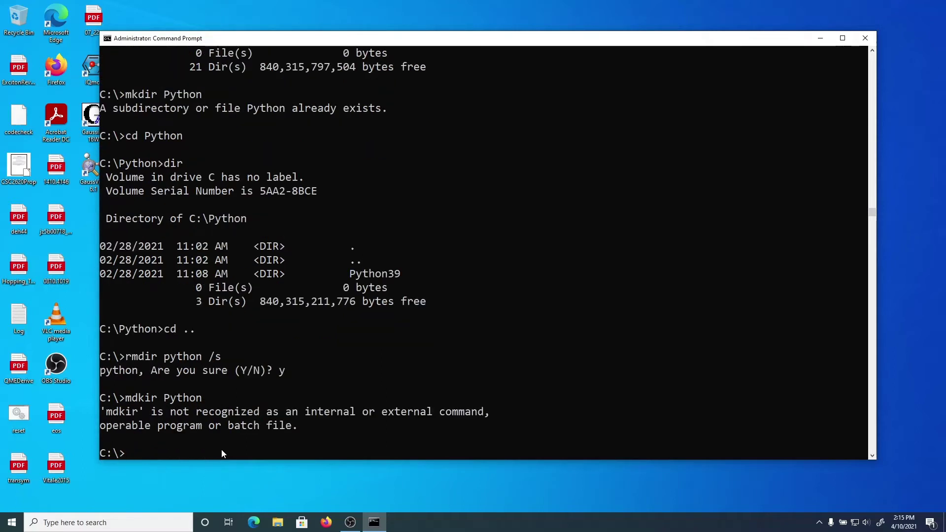
text(mkdir python)
key(Return)
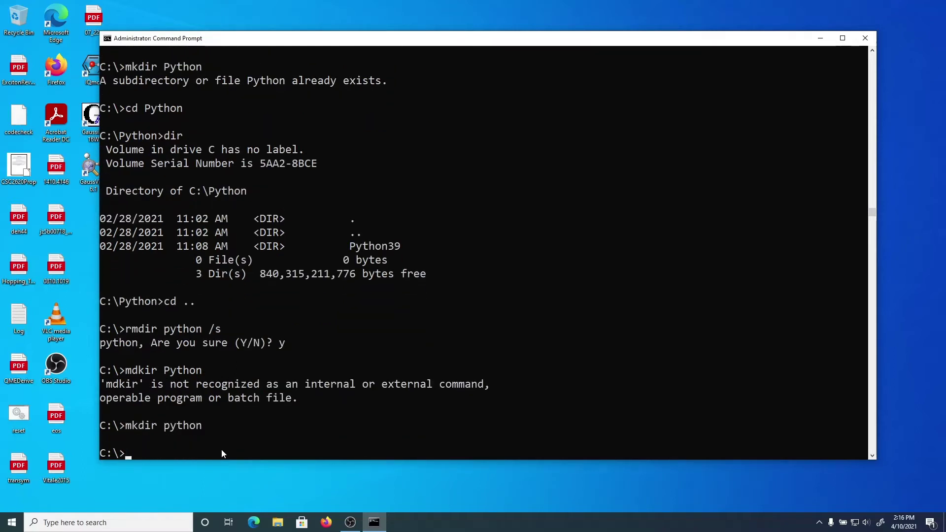
Change into the new C:\python directory and list its contents with dir
text(cd python)
key(Return)
text(dior)
key(Return)
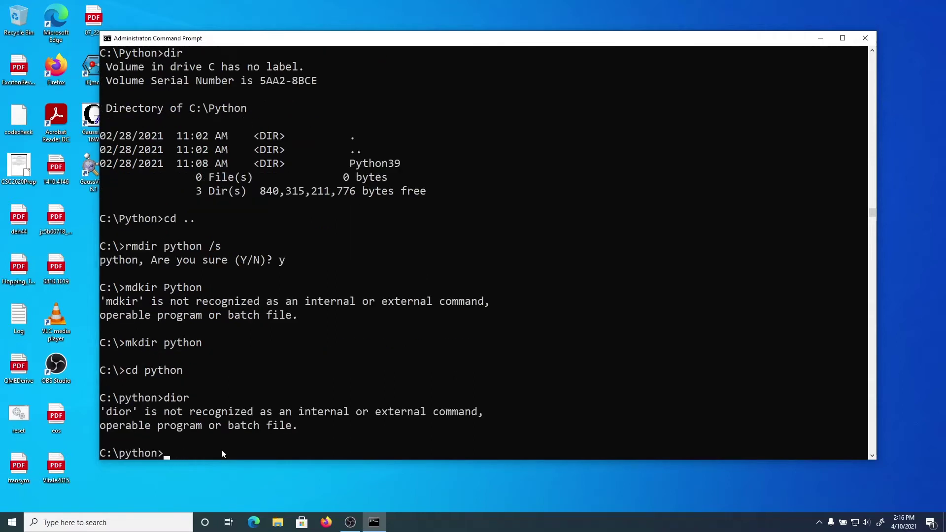
text(dir)
key(Return)
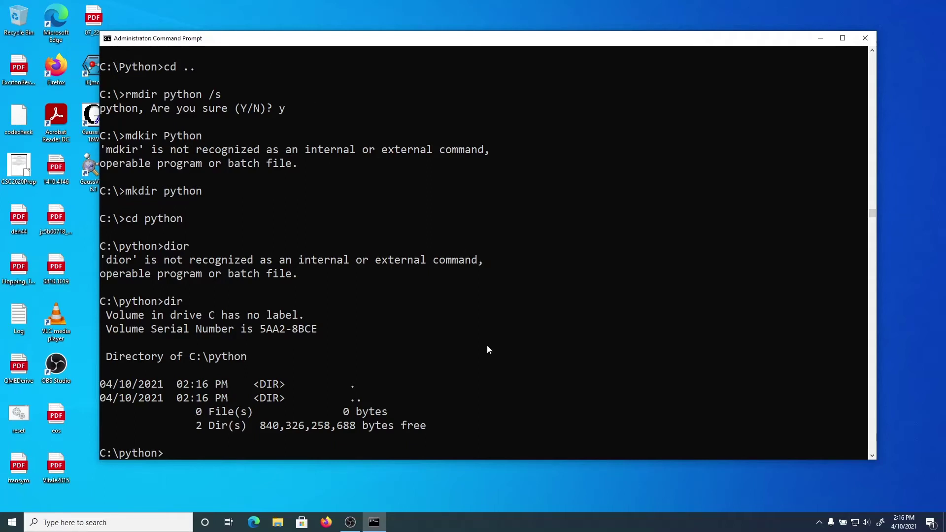
Install the numpy and sympy packages with separate pip install commands
text(pip install numpy)
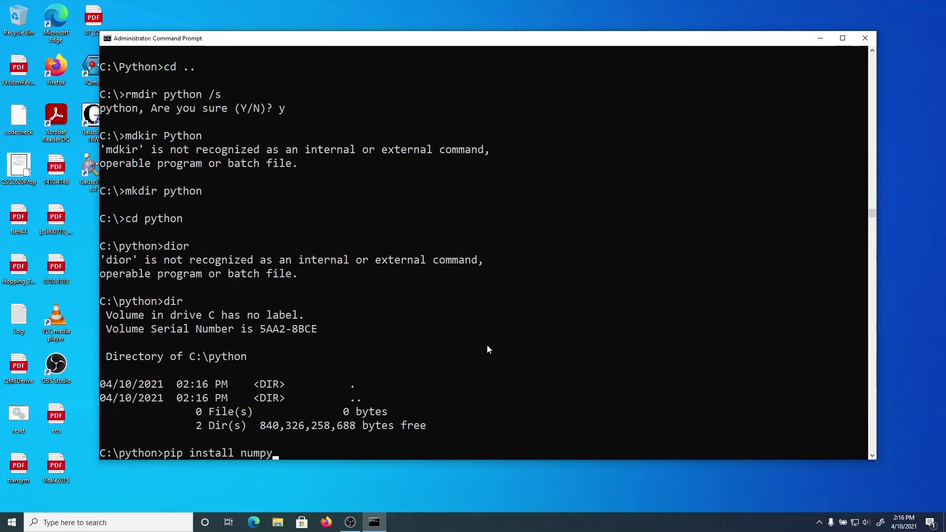
key(Return)
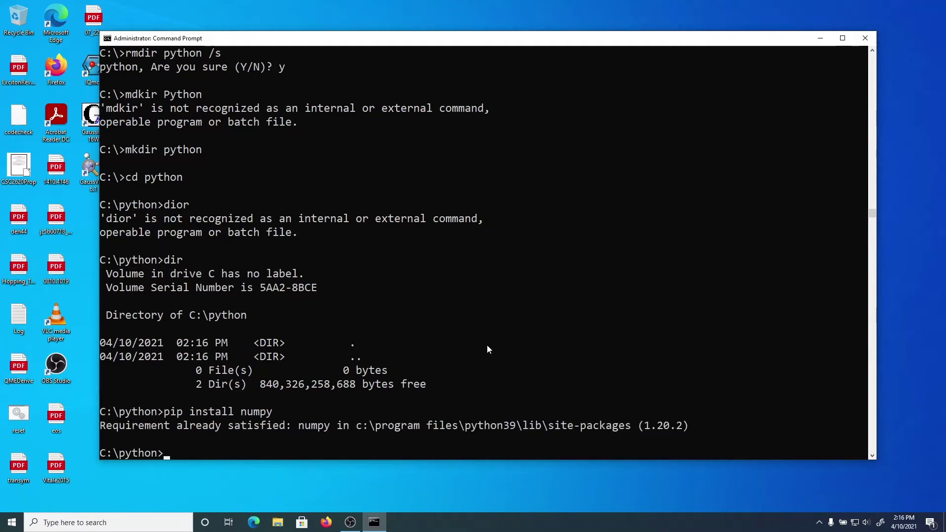
key(Up)
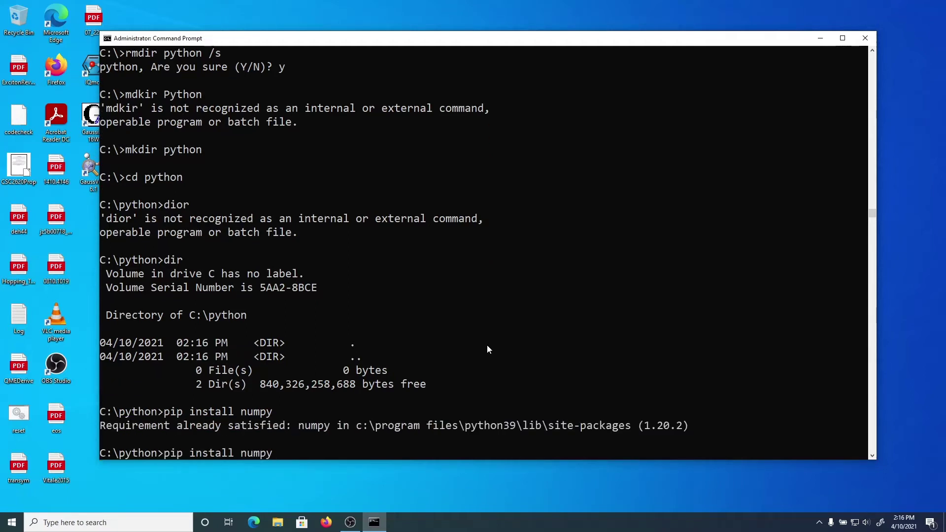
key(BackSpace)
key(BackSpace)
key(BackSpace)
key(BackSpace)
key(BackSpace)
text(sympy)
key(Return)
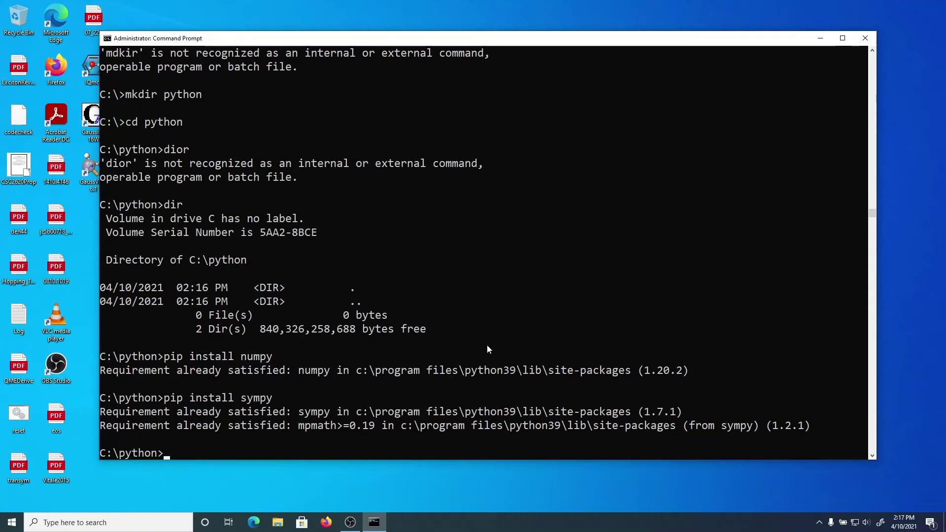
Install the scipy package with pip by reusing the previous install command
key(Up)
key(BackSpace)
key(BackSpace)
key(BackSpace)
key(BackSpace)
key(BackSpace)
text(scipy)
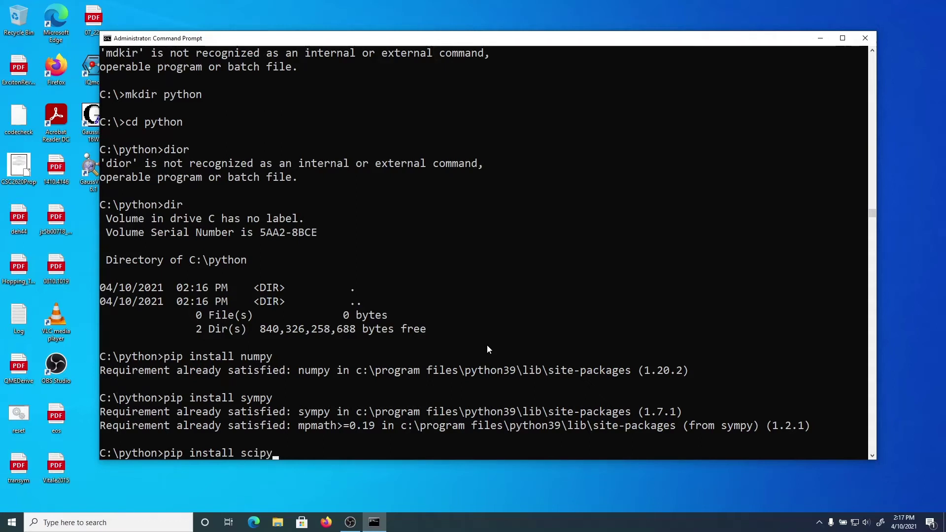
key(Return)
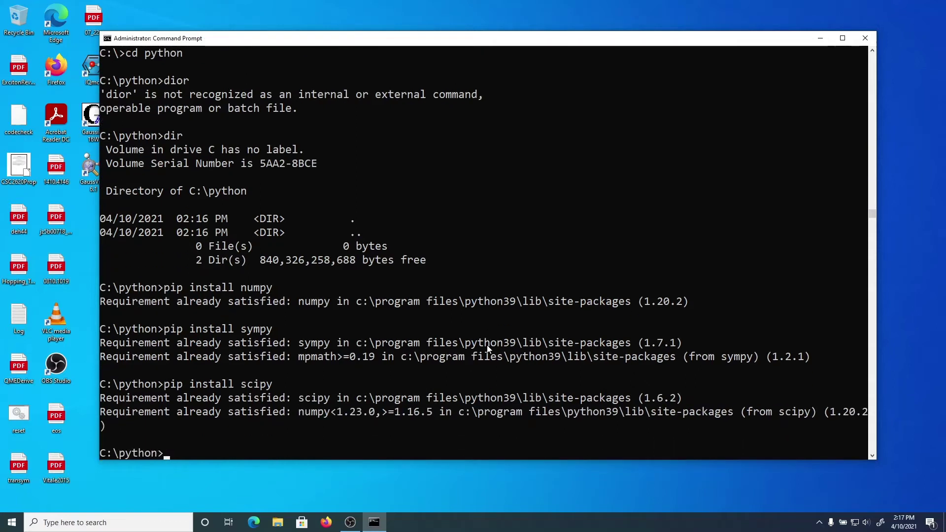
Install the matplotlib package with pip by reusing the previous install command
key(Up)
key(BackSpace)
key(BackSpace)
key(BackSpace)
key(BackSpace)
key(BackSpace)
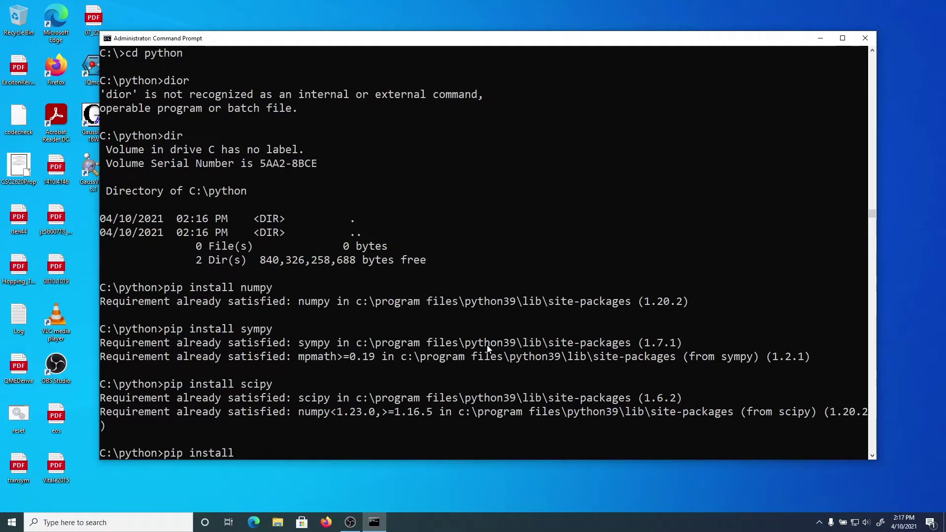
text(matplotlib)
key(Return)
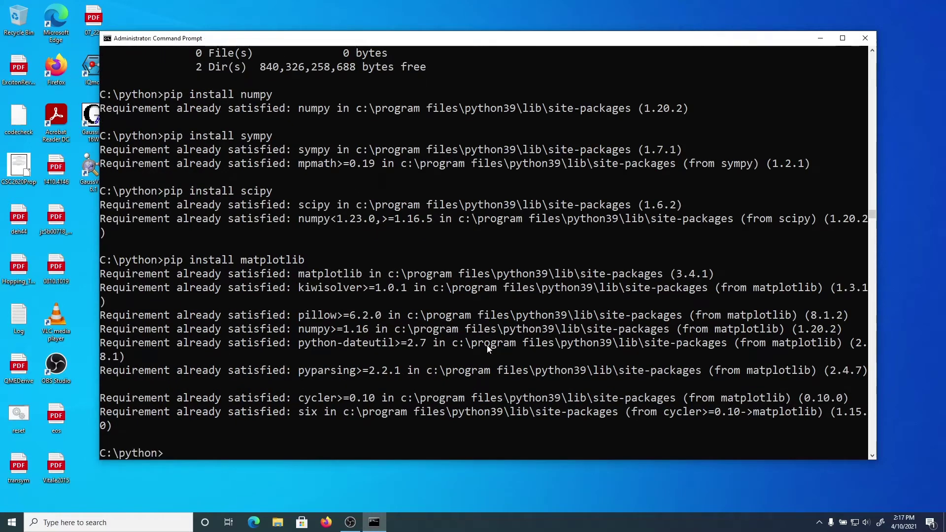
Install the jupyter package with pip
text(symc)
key(BackSpace)
key(BackSpace)
key(BackSpace)
key(BackSpace)
text(s)
key(BackSpace)
text(pip install )
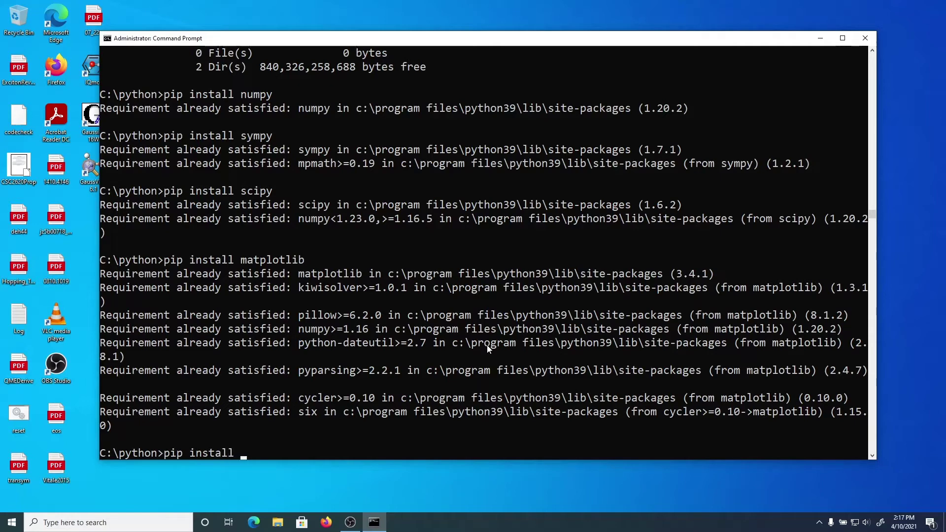
text(jupyter)
key(Return)
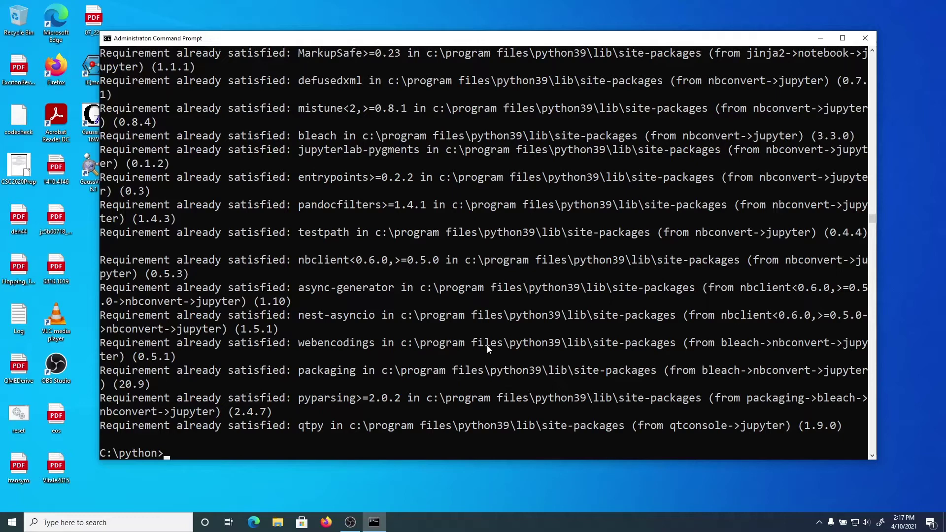
List all installed packages with pip list and review their names and versions
text(pip list)
key(Return)
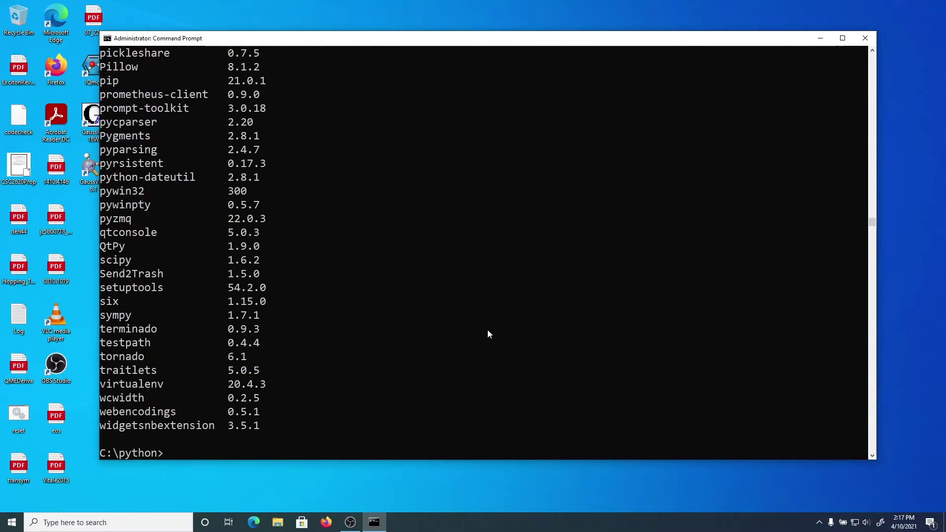
scroll(193, 218, up, 6)
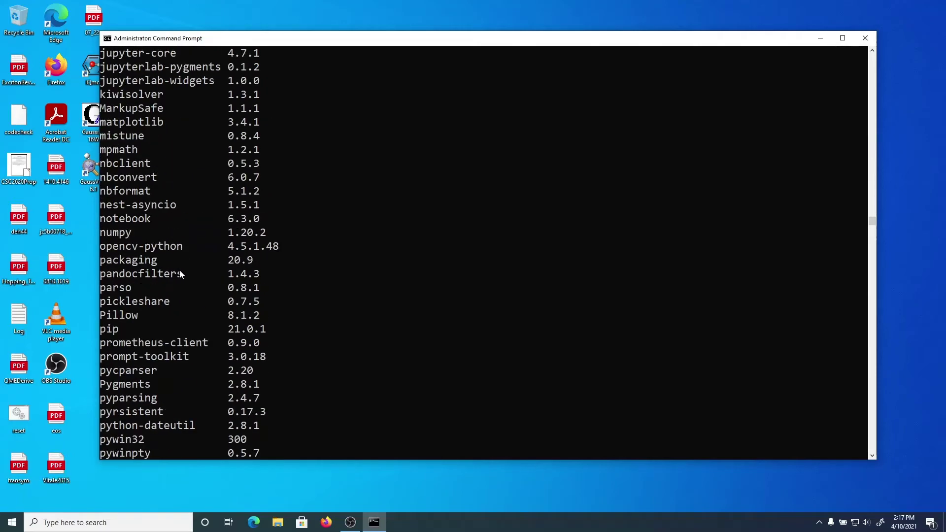
scroll(178, 271, up, 3)
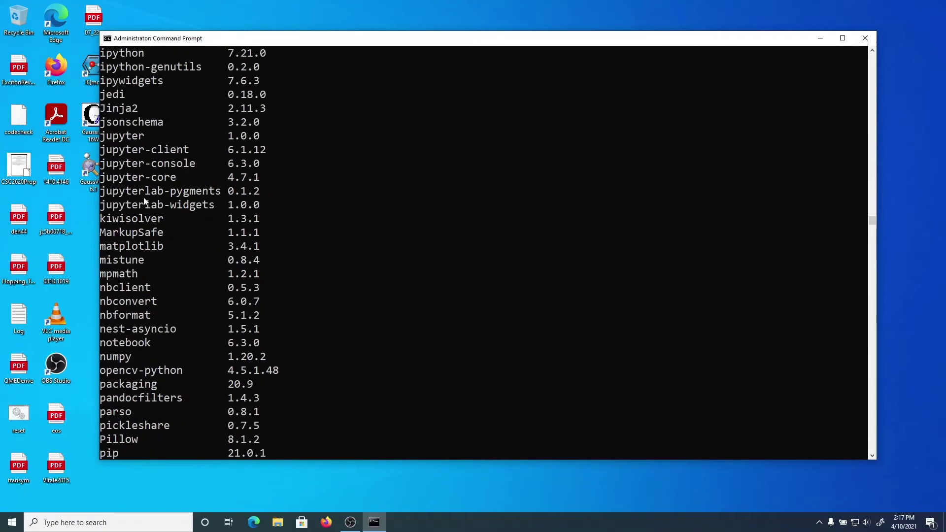
scroll(158, 176, up, 6)
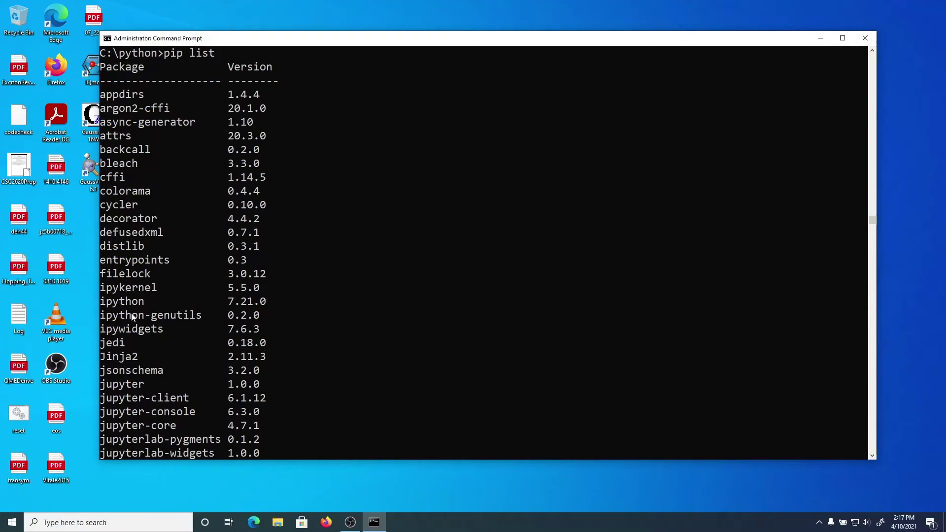
scroll(178, 311, down, 2)
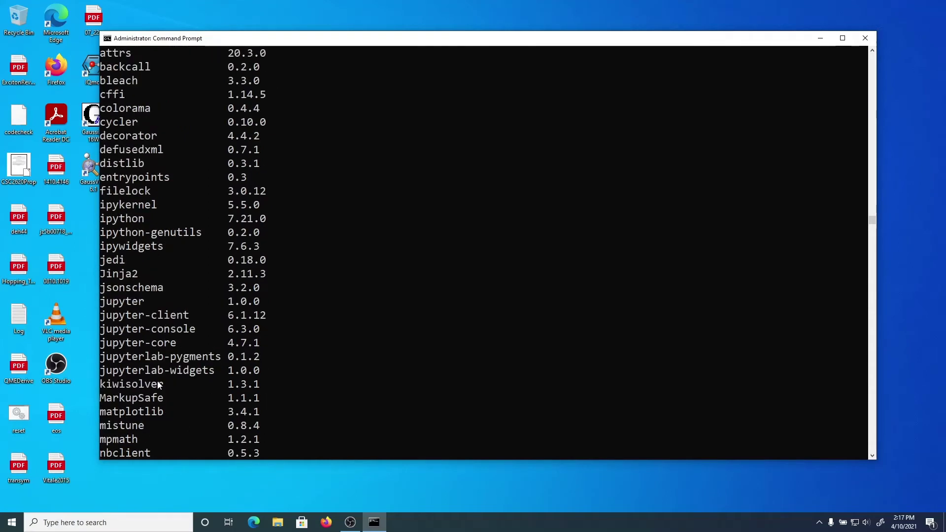
scroll(137, 418, down, 2)
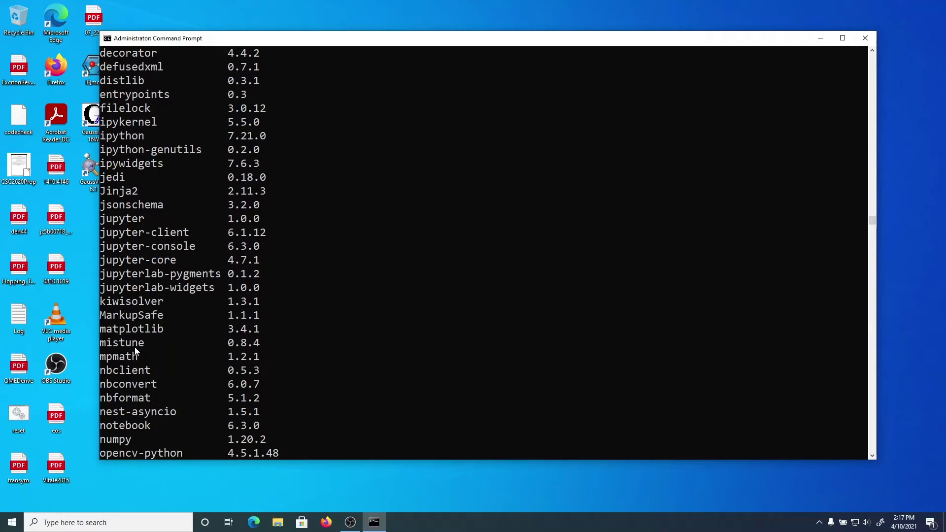
scroll(152, 345, down, 3)
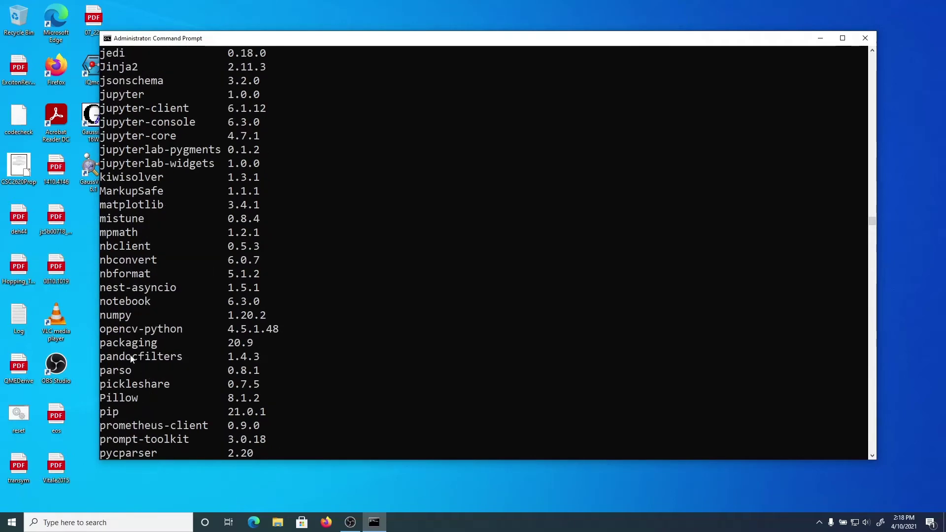
scroll(140, 374, down, 2)
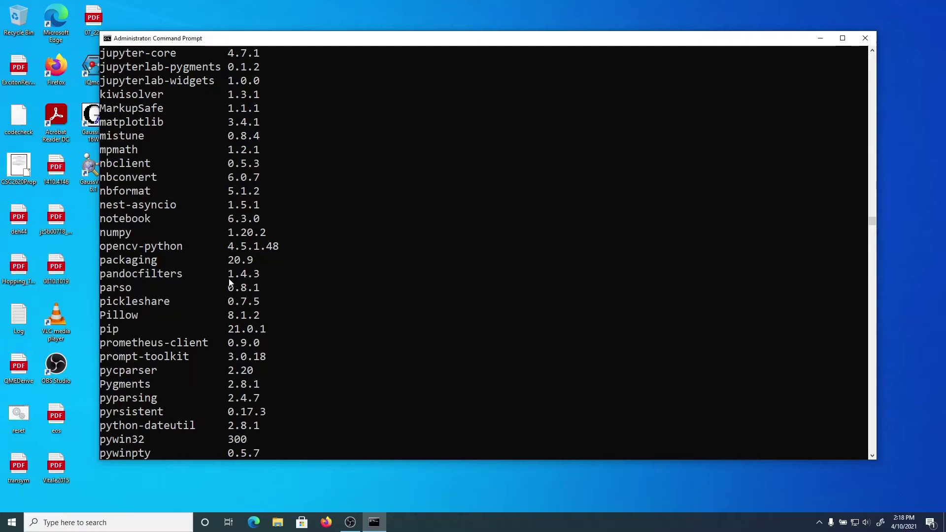
scroll(247, 359, down, 5)
scroll(247, 370, down, 4)
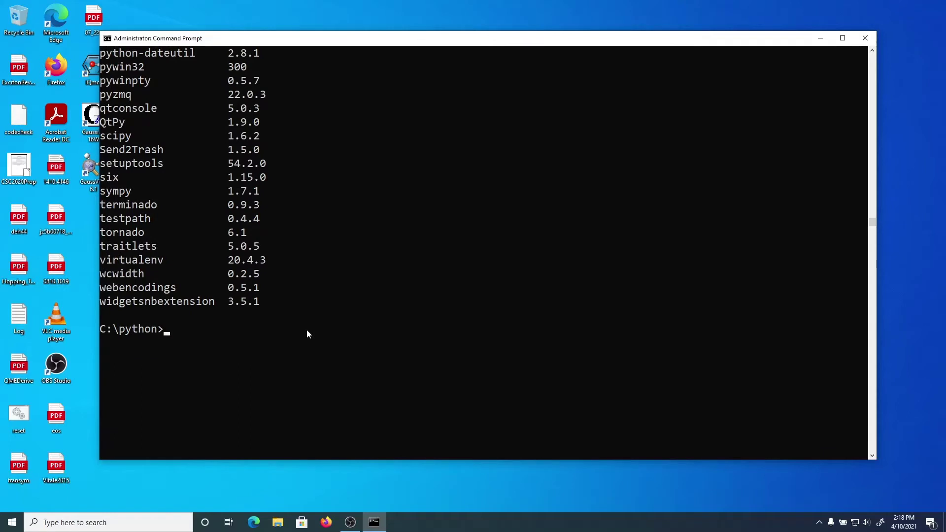
Exit the administrator session and open a regular Command Prompt window, moving it toward the middle of the desktop
text(exit)
key(Return)
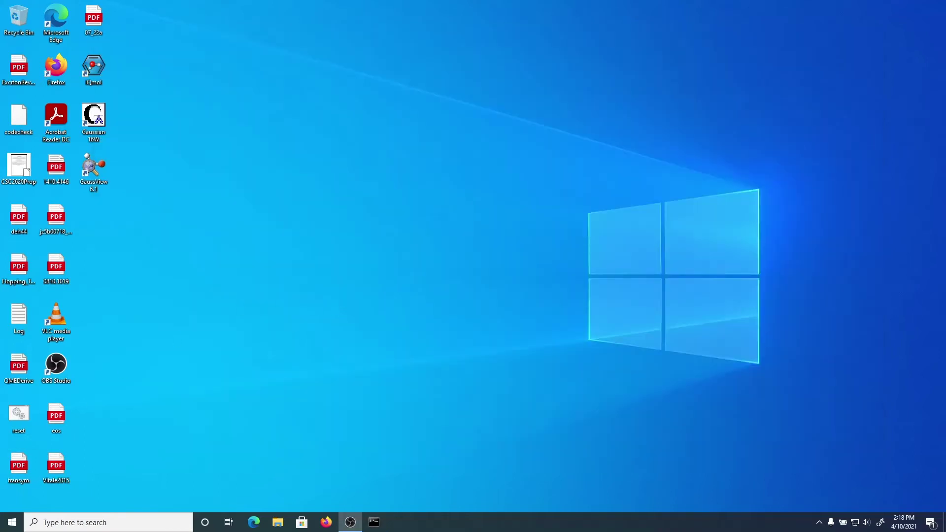
click(11, 522)
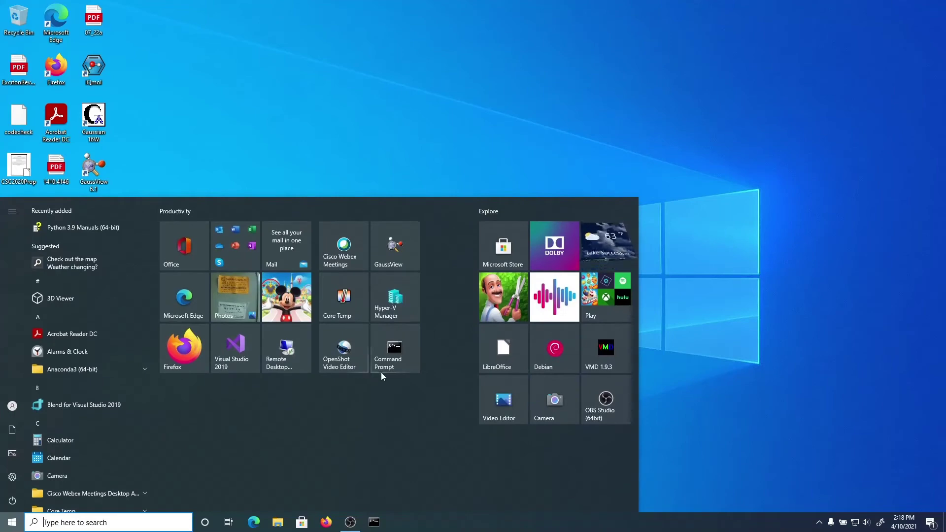
click(389, 348)
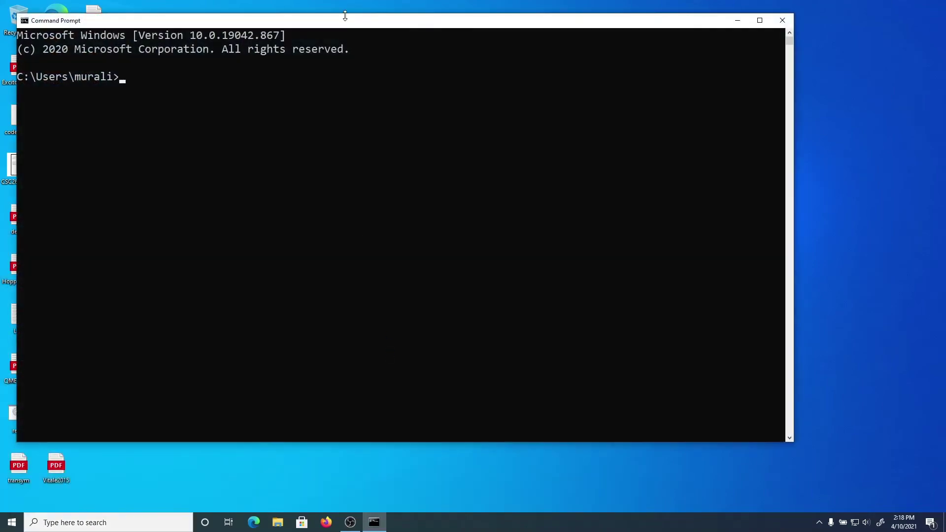
drag(347, 25, 404, 56)
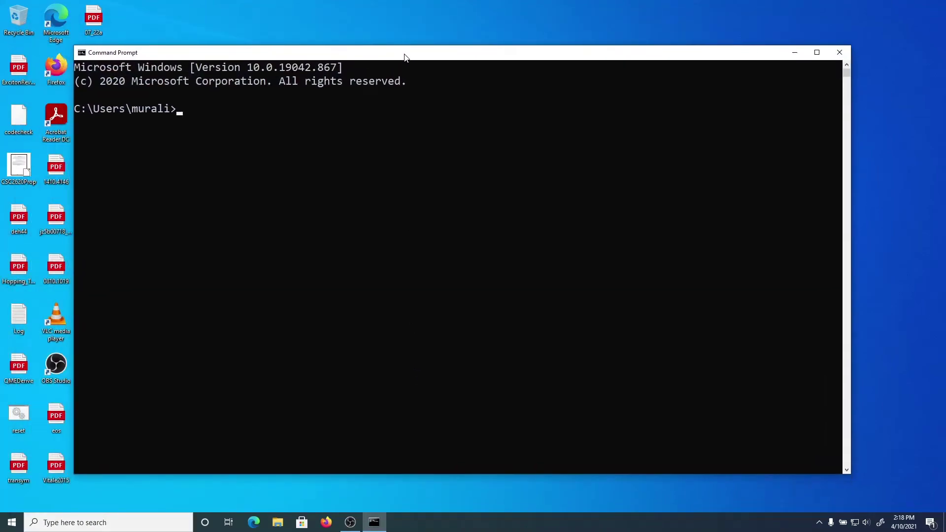
Change into the \python directory with cd and list its contents with dir
text(cd \python)
key(Left)
key(Left)
key(Left)
key(Left)
key(BackSpace)
text(/)
key(BackSpace)
text(\)
key(End)
key(Return)
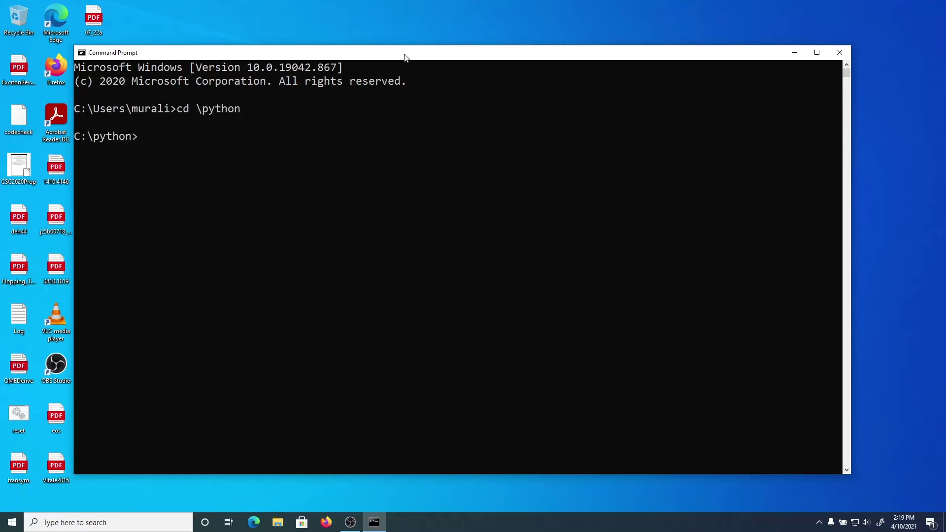
text(dir)
key(Return)
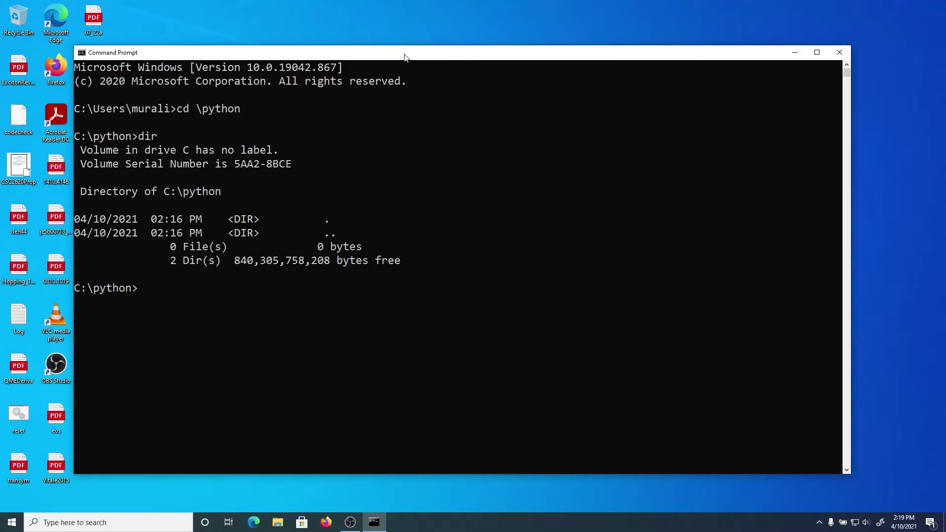
Start the Python interpreter and evaluate the expression 3*4+5-6/3
text(python)
key(Return)
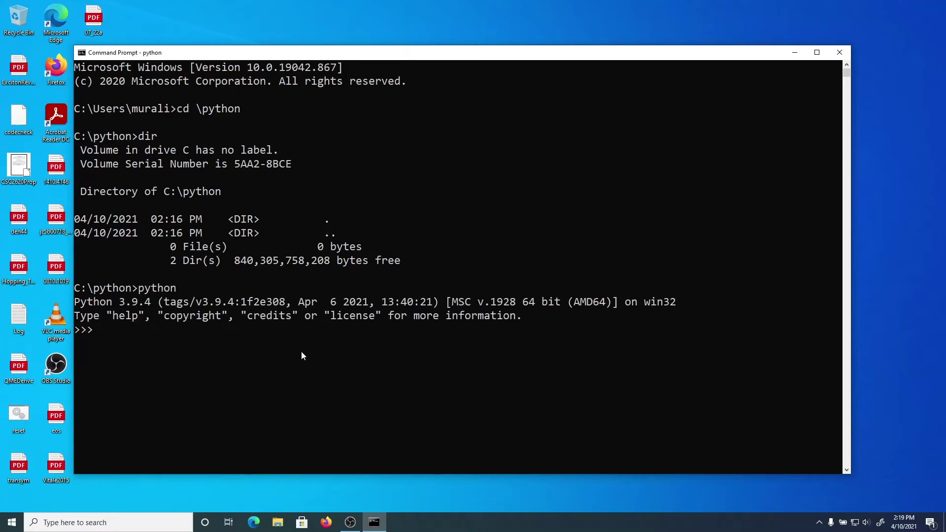
key(Return)
key(Return)
text(3*4+5)
key(Return)
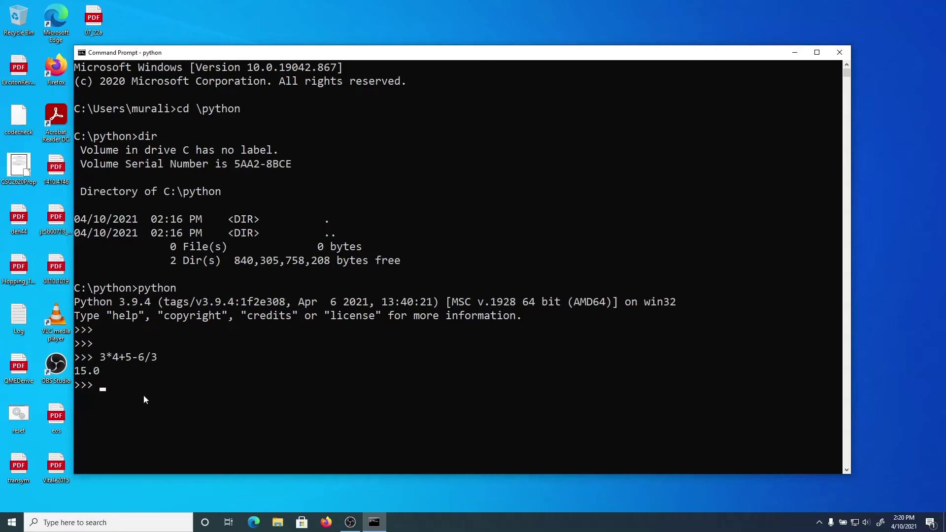
Assign the previous expression to a variable with x=3*4+5-6/3 and display x
key(Up)
key(Home)
text(x=)
key(Return)
text(x)
key(Return)
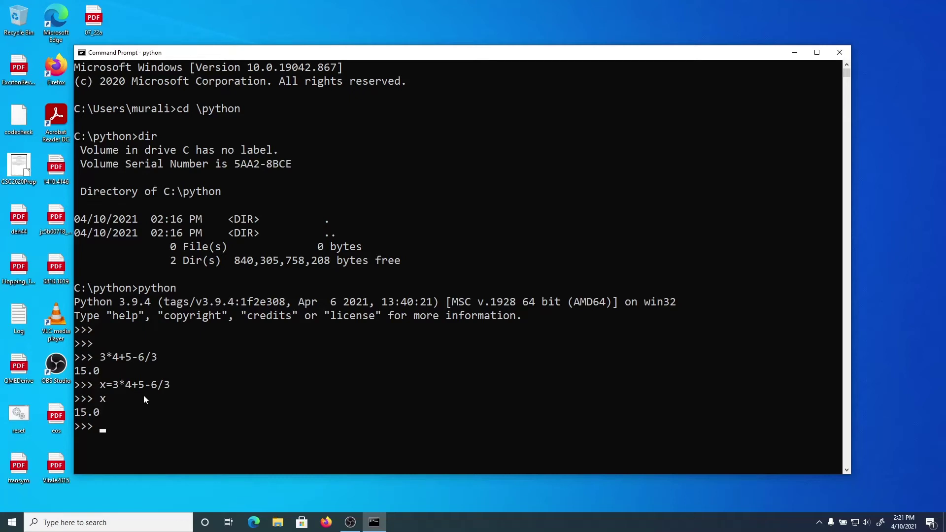
Import numpy and evaluate numpy.sin(x)
text(import)
text(numpy)
key(Return)
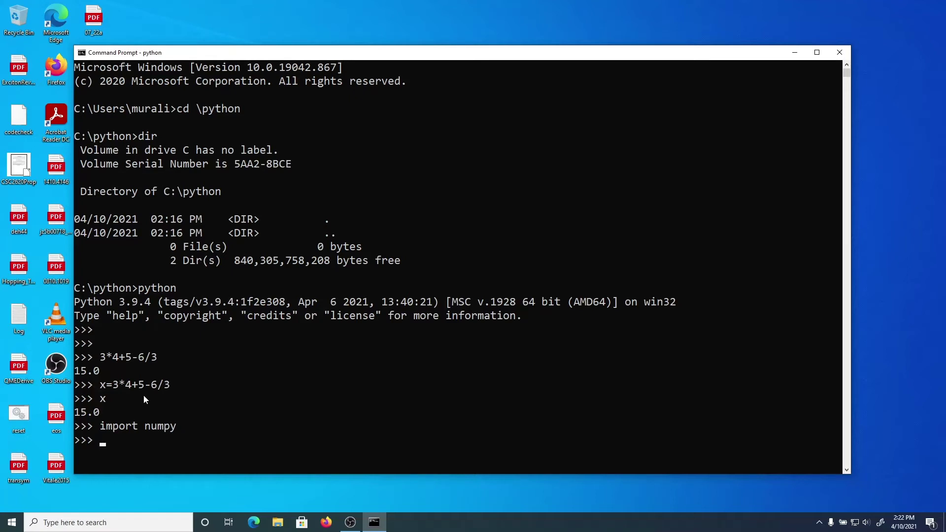
text(numpy.sin(x))
key(Return)
Recall the sine command, change the function to cos, and evaluate numpy.cos(x)
key(Up)
key(Left)
key(Left)
key(Left)
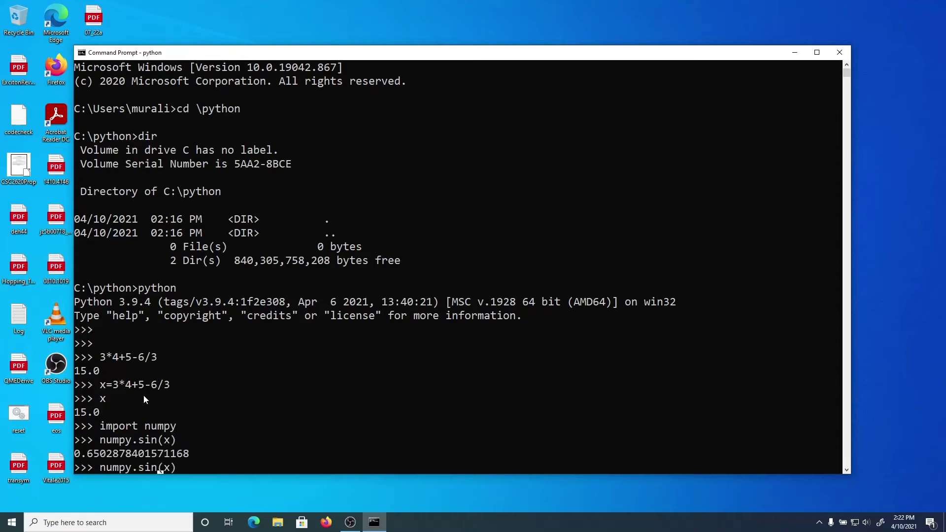
key(BackSpace)
key(BackSpace)
key(BackSpace)
text(cos)
key(End)
key(Return)
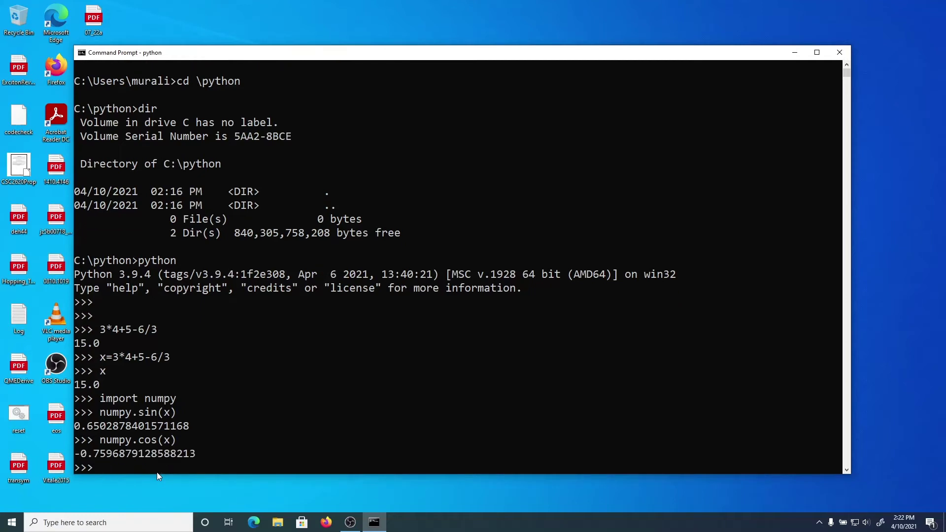
Try to query the module help with numpy?, and leave the Python interpreter with exit()
text(numpy?)
key(Return)
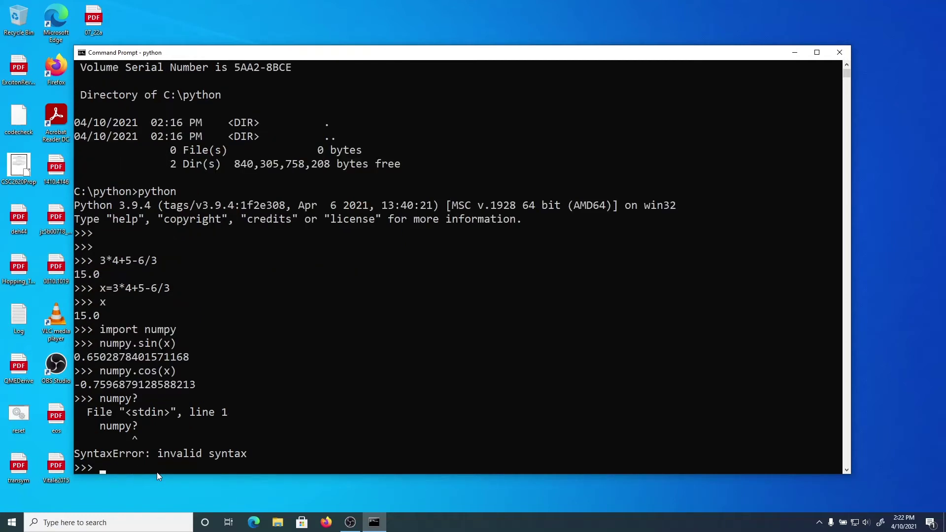
key(Up)
key(BackSpace)
key(BackSpace)
key(BackSpace)
key(BackSpace)
key(BackSpace)
text(exit)
key(Return)
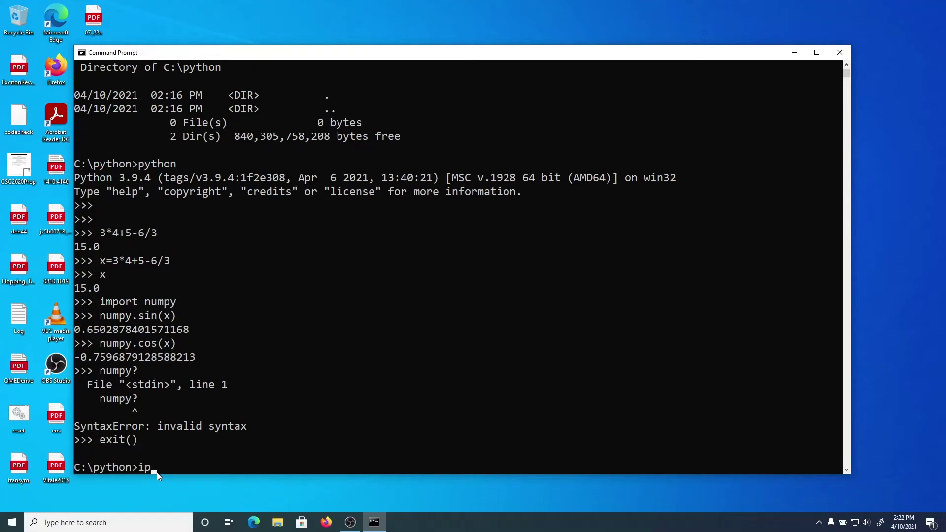
Start an IPython session from C:\python and import numpy
text(ipython)
key(Return)
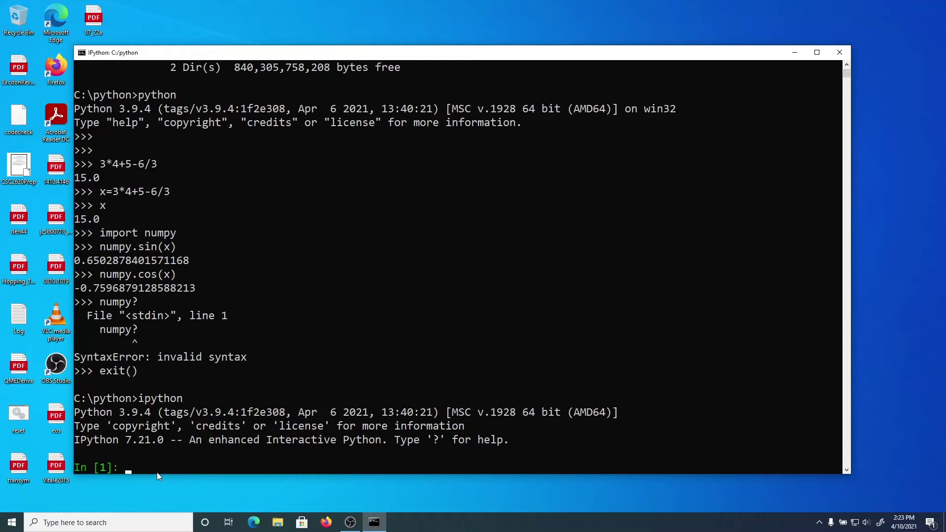
text(numpy)
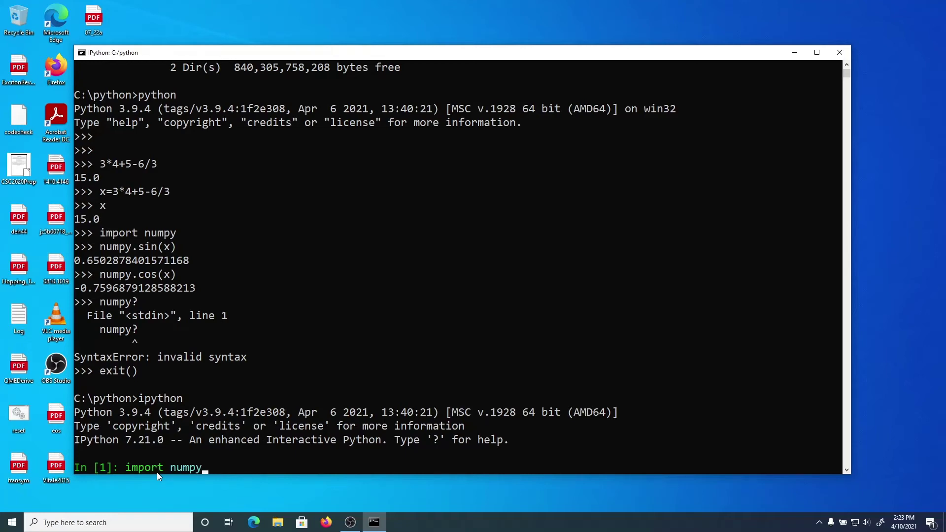
key(Return)
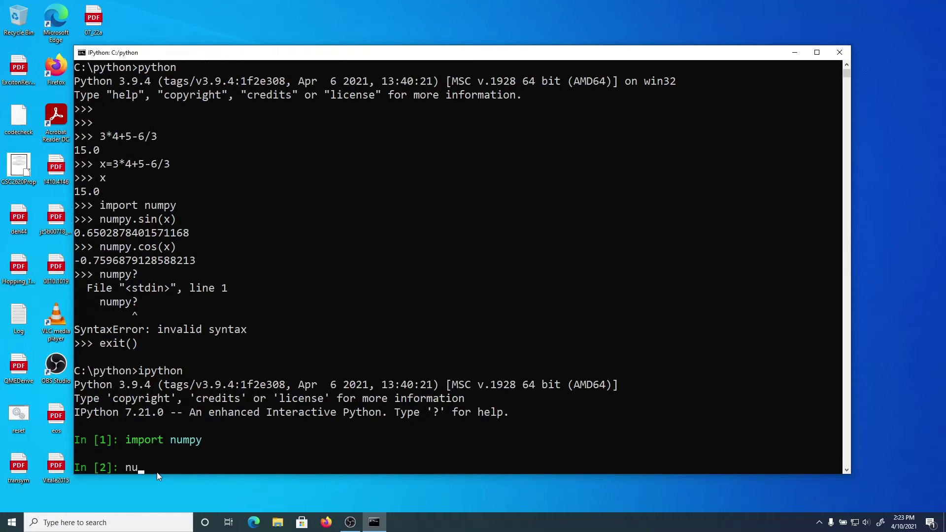
View the NumPy documentation with numpy? and quit the help pager back to the IPython prompt
key(Return)
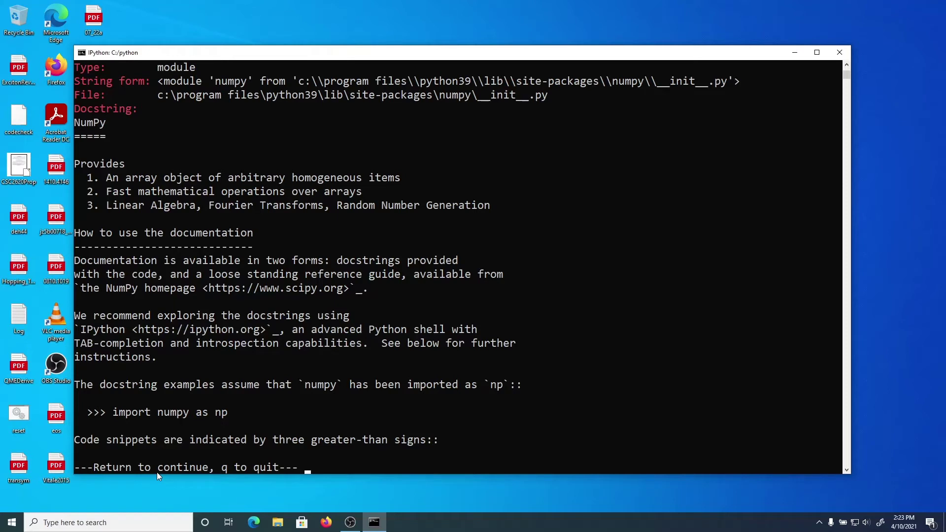
key(q)
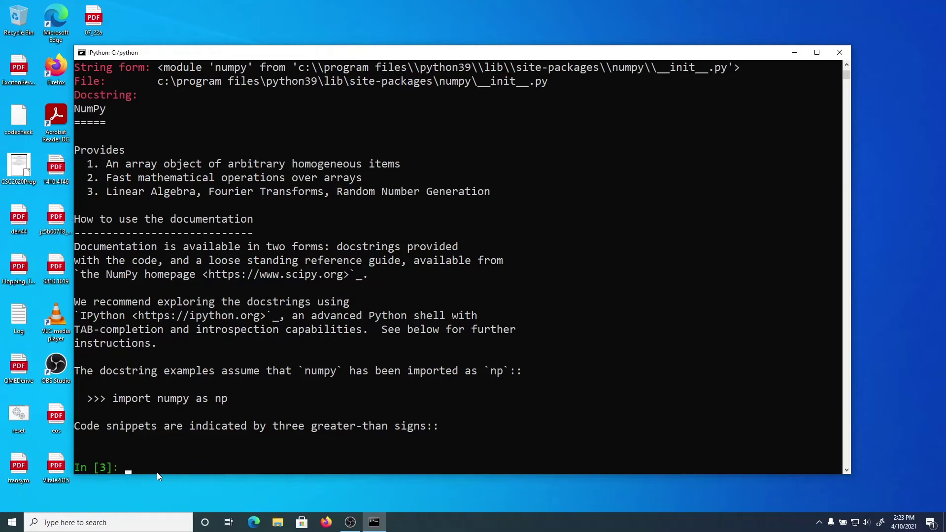
key(Return)
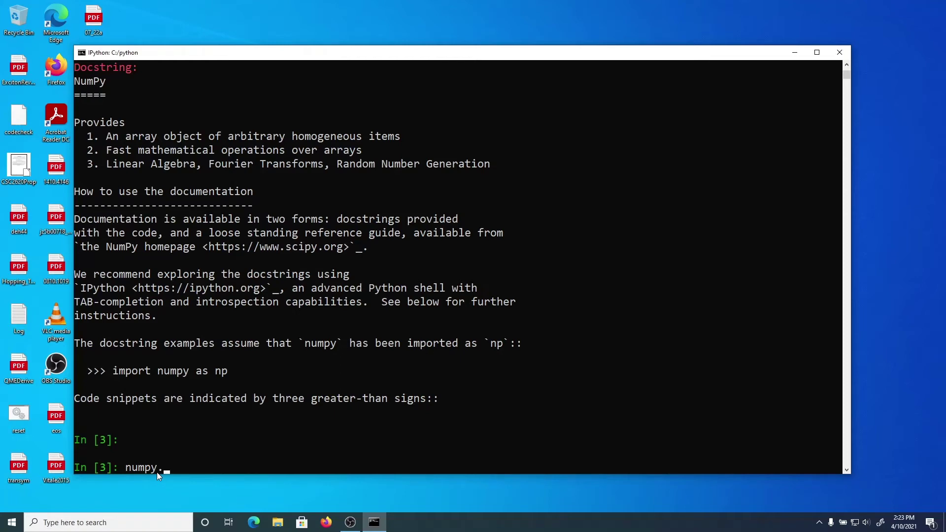
List NumPy's completion suggestions while narrowing the name from numpy. through s and si to numpy.sin, and dismiss the suggestions
key(Tab)
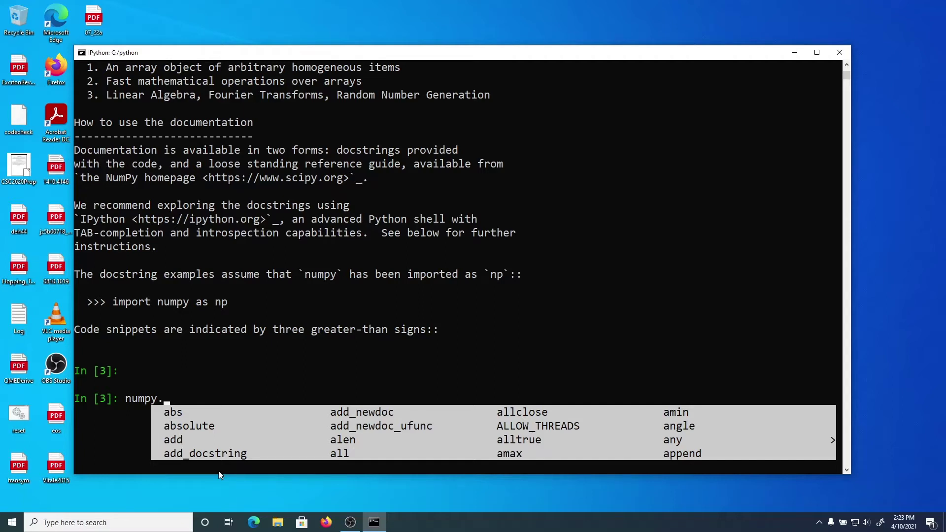
text(s)
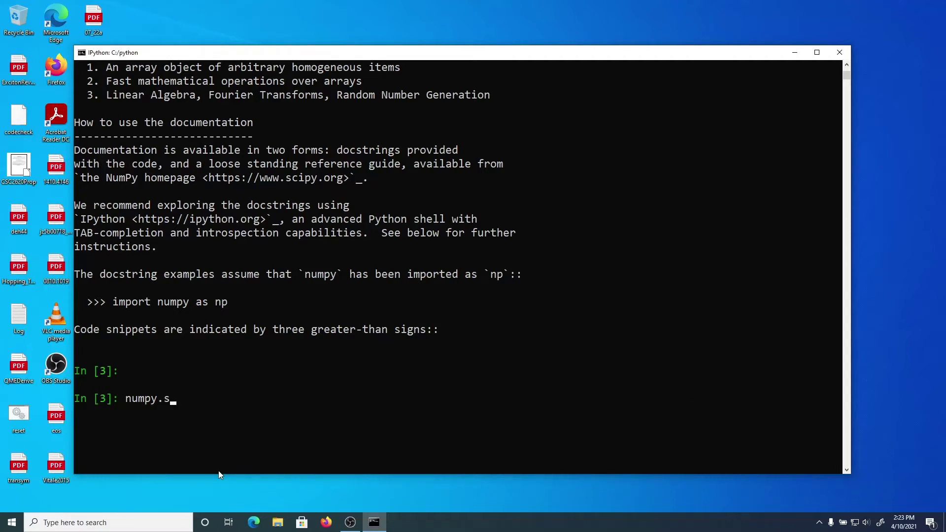
key(Tab)
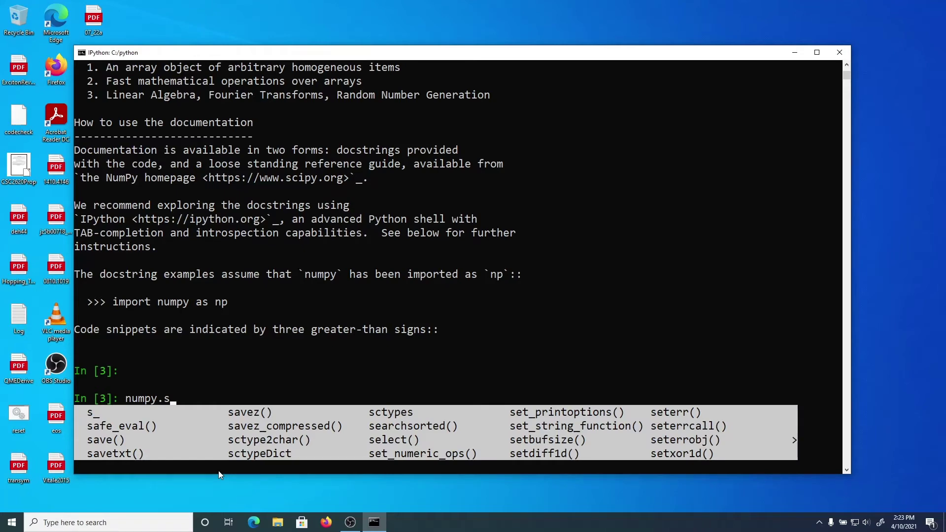
text(i)
key(Tab)
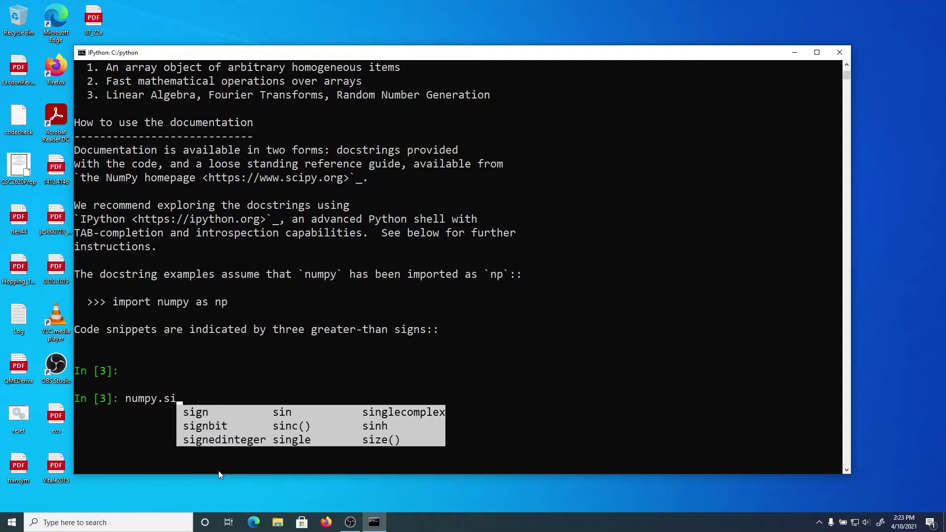
text(n)
key(Tab)
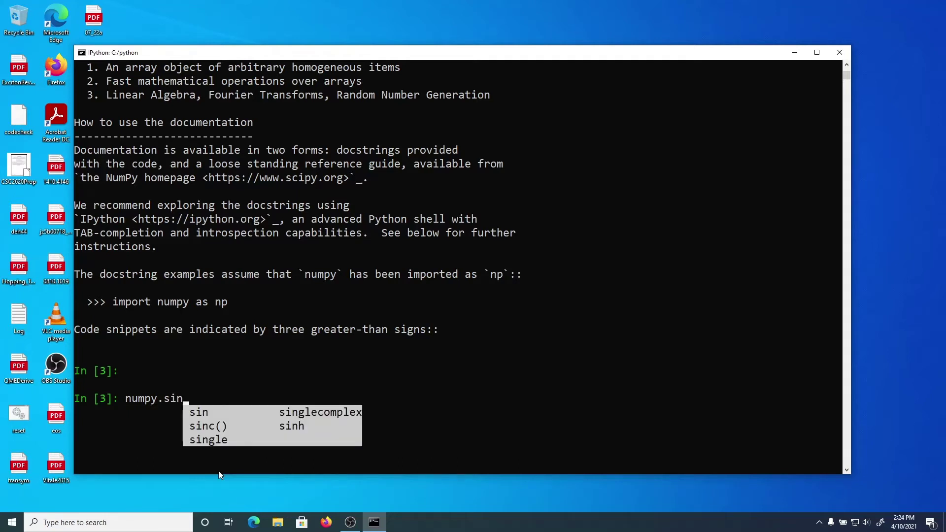
key(Escape)
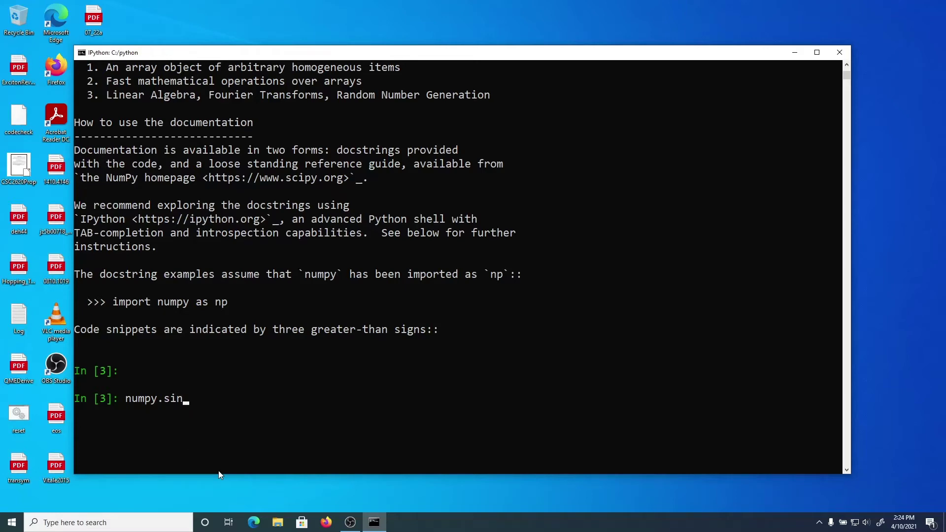
View the help for numpy.sin with numpy.sin? and go back to the IPython prompt
text(?)
key(Return)
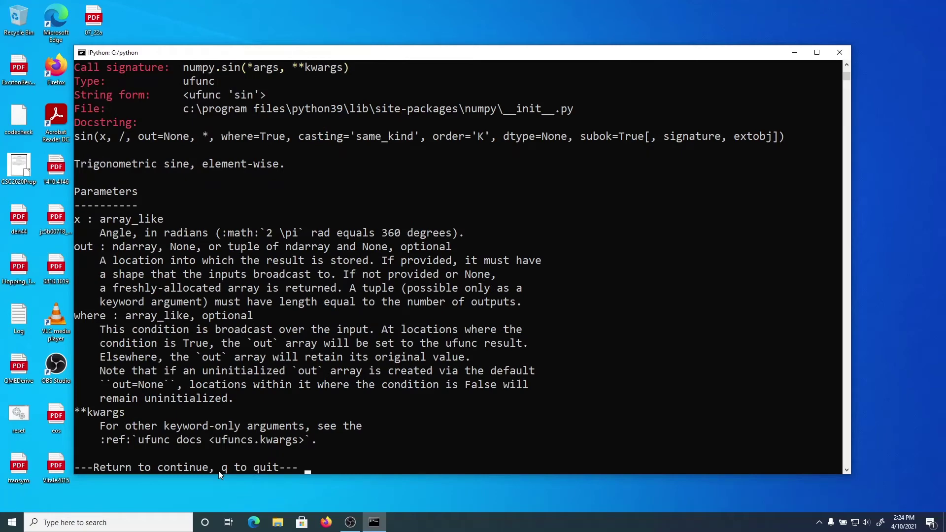
key(Return)
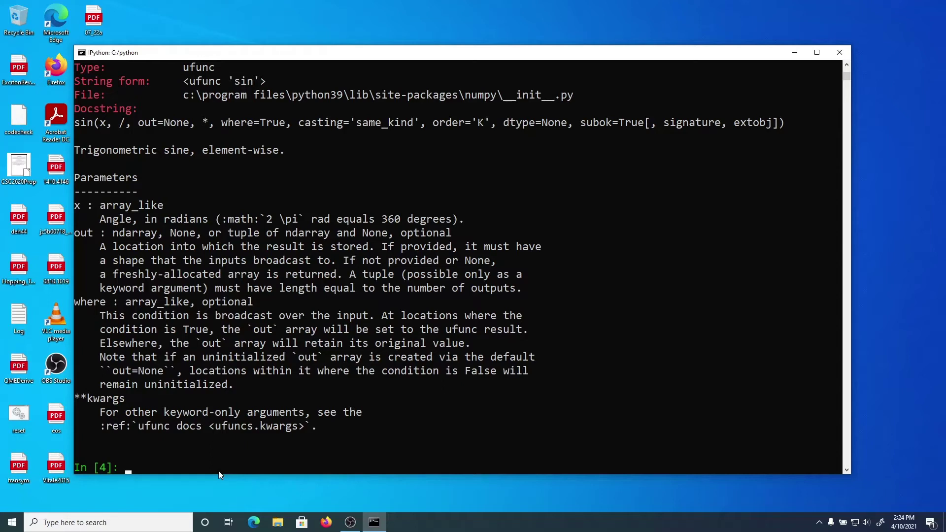
Leave IPython with exit() and list the contents of C:\python with dir
text(exit())
key(Return)
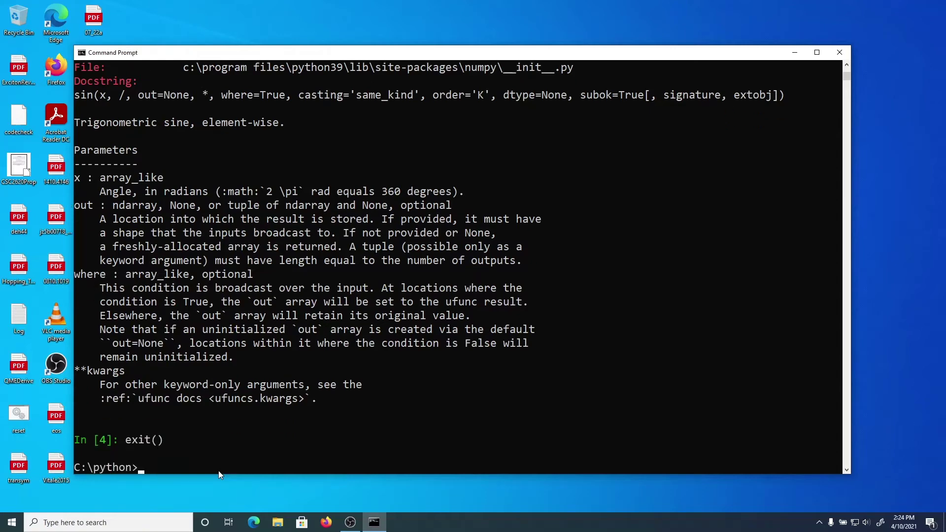
text(dir)
key(Return)
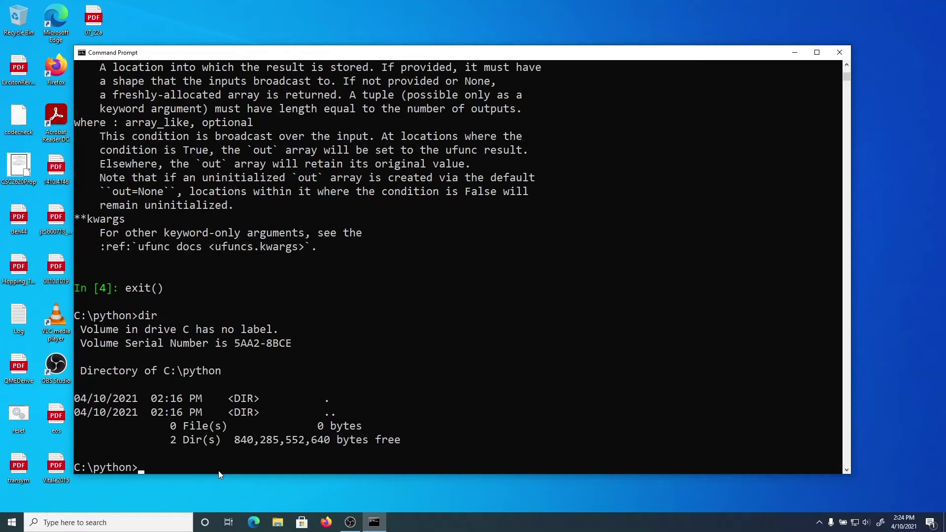
Launch Jupyter with jupyter notebook from C:\python and create a new Python 3 notebook
text(jupyter notebook)
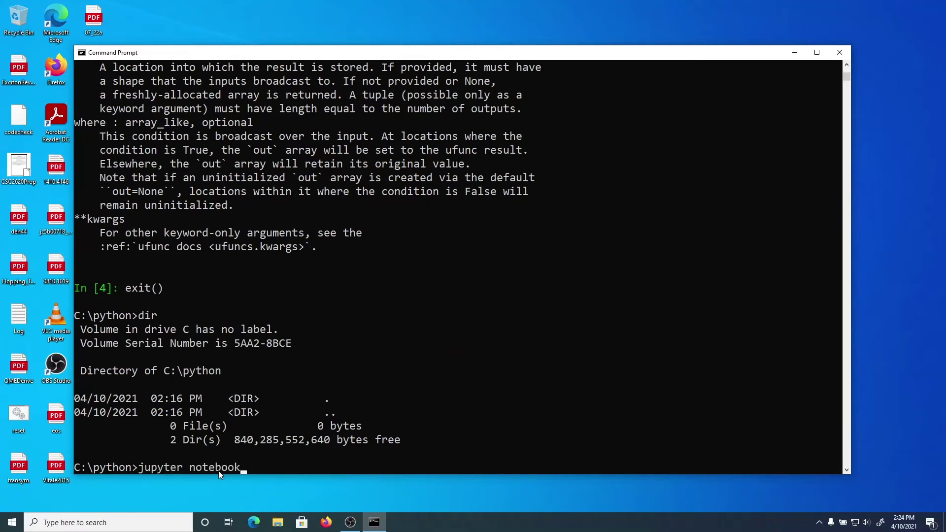
key(Return)
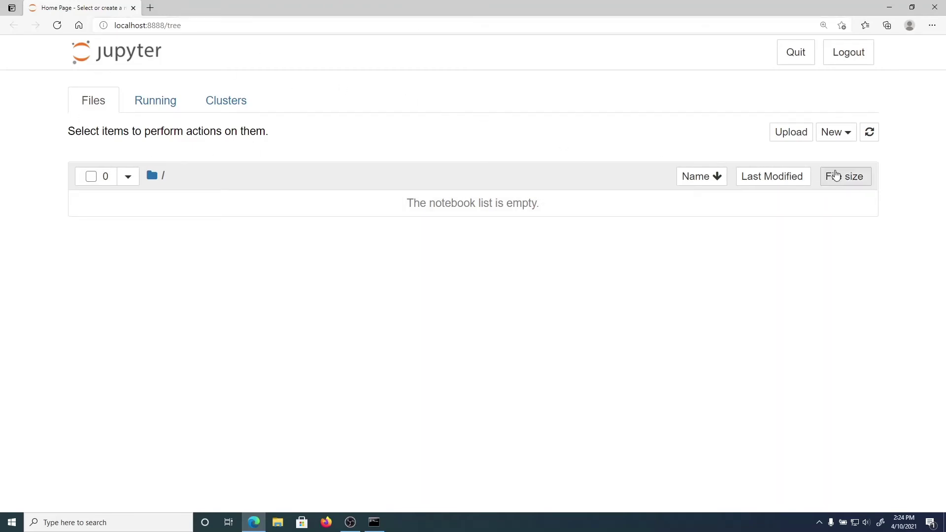
click(838, 138)
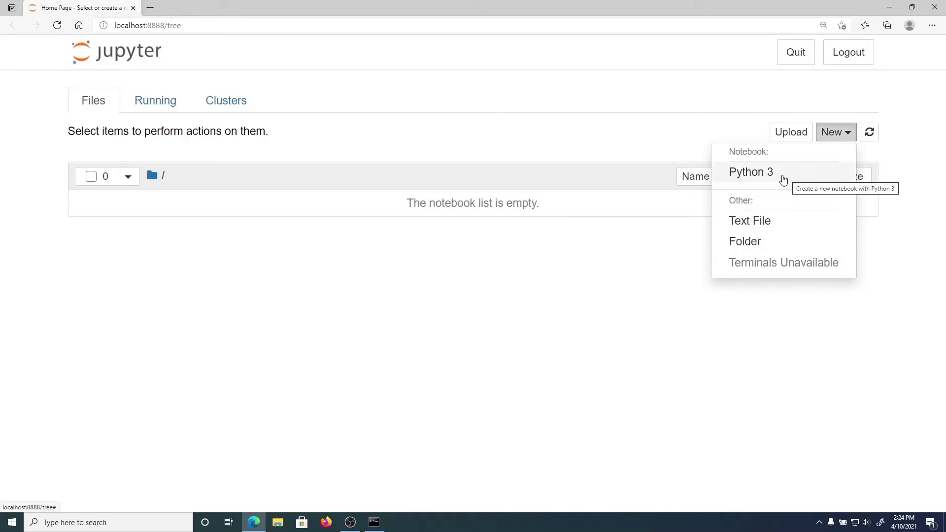
click(783, 180)
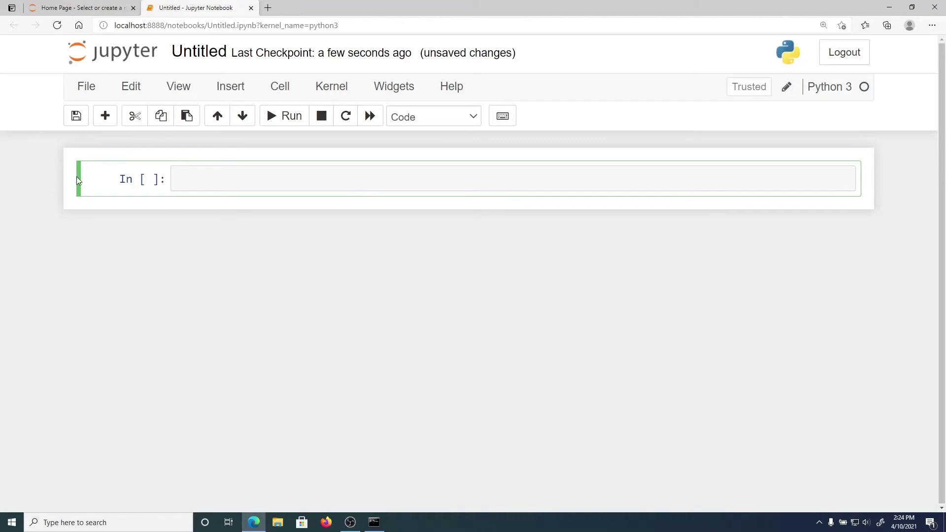
Examine the notebook server's log in the Command Prompt window and return to the untitled notebook
click(374, 522)
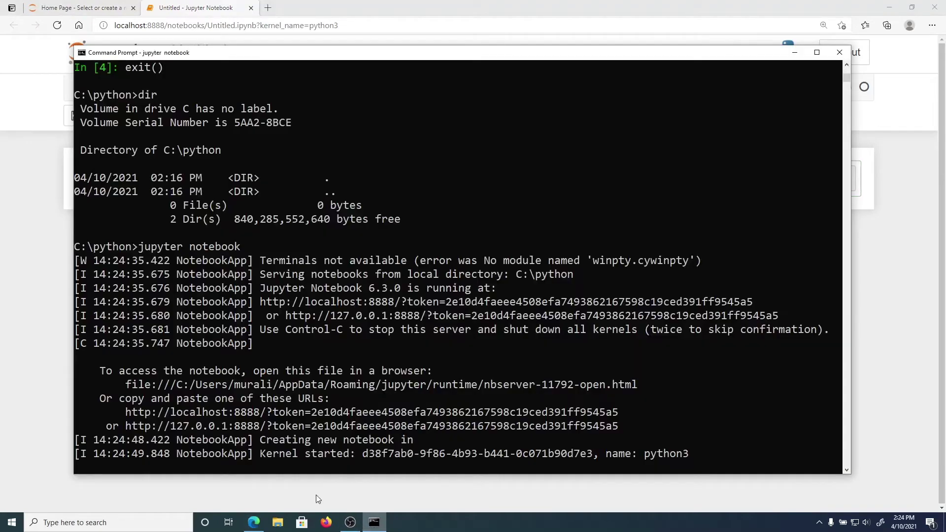
drag(311, 52, 369, 48)
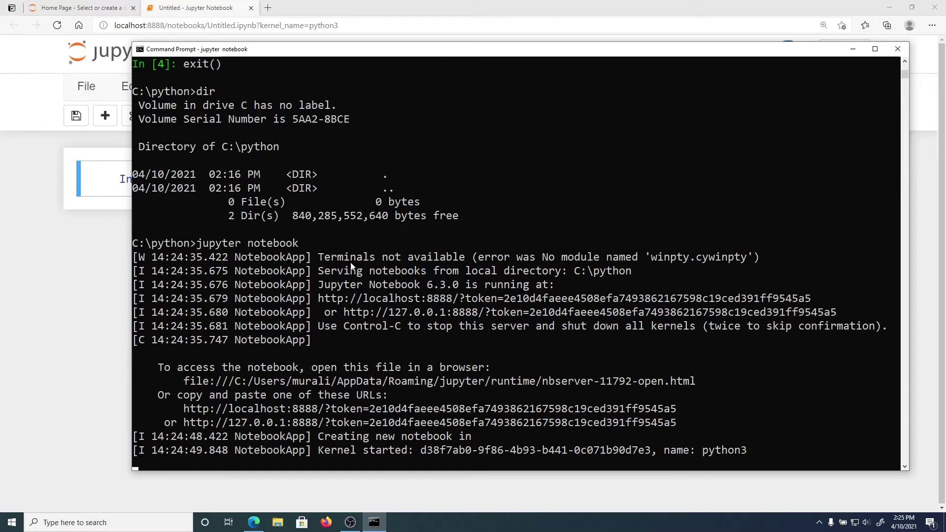
click(79, 284)
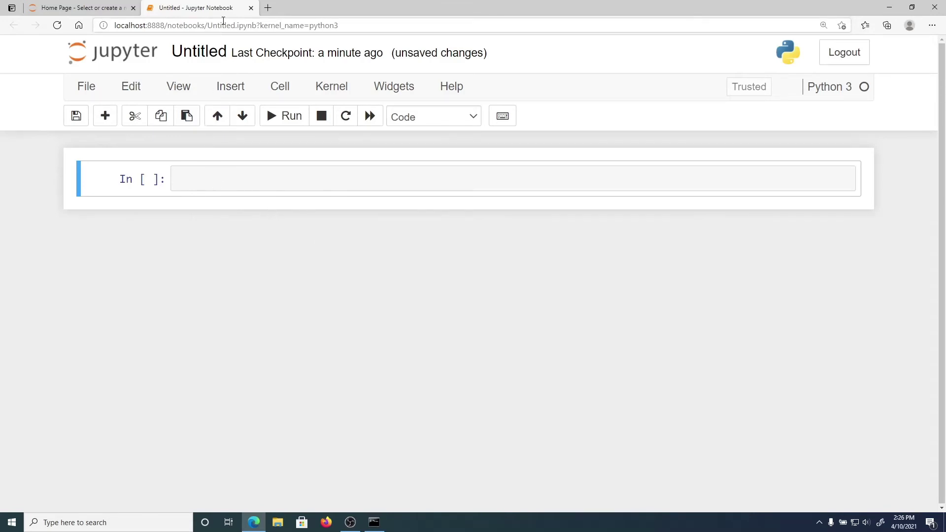
Save the untitled notebook under the name Hello
click(93, 95)
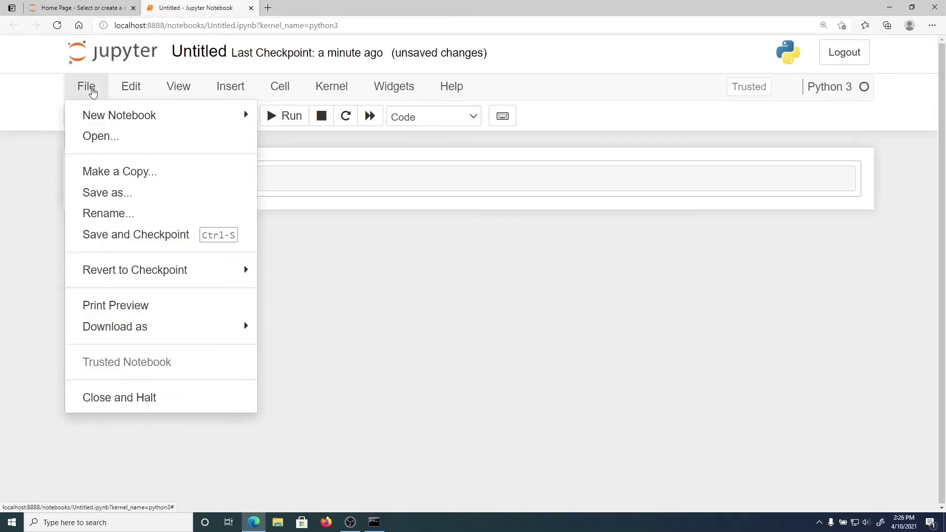
click(106, 198)
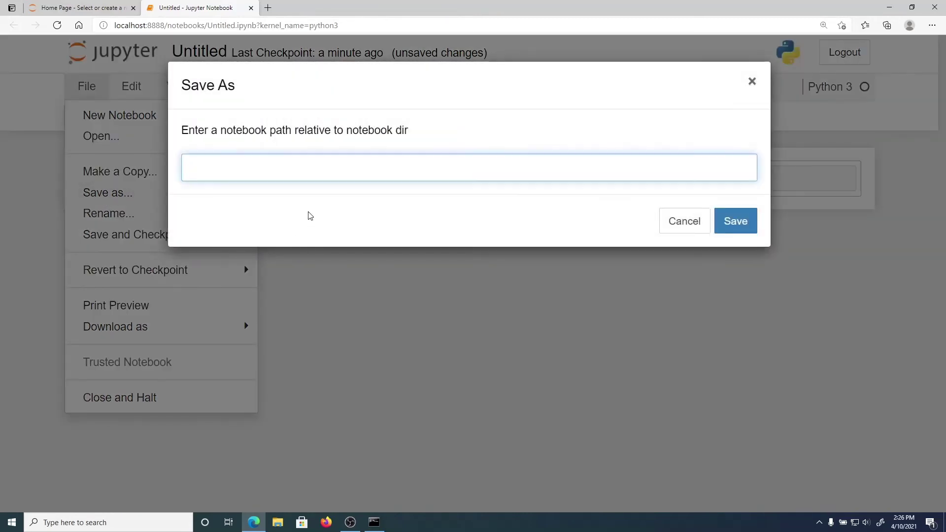
text(Hello)
click(726, 220)
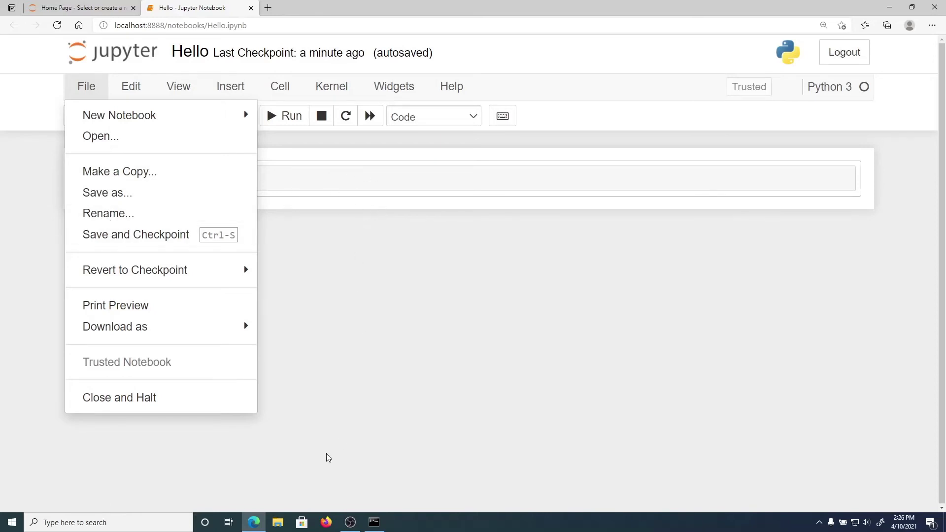
Open a second Command Prompt, change to \python, and list the folder's files with dir
click(12, 522)
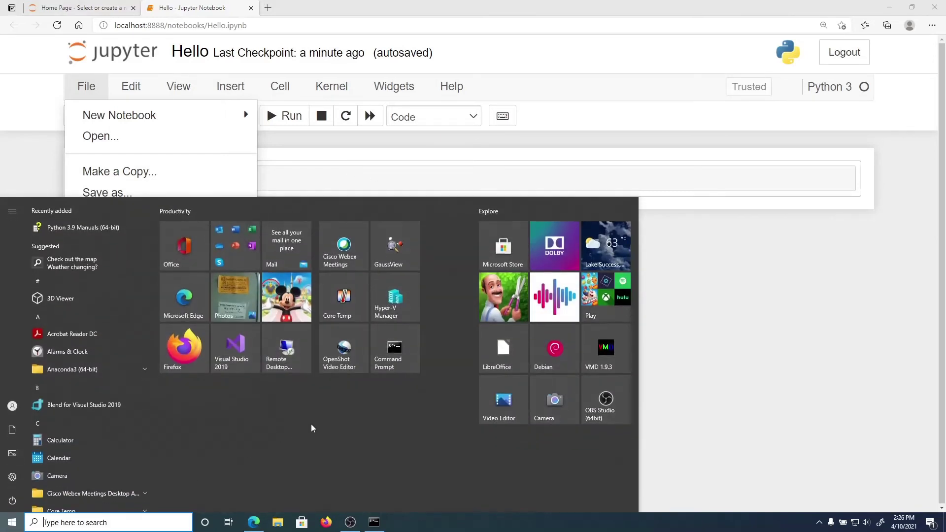
click(398, 367)
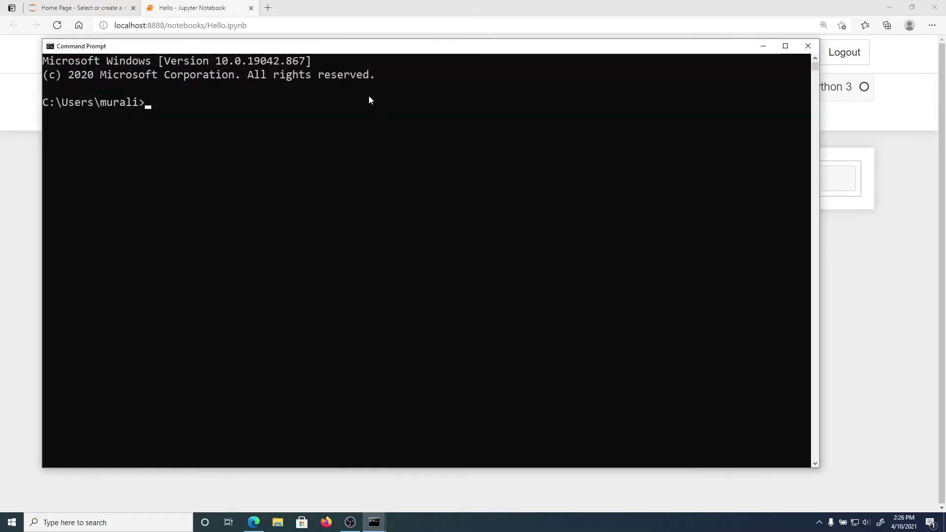
text(cd \python)
key(Return)
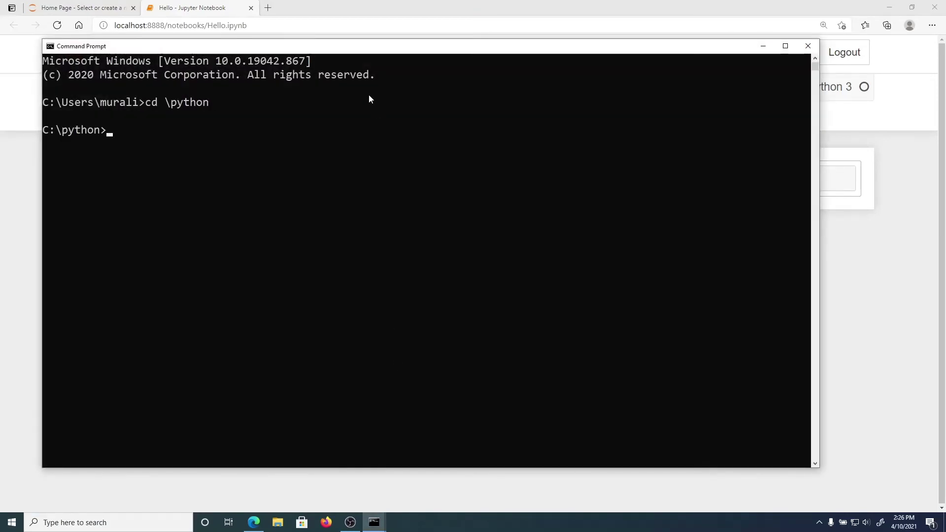
text(dir)
key(Return)
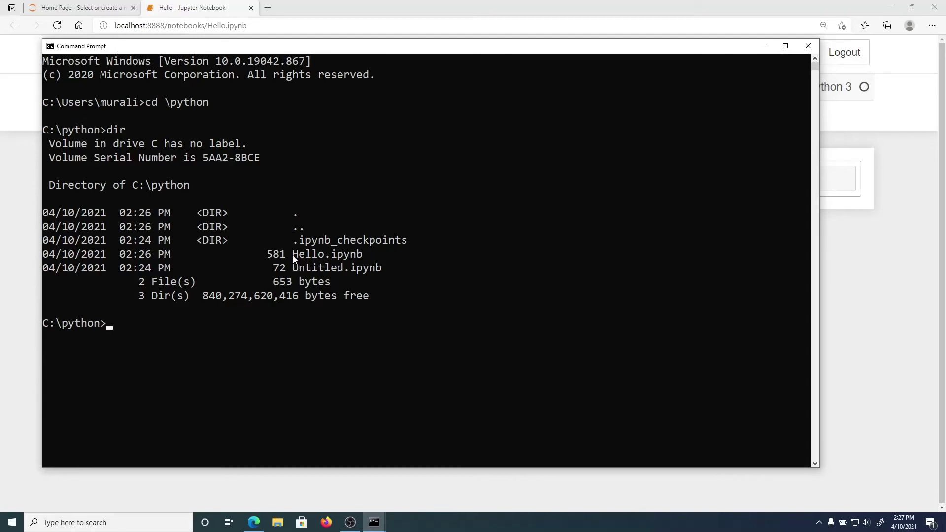
Highlight Hello.ipynb in the directory listing and return to the Hello notebook
drag(292, 254, 365, 261)
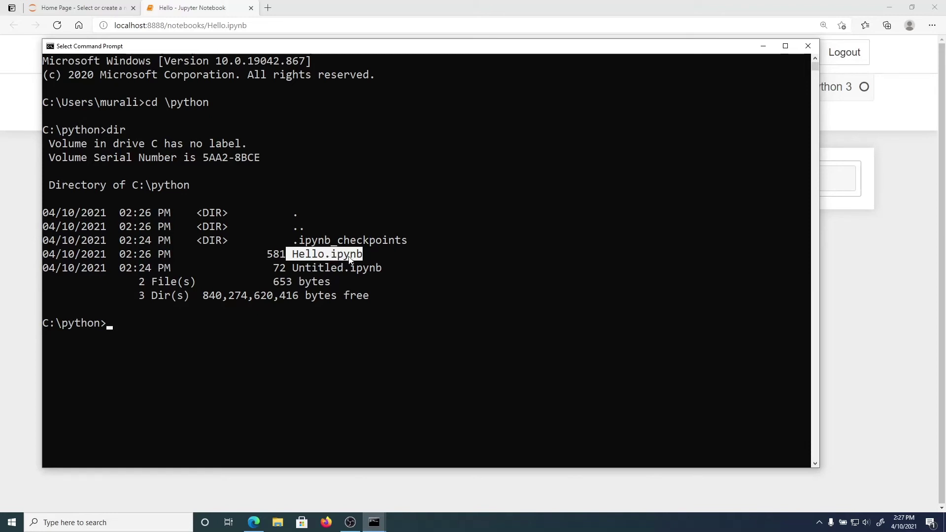
click(914, 287)
click(914, 287)
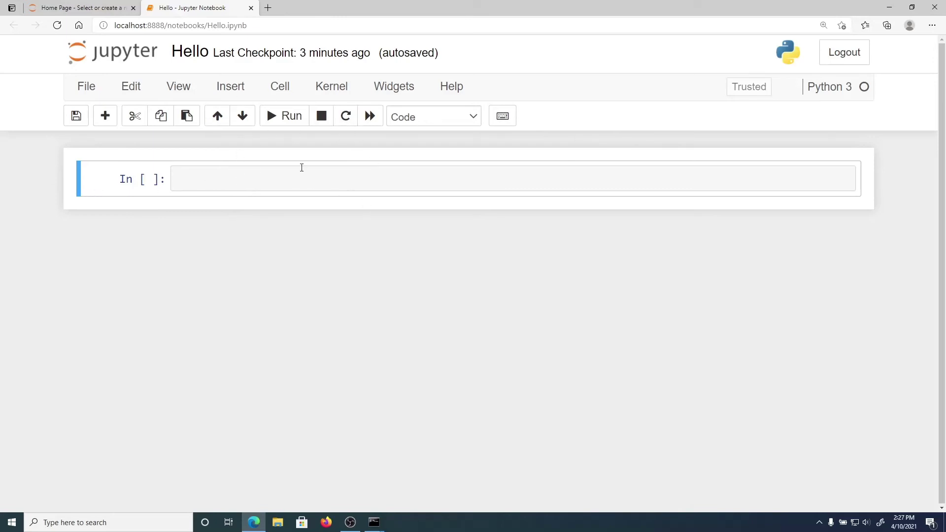
Switch the empty first cell between edit mode and command mode
click(220, 178)
click(77, 183)
click(176, 180)
key(Escape)
Enter the expression 4*5+3-6/3 in the notebook's first cell
click(230, 172)
text(4*5_)
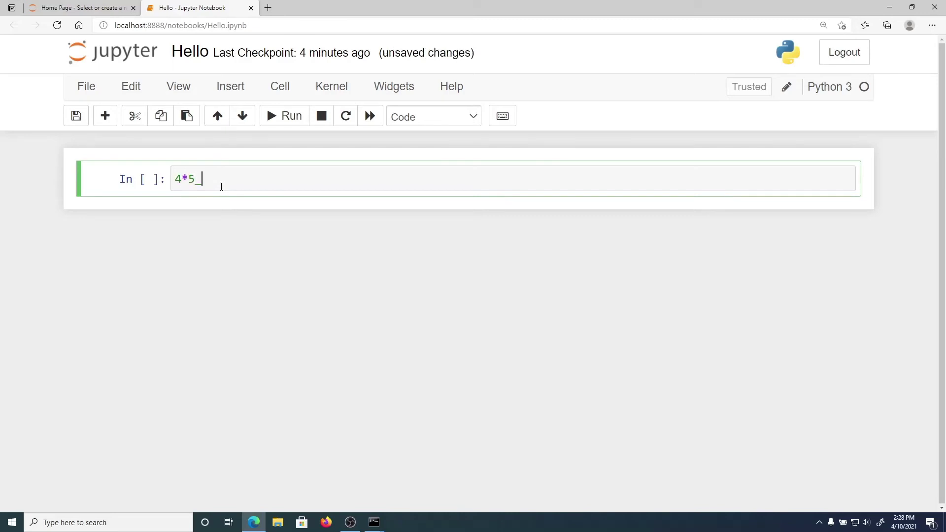
key(BackSpace)
text(+3+)
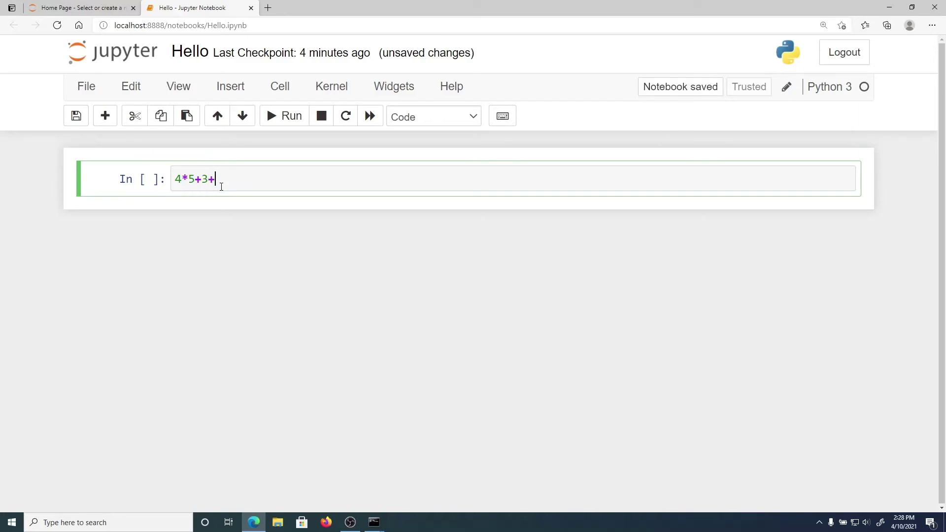
key(BackSpace)
text(-6)
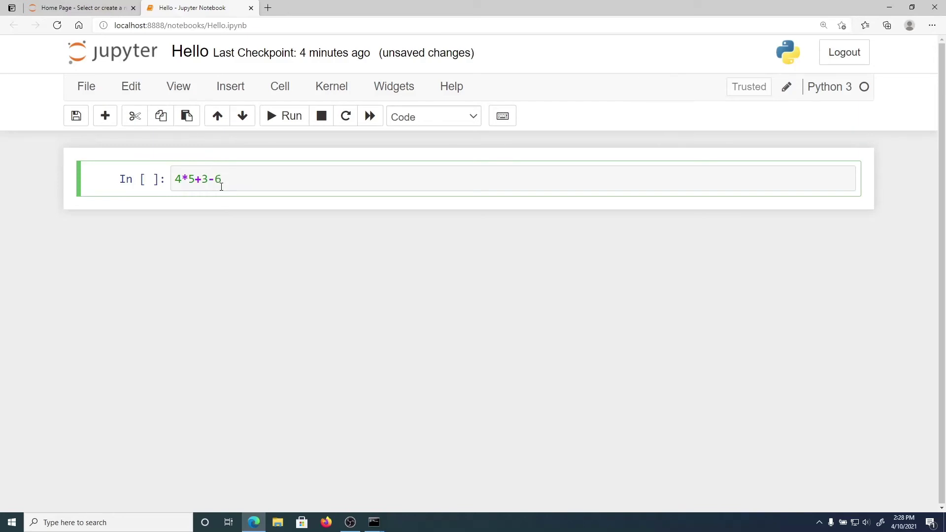
text(/3)
Add blank lines below the expression, remove them again, and run the first cell
key(Return)
key(Return)
key(Return)
key(BackSpace)
key(BackSpace)
key(BackSpace)
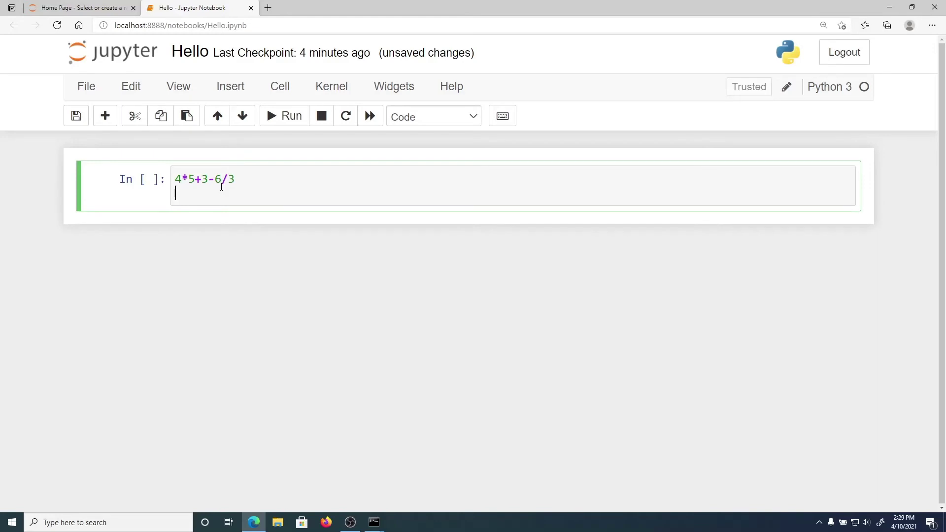
key(BackSpace)
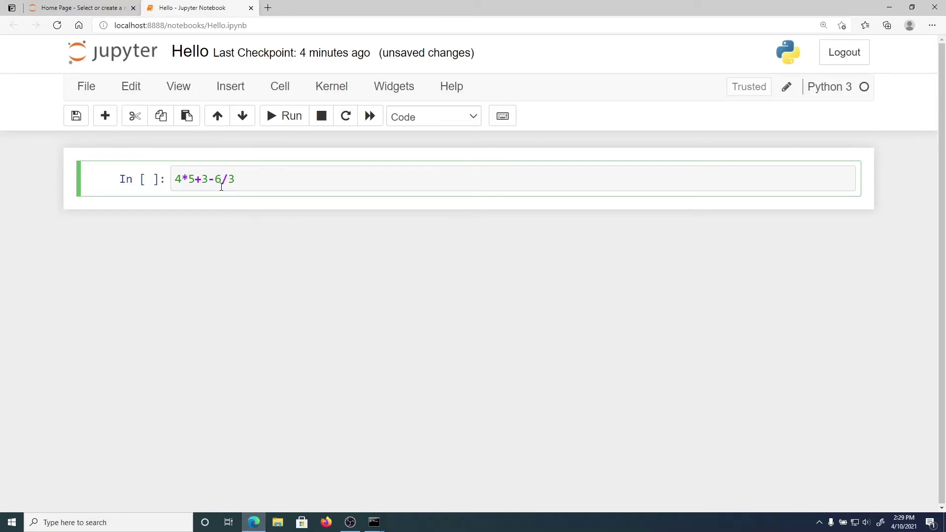
key(ctrl+Return)
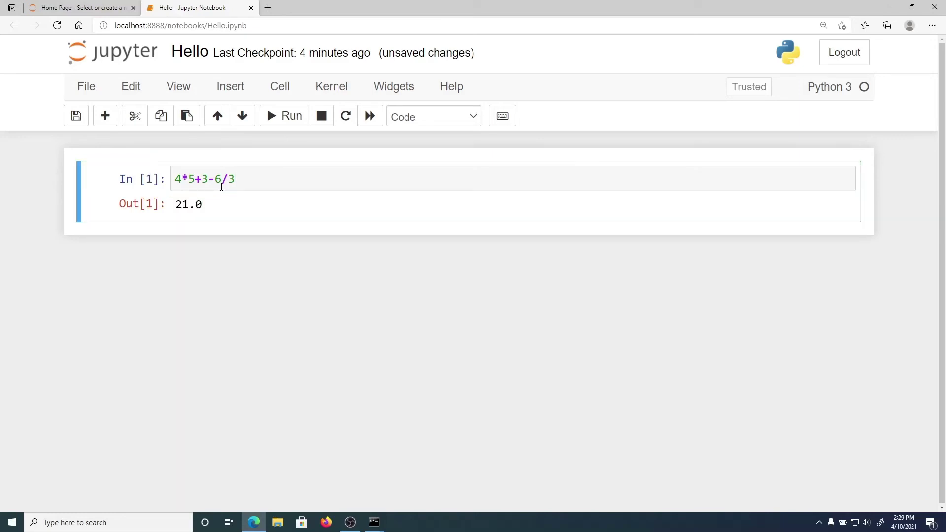
Rerun the first cell, change its expression to 4*3+3-6/3, and run it again, ending with a new cell below
key(Return)
key(ctrl+Return)
click(231, 178)
click(195, 179)
key(BackSpace)
text(3)
key(End)
key(ctrl+Return)
key(shift+Return)
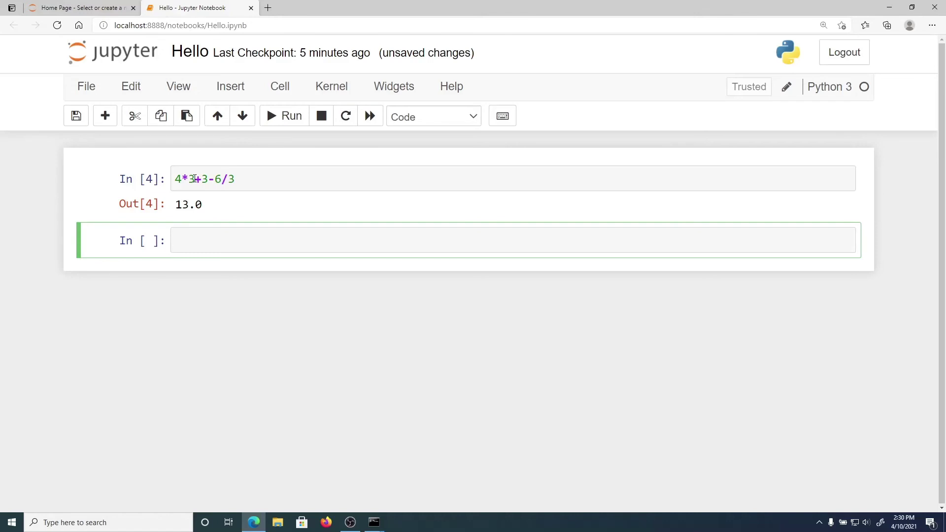
Enter print( 2**4) in the second cell and run it in place
text(print( 2**4)
key(Right)
key(ctrl+Return)
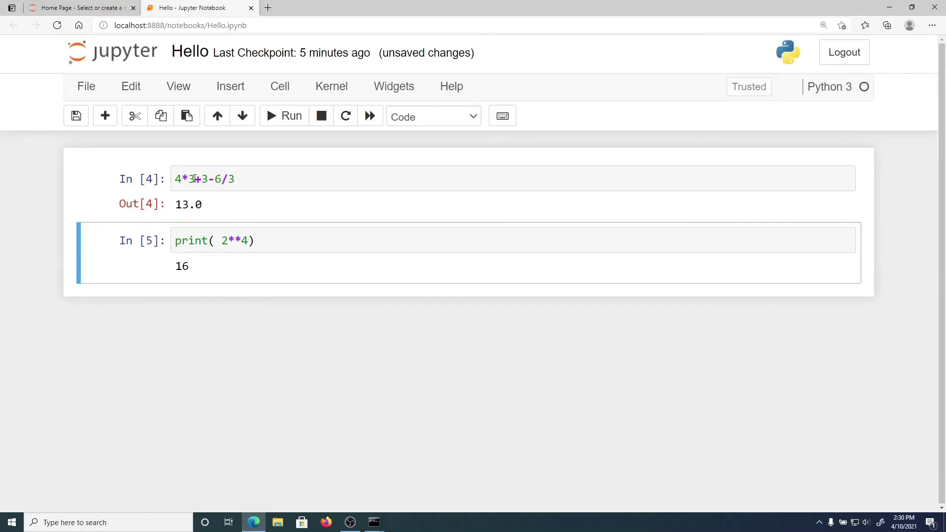
Replace the second cell's code with x=4*3+3-6/2 and run it in place
click(215, 241)
key(Delete)
key(End)
key(ctrl+a)
key(BackSpace)
text(x=)
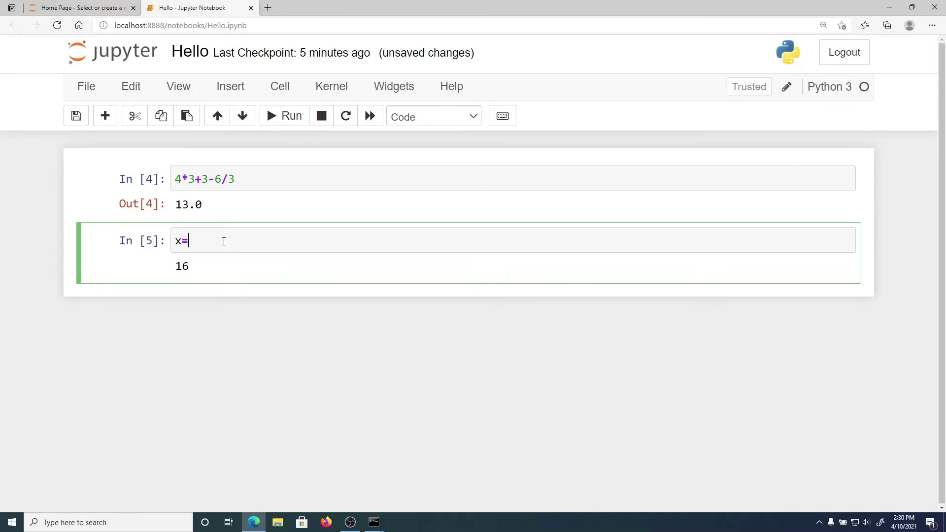
text(4*3+3+6/2)
key(ctrl+Return)
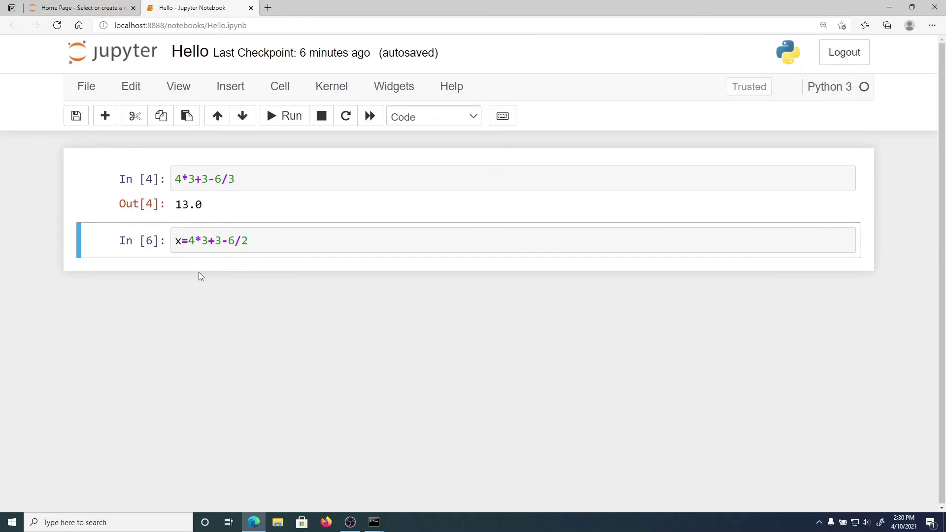
Look through the cell running and insertion commands, insert an empty cell below the x assignment, and delete it again
click(284, 93)
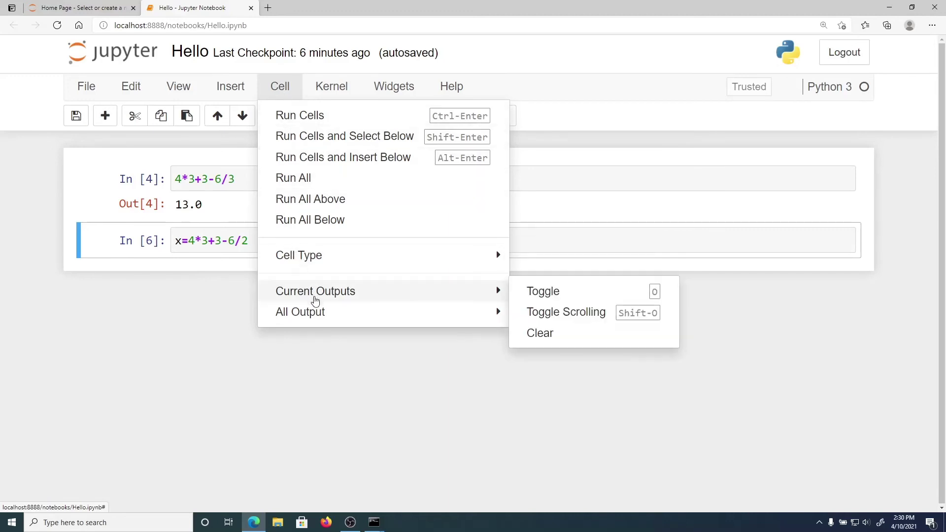
mouse_move(315, 265)
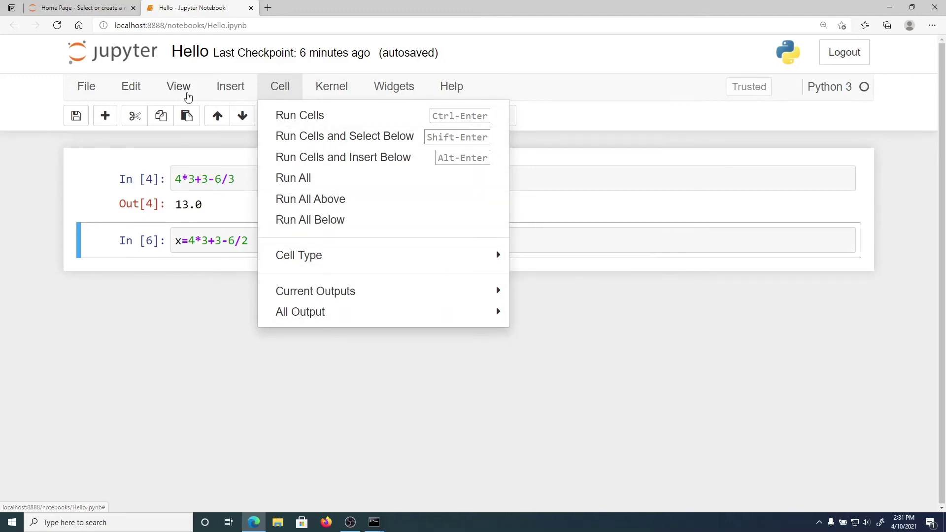
click(229, 85)
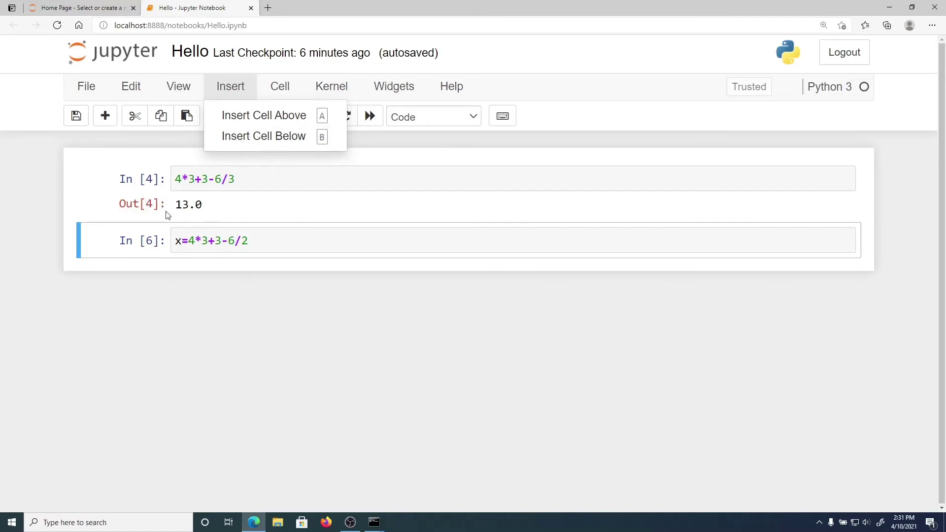
click(127, 238)
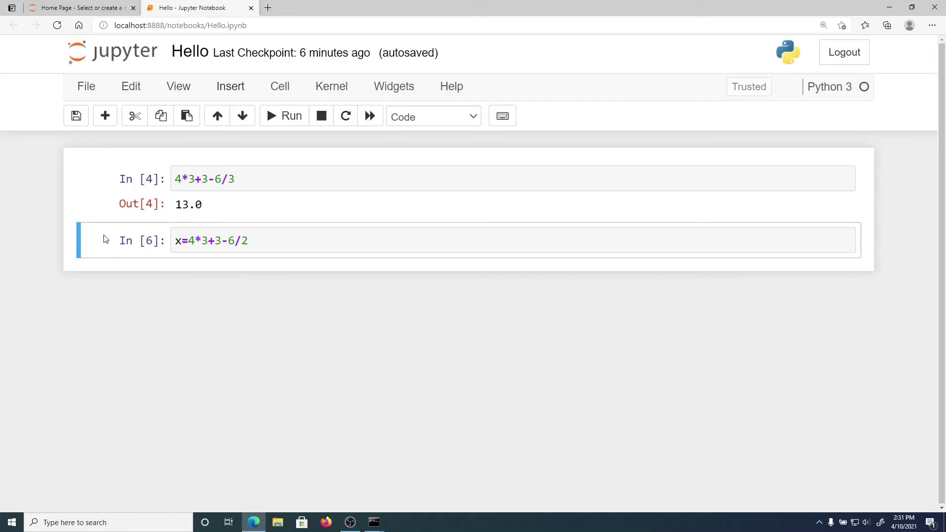
key(b)
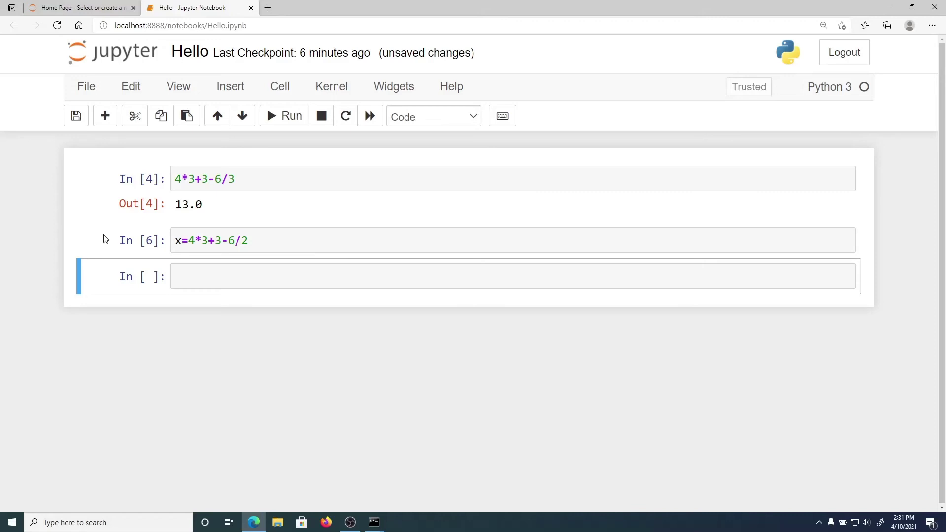
key(d)
key(d)
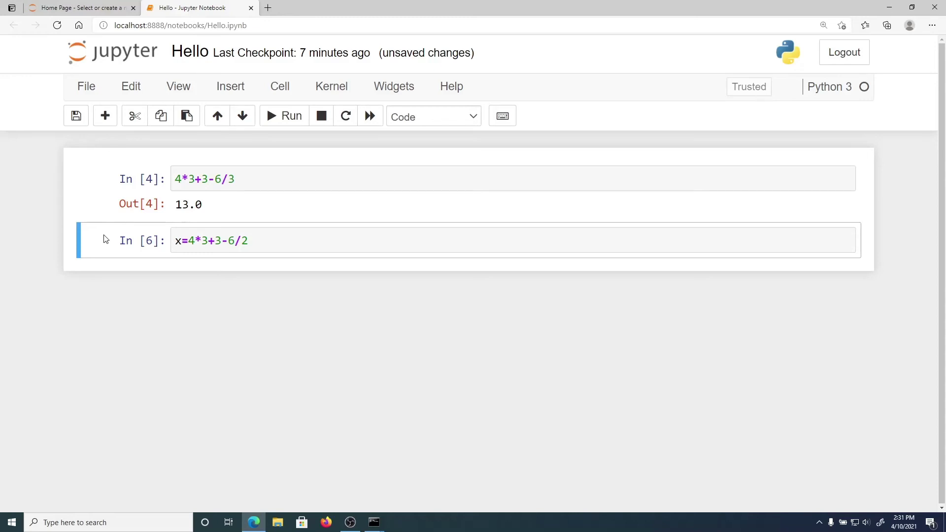
Insert an empty cell above the x assignment and delete it, and do the same with one below
key(a)
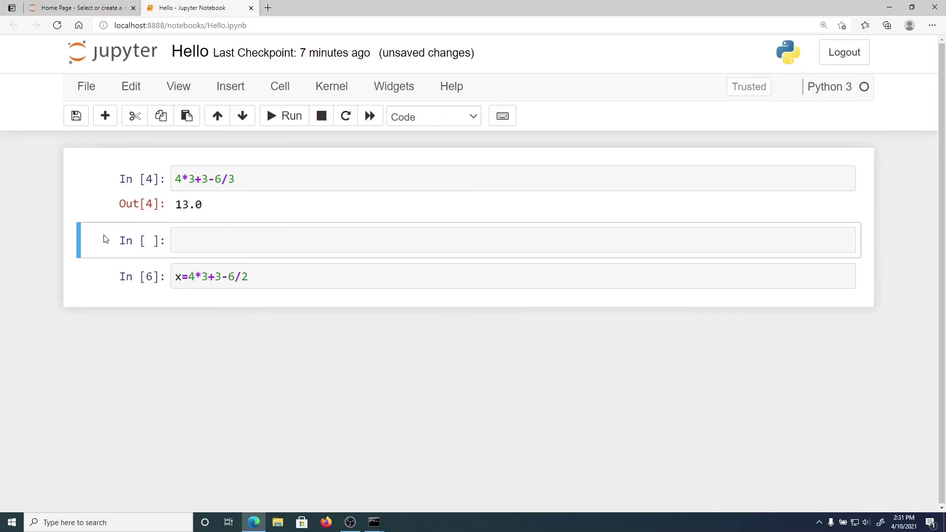
key(d)
key(d)
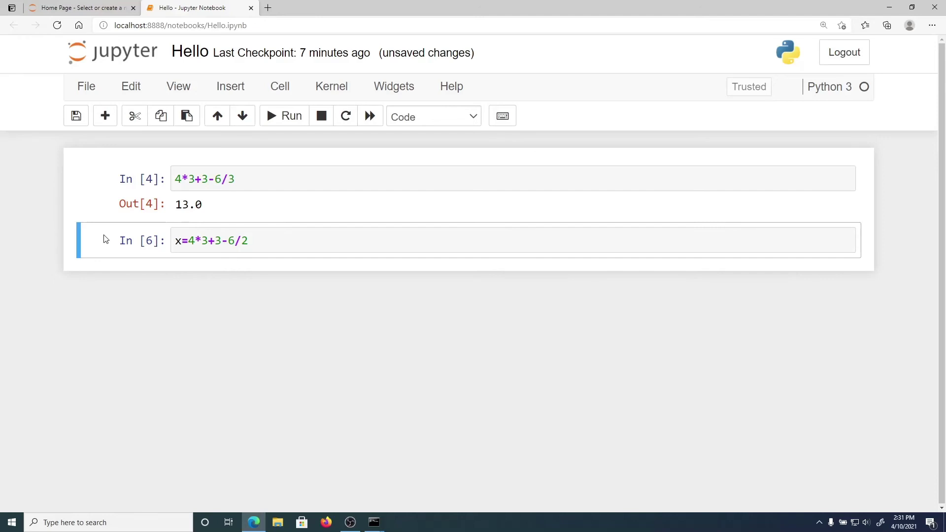
key(b)
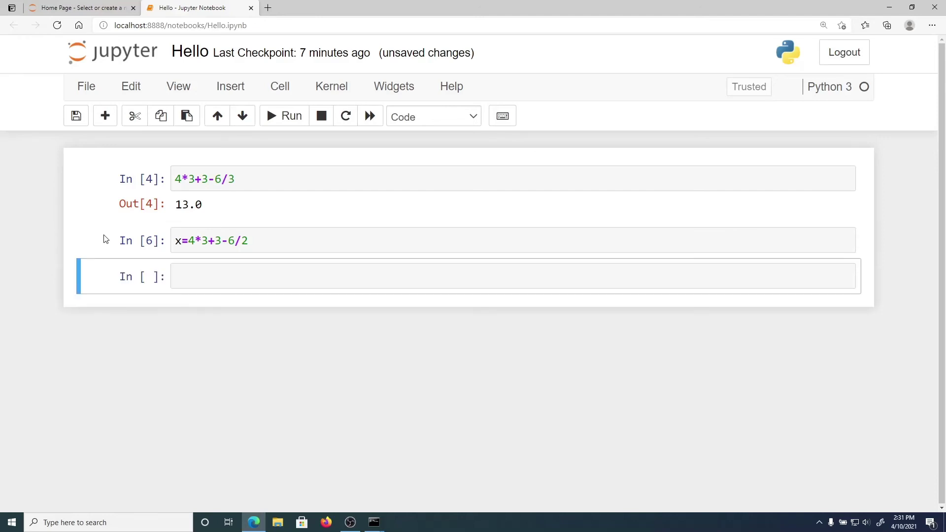
key(d)
key(d)
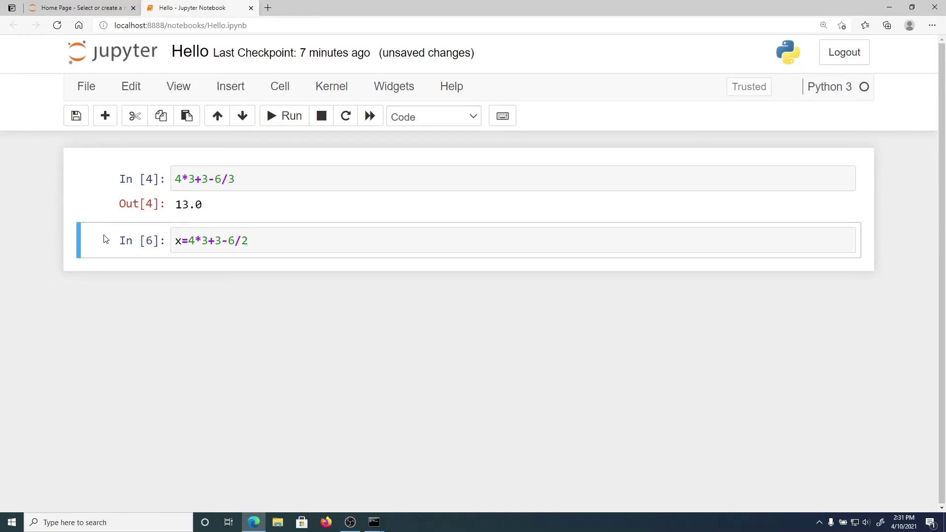
Insert a cell below the x assignment, enter x in it, and run it in place
key(b)
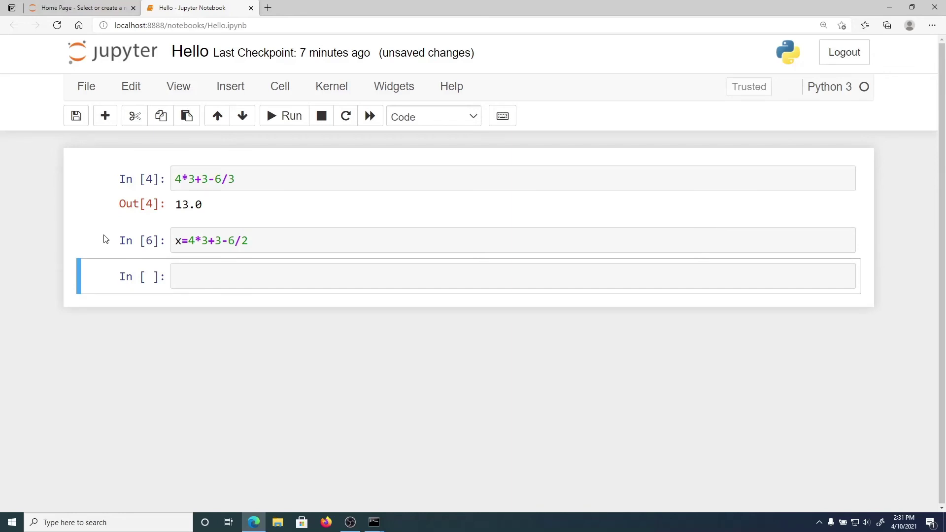
key(Return)
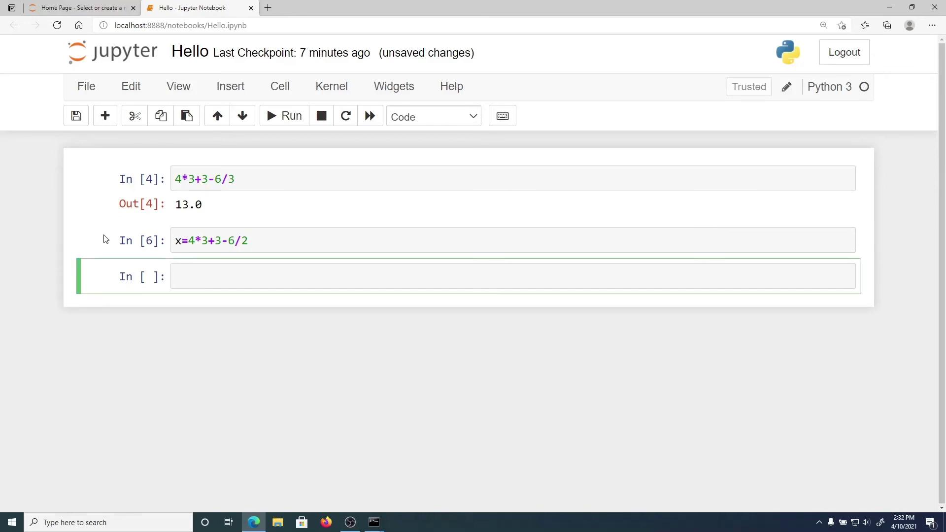
text(x)
key(ctrl+Return)
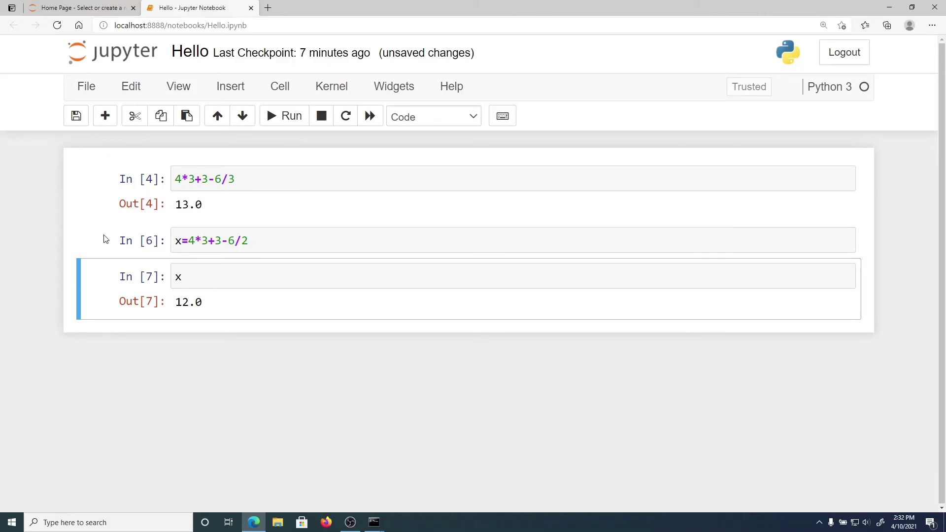
Extend the third cell's expression to x**x and run it in place
click(195, 278)
text(**x)
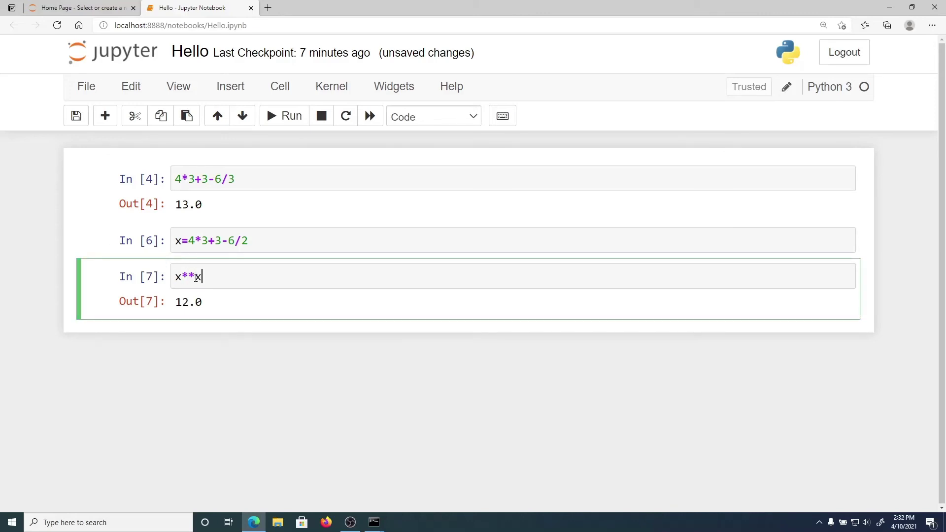
key(ctrl+Return)
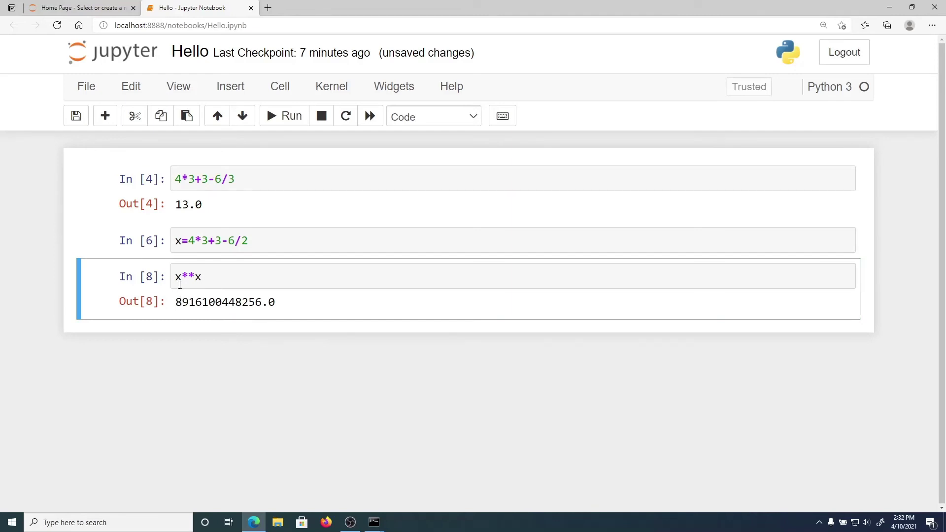
Replace the third cell's contents with import sympy and run it in place
click(204, 278)
key(ctrl+a)
key(BackSpace)
text(import)
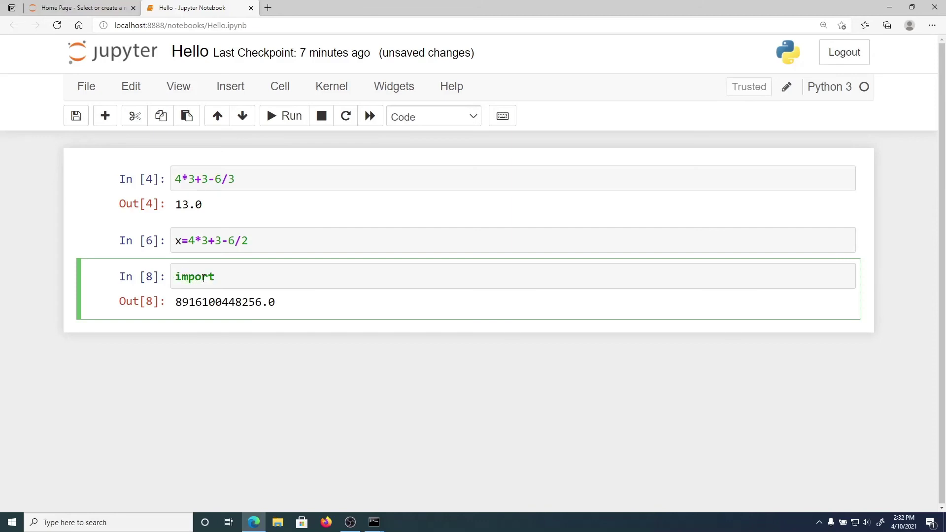
text( scipy)
key(BackSpace)
key(BackSpace)
key(BackSpace)
key(BackSpace)
text(ympy)
key(ctrl+Return)
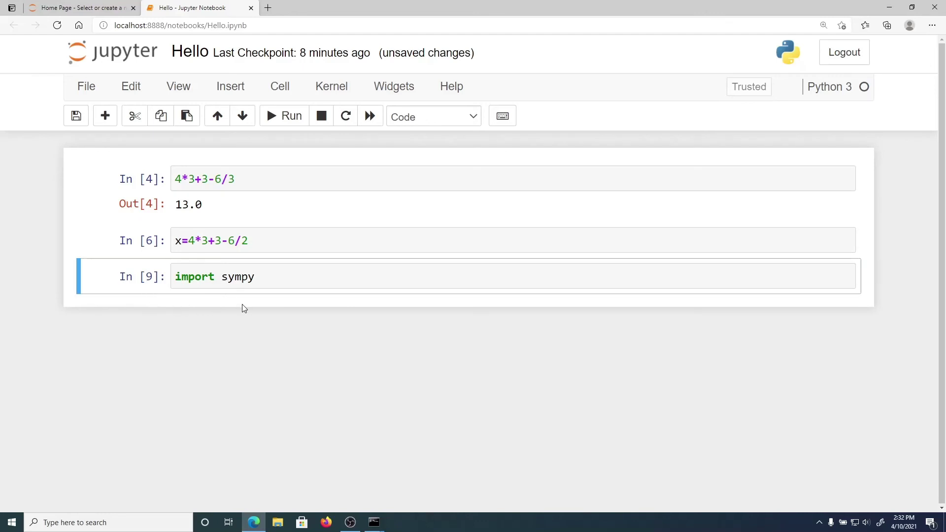
Change the module name in the import cell to the misspelled syy and run the cell
click(248, 277)
key(BackSpace)
key(BackSpace)
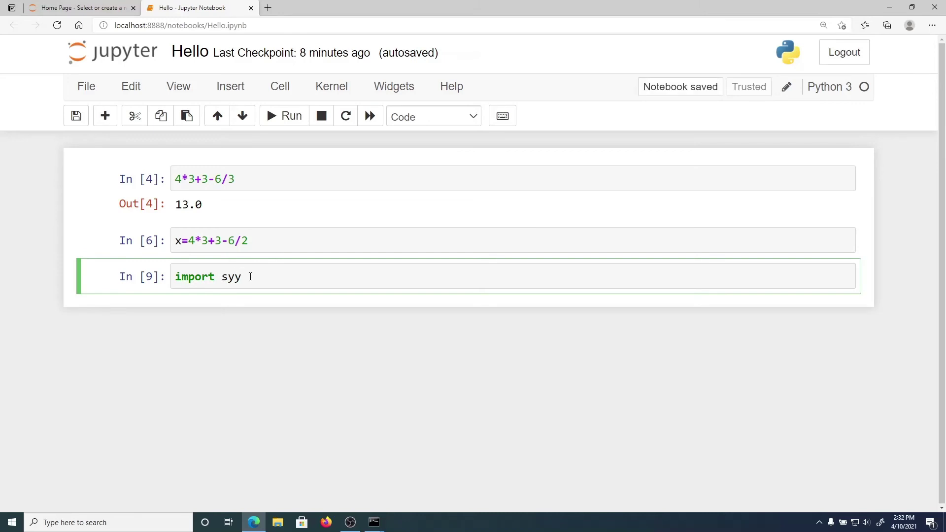
key(ctrl+Return)
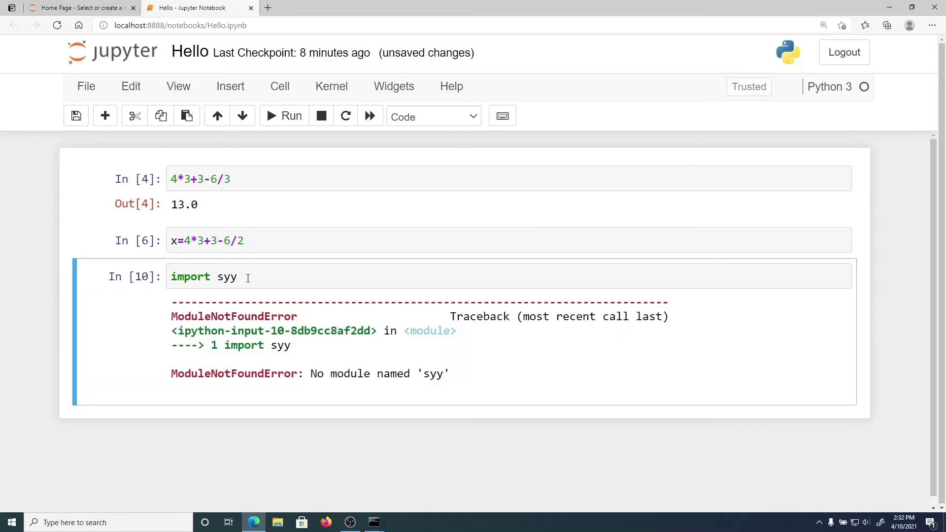
Correct the import statement back to import sympy and rerun the cell
click(251, 277)
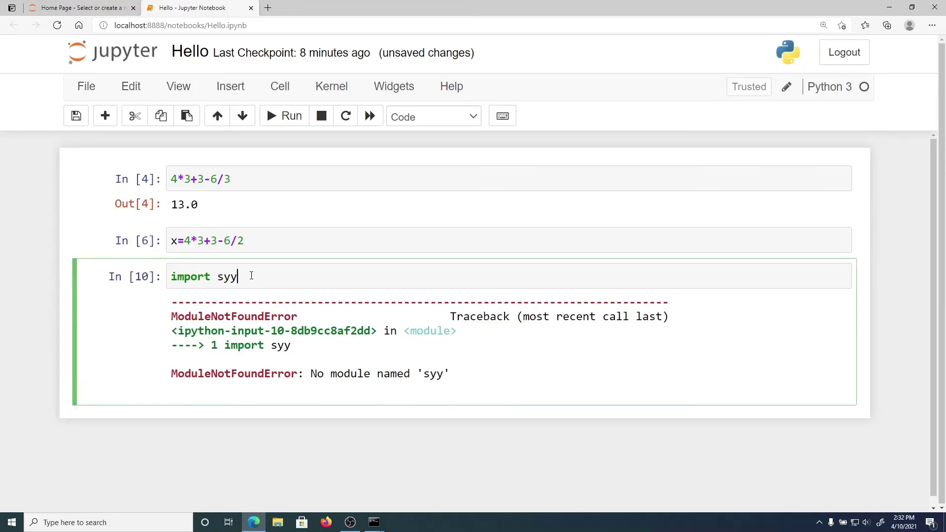
key(BackSpace)
key(BackSpace)
text(ympy)
key(ctrl+Return)
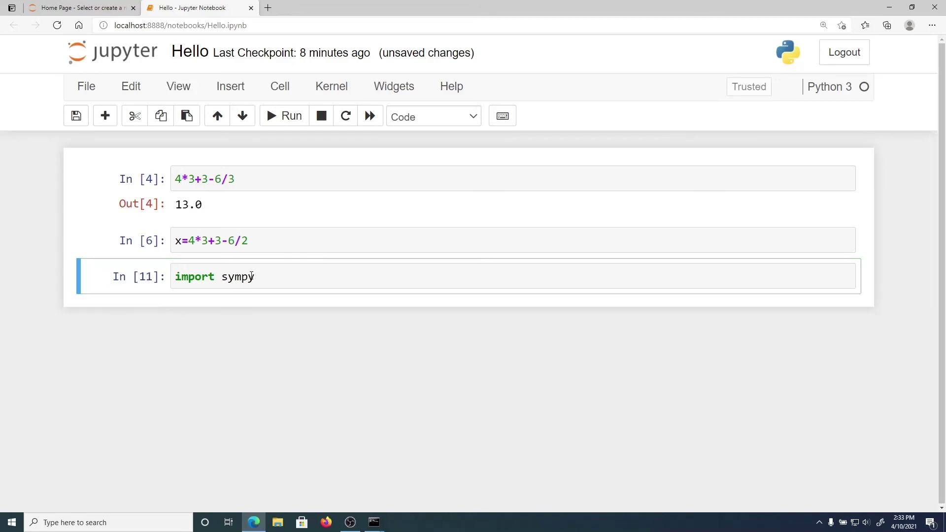
Insert a cell below the import, enter x=sympy.Symbol("x") in it, and run it in place
key(b)
key(Return)
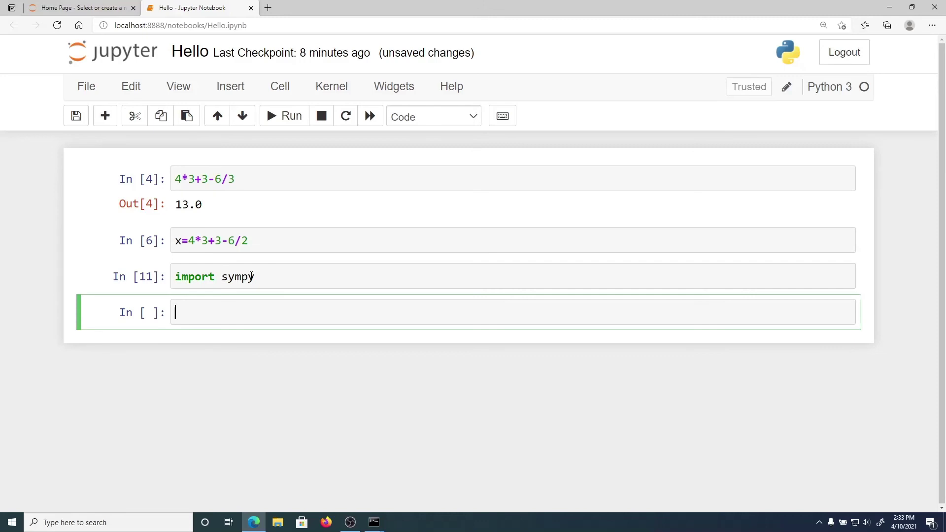
text(x)
key(BackSpace)
text(x=)
text(sympy)
text(.Symbol()
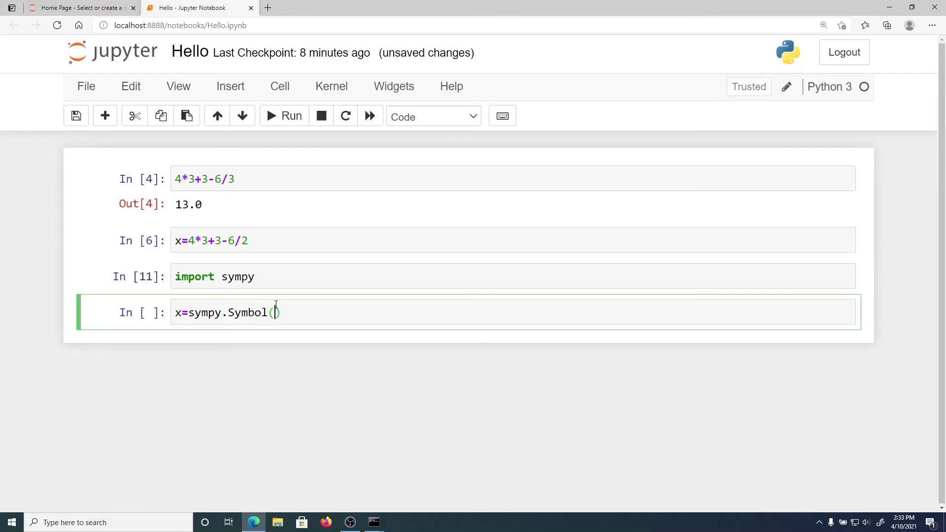
text("x"))
drag(281, 312, 288, 313)
double_click(176, 313)
click(306, 313)
key(ctrl+Return)
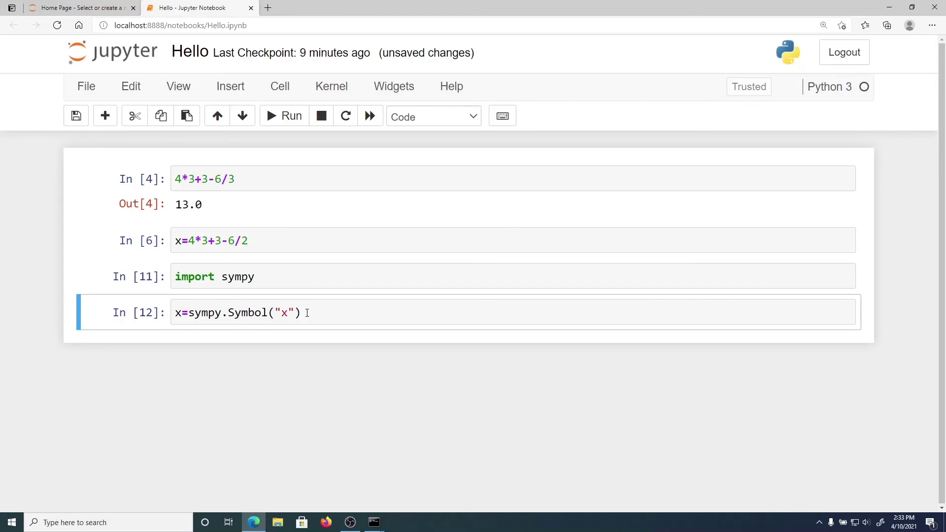
Rerun the symbol definition so a new cell follows, enter x**2 in that cell, and run it in place
click(331, 313)
key(shift+Return)
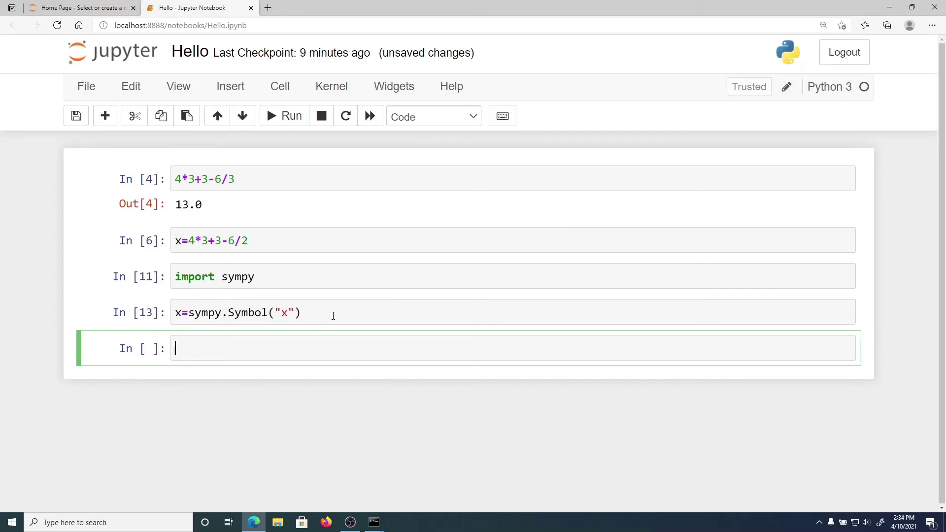
text(x**2)
key(ctrl+Return)
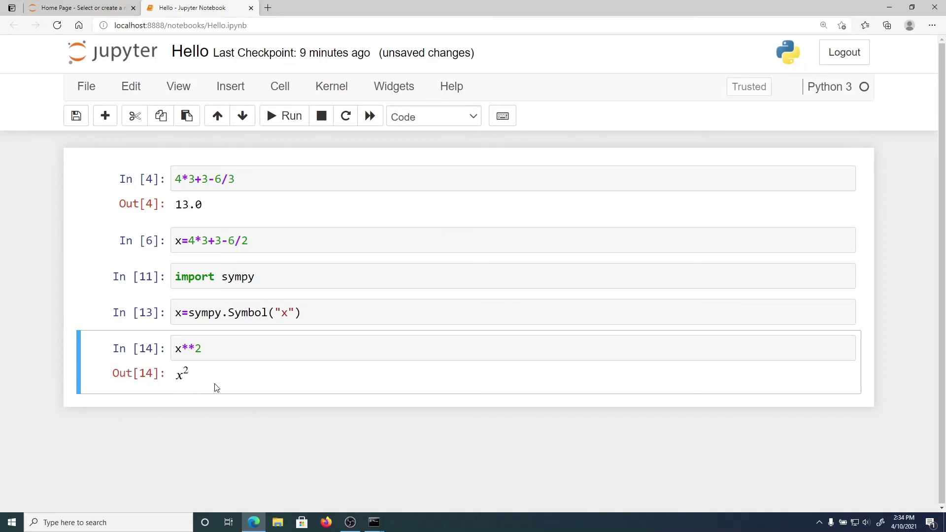
Rerun the x**2 cell to add a new one below, enter sympy.plot(x**2) there, run it, and view the plot
key(shift+Return)
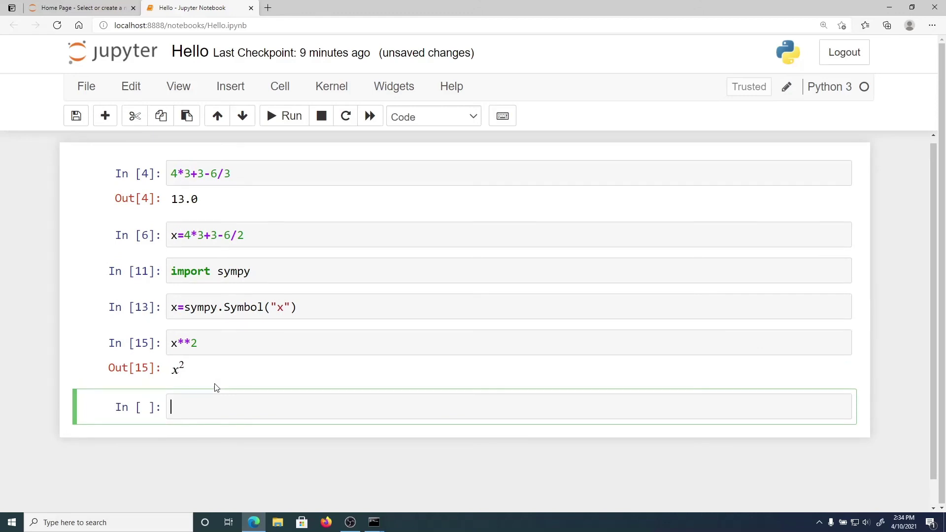
text(sympy.plot(x**2)
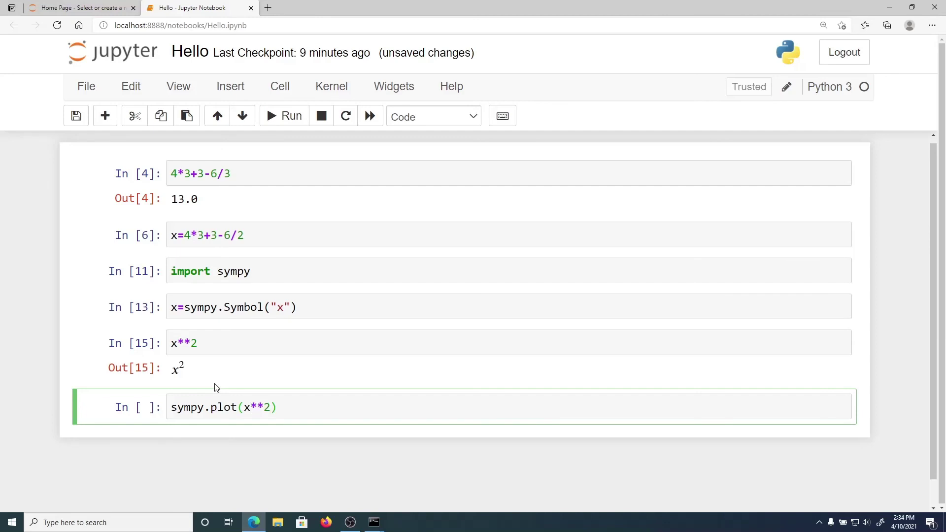
key(ctrl+Return)
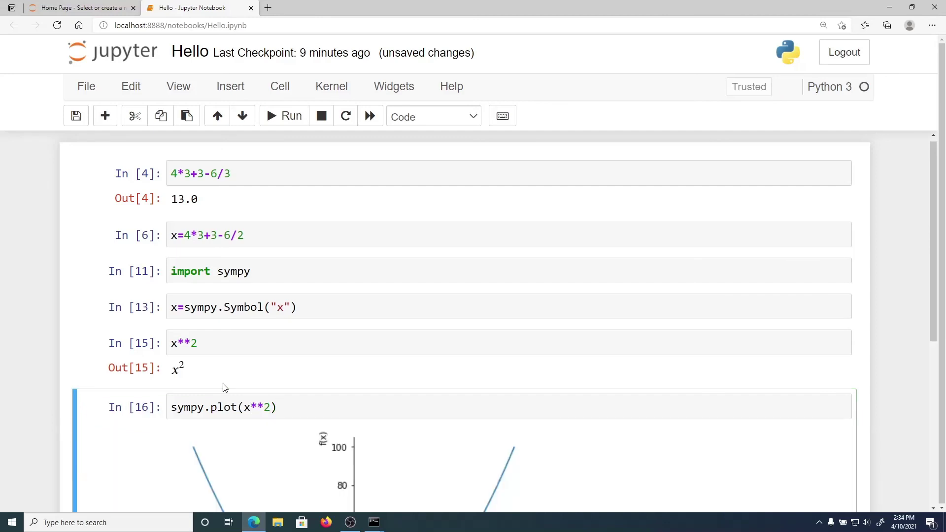
scroll(304, 409, down, 6)
scroll(312, 386, up, 4)
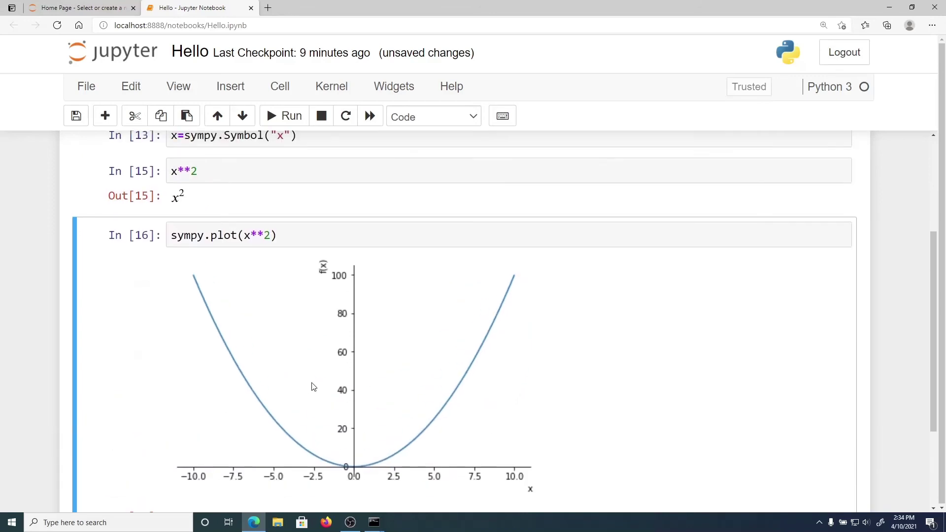
Rerun the plot cell so an empty cell is added below, and place the cursor back in the plot command
click(309, 297)
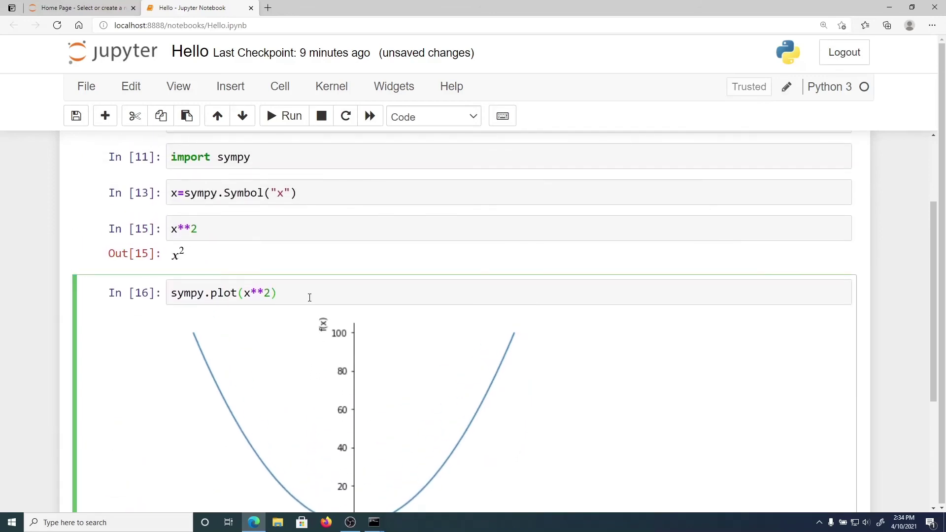
key(shift+Return)
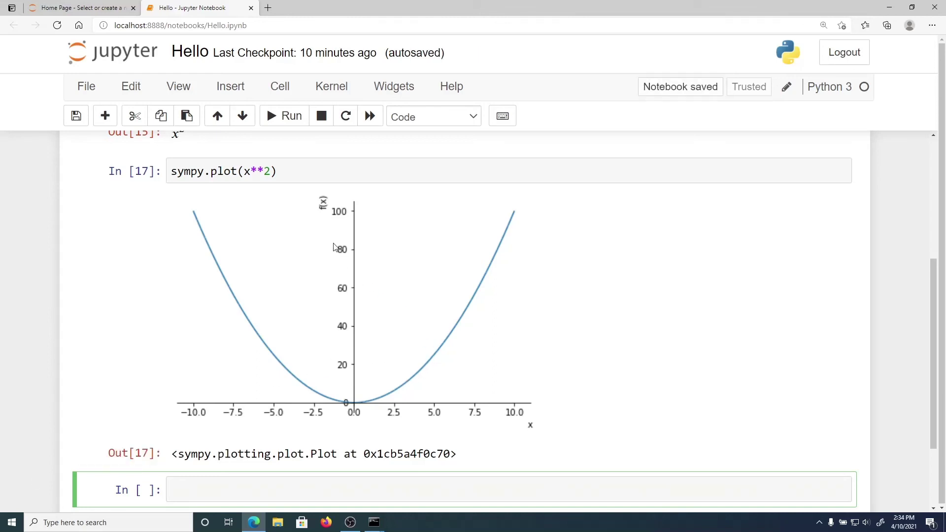
click(323, 172)
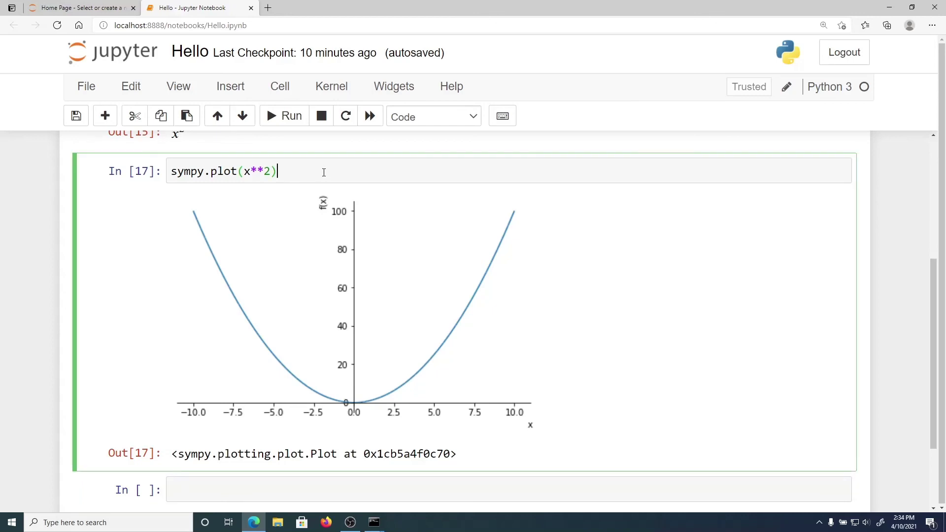
Enter y=sympy.sin(x)/x in the empty cell below the parabola plot, run it, and rerun it so a new cell follows
scroll(316, 220, down, 2)
click(236, 377)
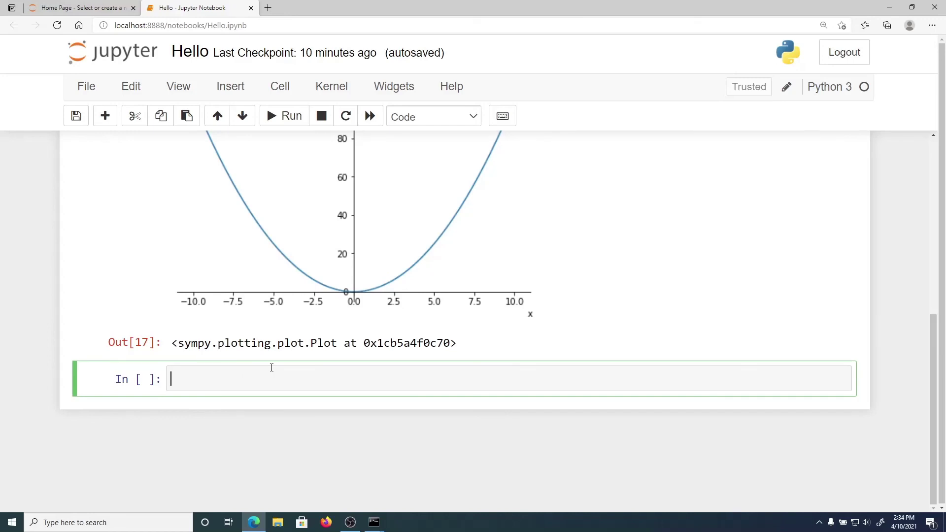
text(t)
key(BackSpace)
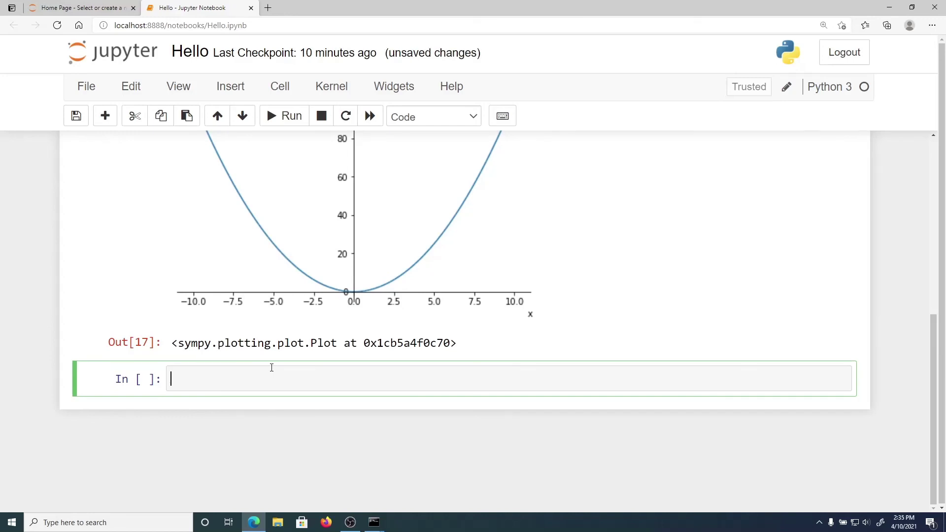
text(y=sympy.sin(x)/x)
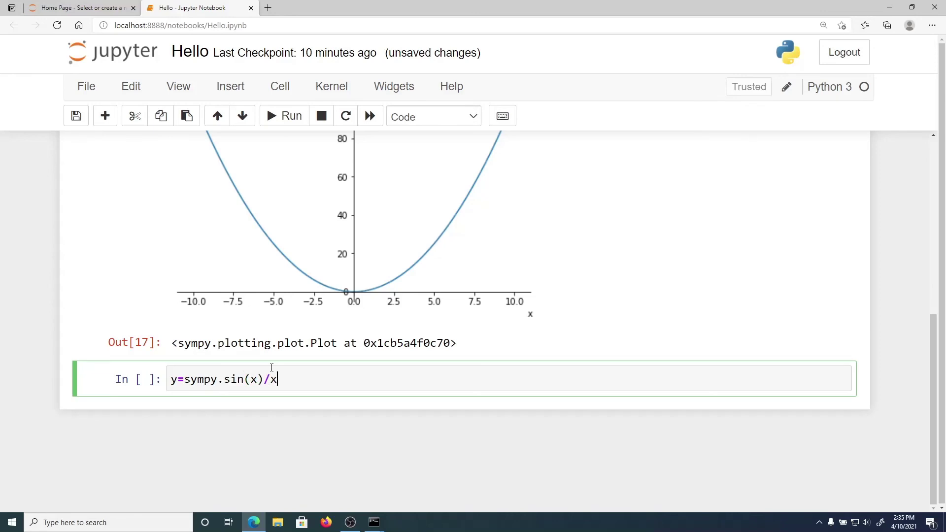
key(ctrl+Return)
click(284, 383)
key(shift+Return)
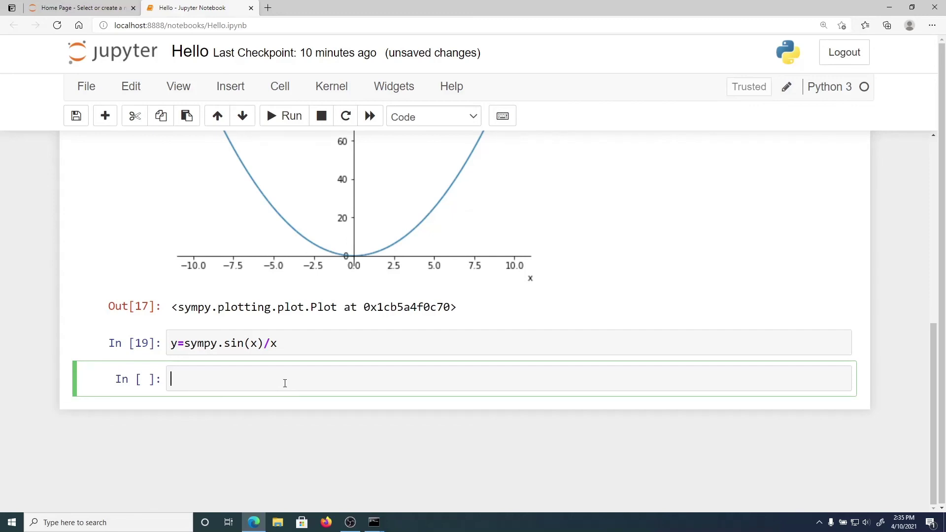
Enter sympy.plot(y) in the new cell, run it in place, and view the resulting plot
text(sympy.plot(y))
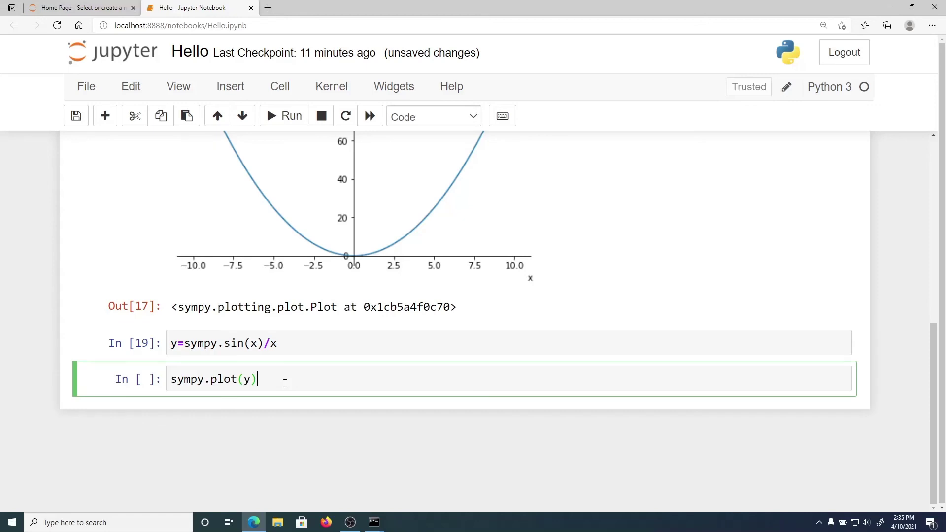
key(ctrl+Return)
scroll(401, 351, down, 5)
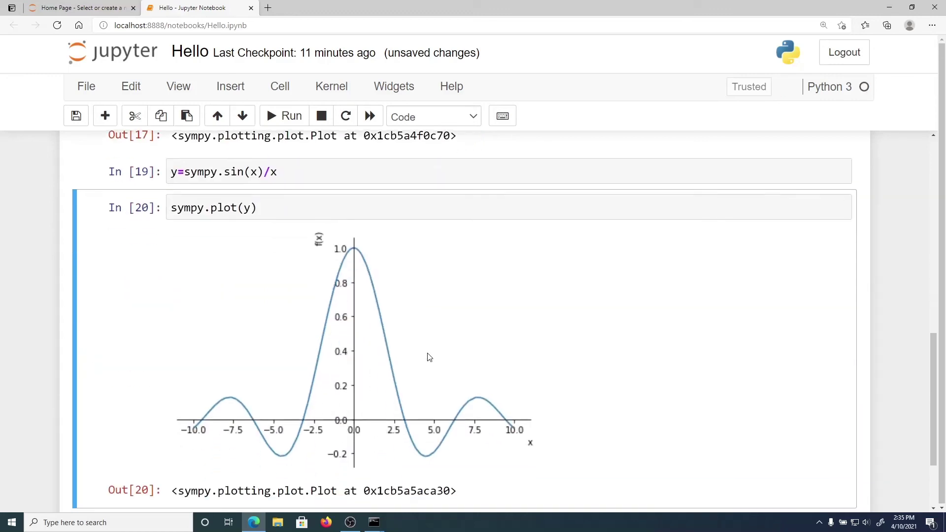
scroll(380, 367, up, 1)
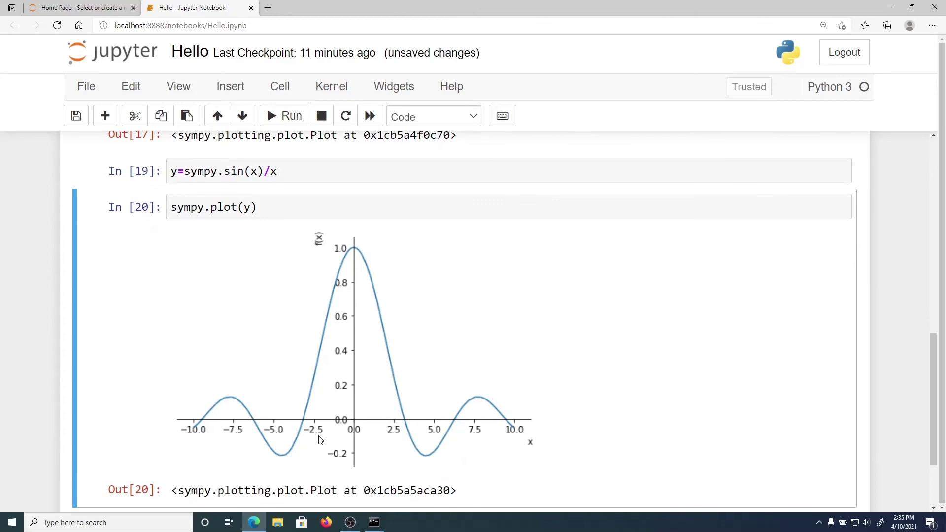
scroll(345, 382, down, 1)
scroll(338, 372, up, 1)
scroll(330, 290, down, 1)
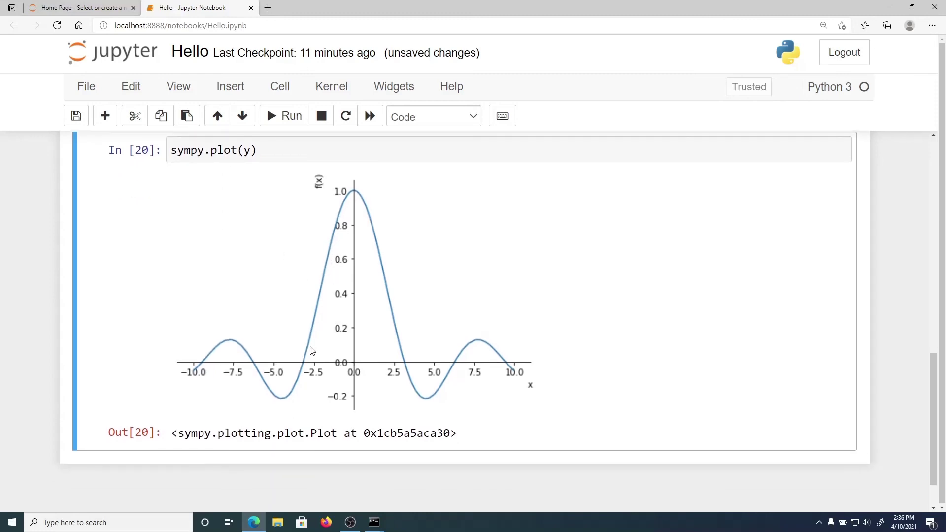
Insert a cell below the sin(x)/x plot, enter sympy.integrate(x**2,x), run it, and view the output
key(b)
click(255, 479)
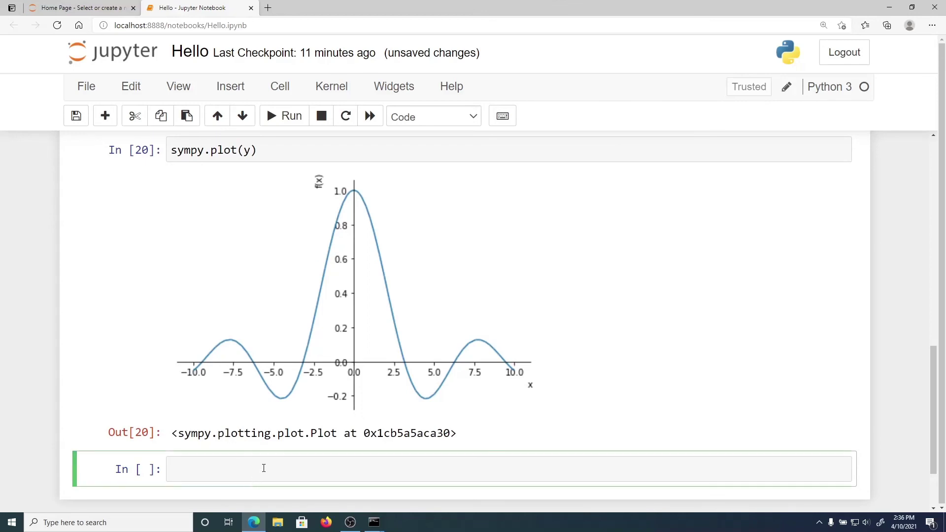
text(sym)
text(py.integrate)
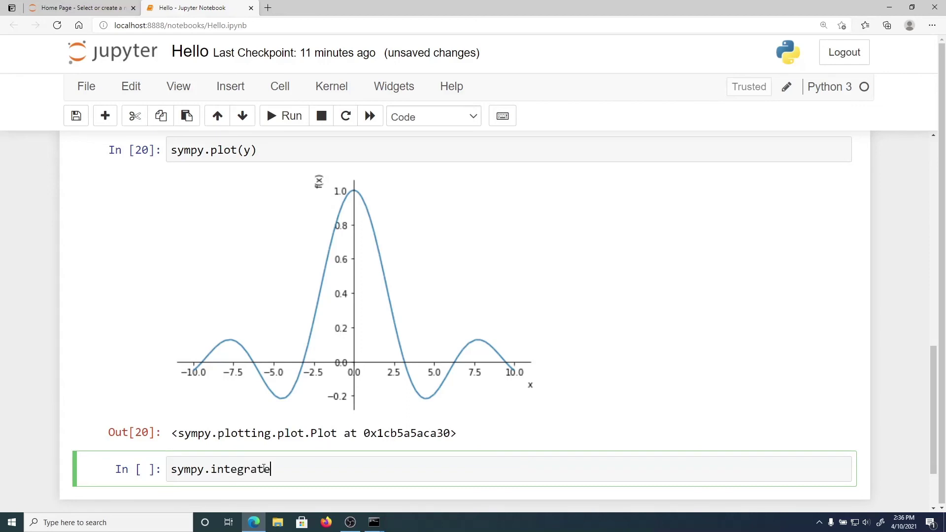
text((x**2,x))
key(shift+Return)
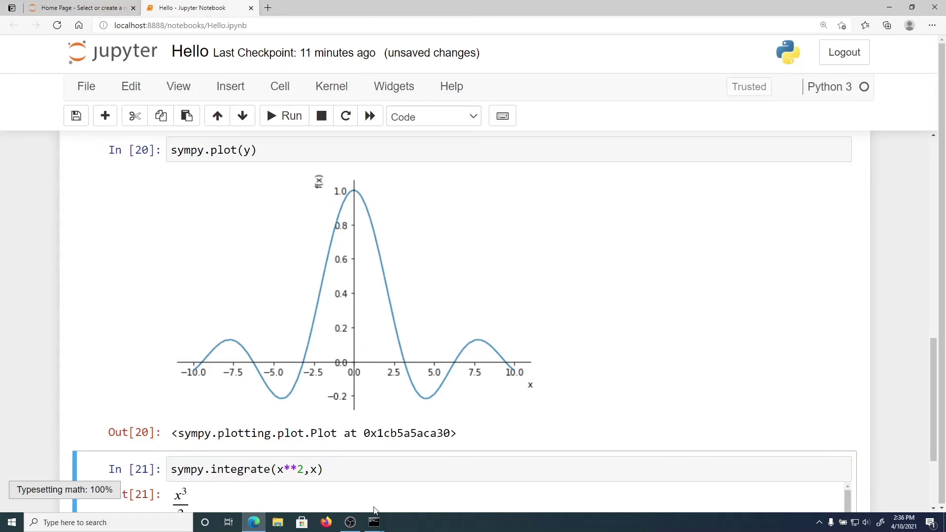
scroll(363, 452, down, 3)
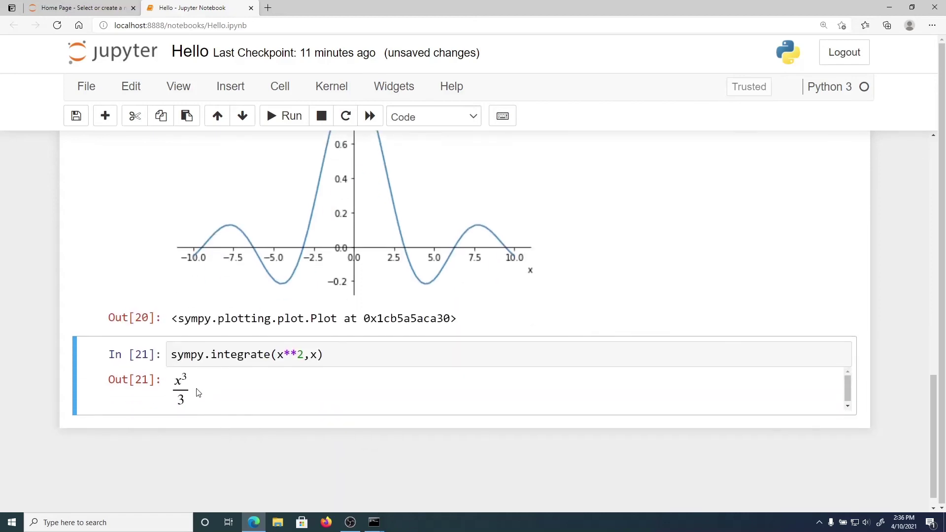
Turn the integral's second argument into an opened list containing x and the lower limit 0
click(316, 355)
key(Left)
text([)
key(Right)
text(,)
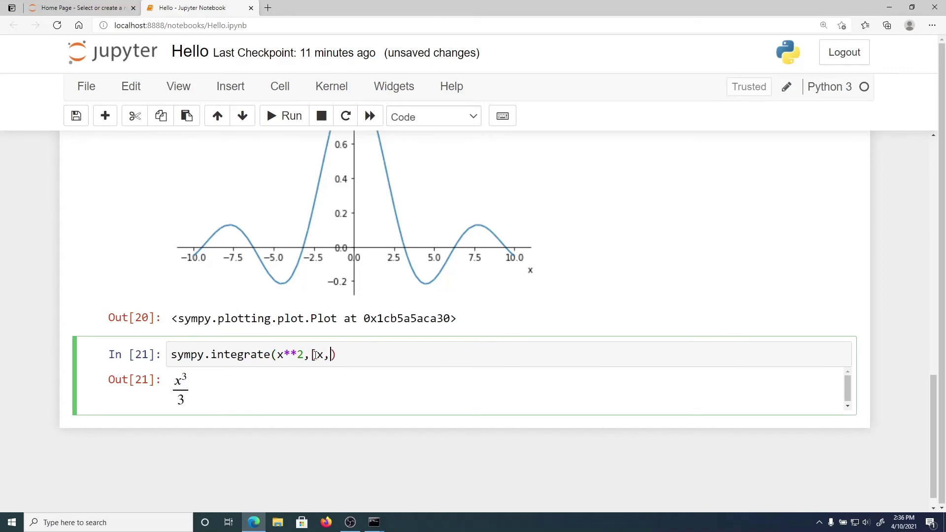
text(0,)
text(x)
text(**2)
key(Left)
key(BackSpace)
key(BackSpace)
text(**)
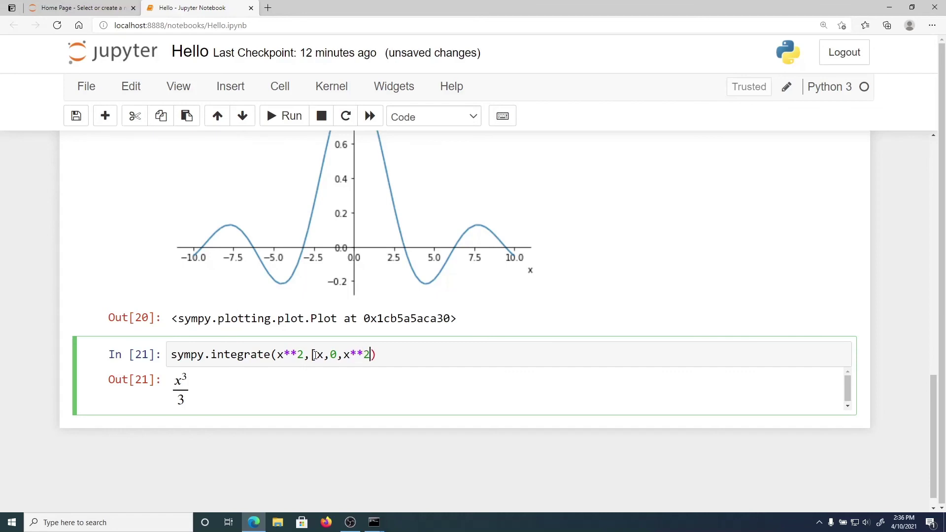
key(Delete)
key(BackSpace)
key(BackSpace)
key(BackSpace)
Enter 1 as the upper limit, close the list to give [x,0,1], and run the integral in place
text(1])
key(End)
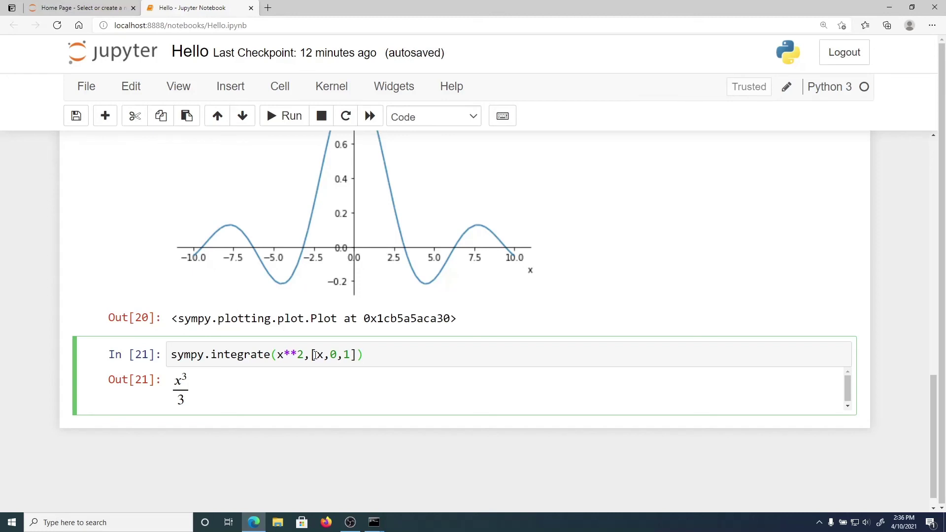
key(ctrl+Return)
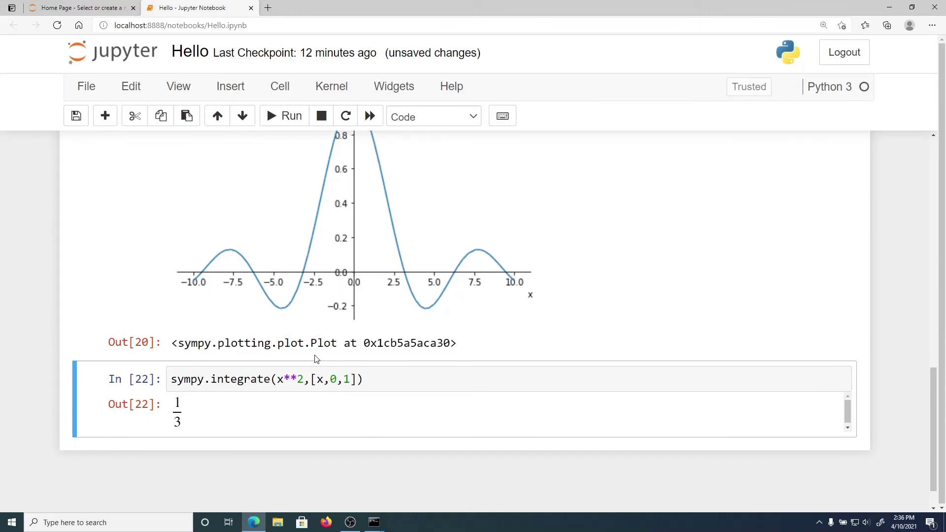
Change the upper limit of the definite integral to x**2
click(376, 384)
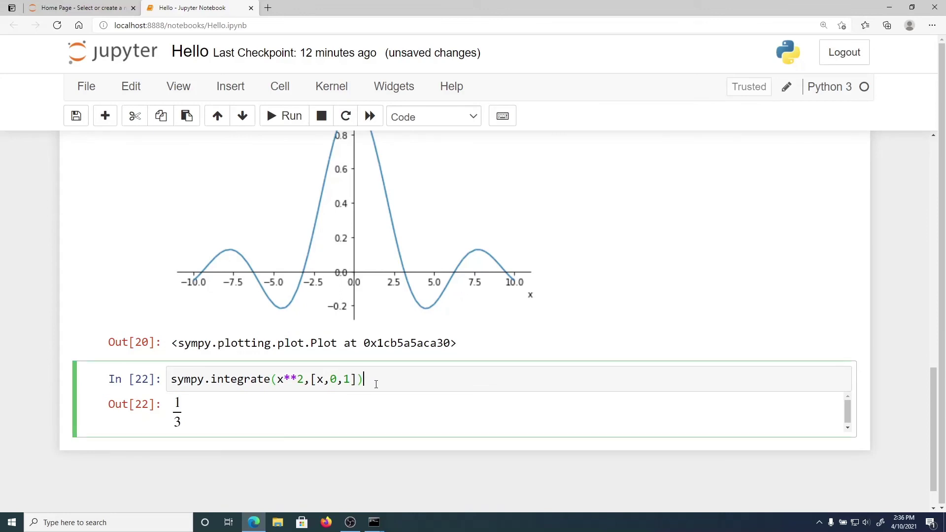
drag(374, 383, 101, 383)
click(370, 382)
key(Left)
key(Left)
key(BackSpace)
text(x**2)
Assign the integral expression to the variable z and run the cell in place
key(End)
text(y=)
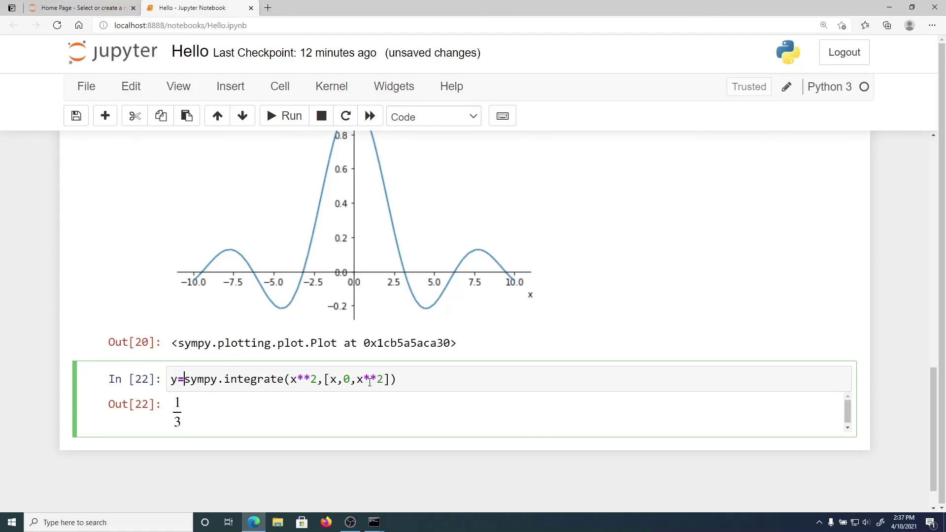
key(BackSpace)
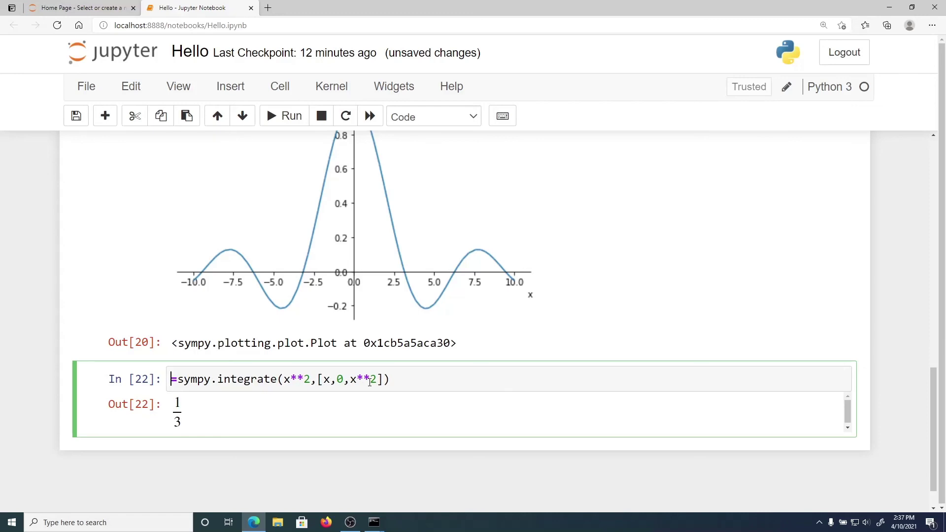
text(z)
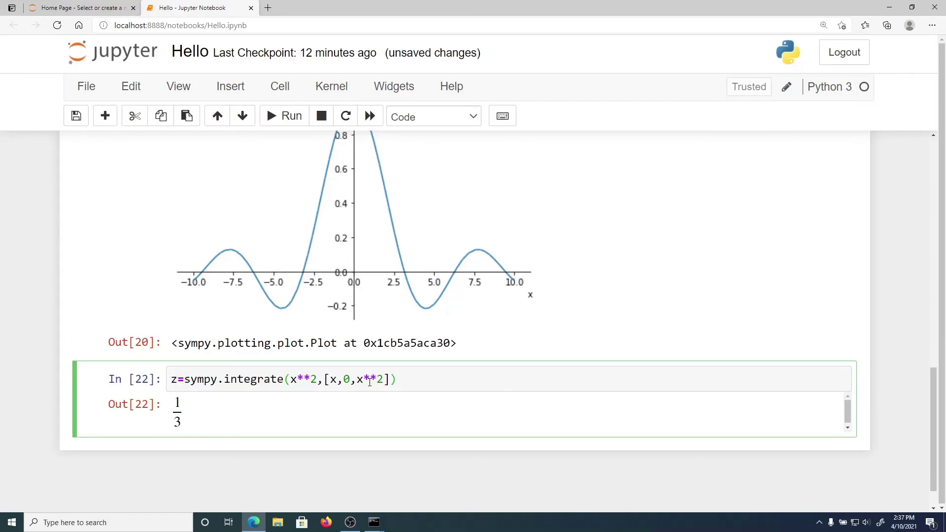
key(ctrl+Return)
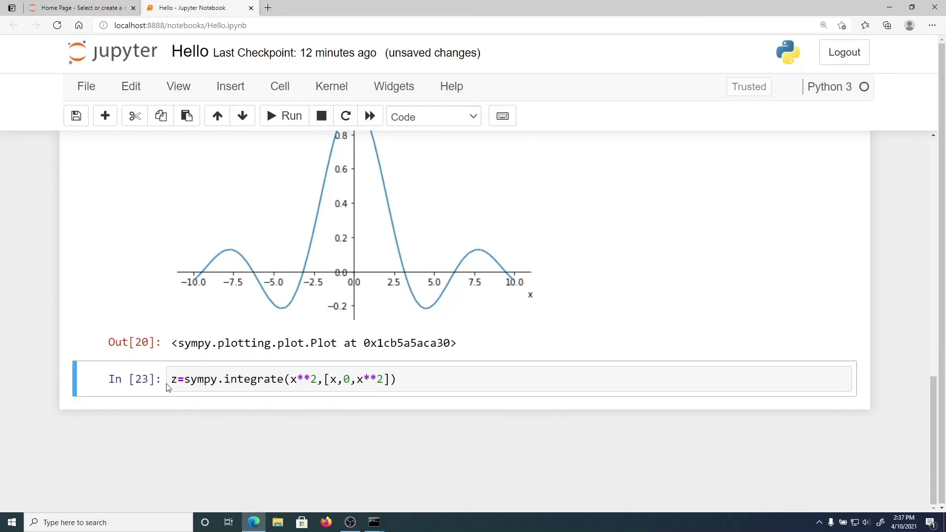
Add a second line print(z) below the integral assignment and run the cell in place
click(401, 379)
key(Return)
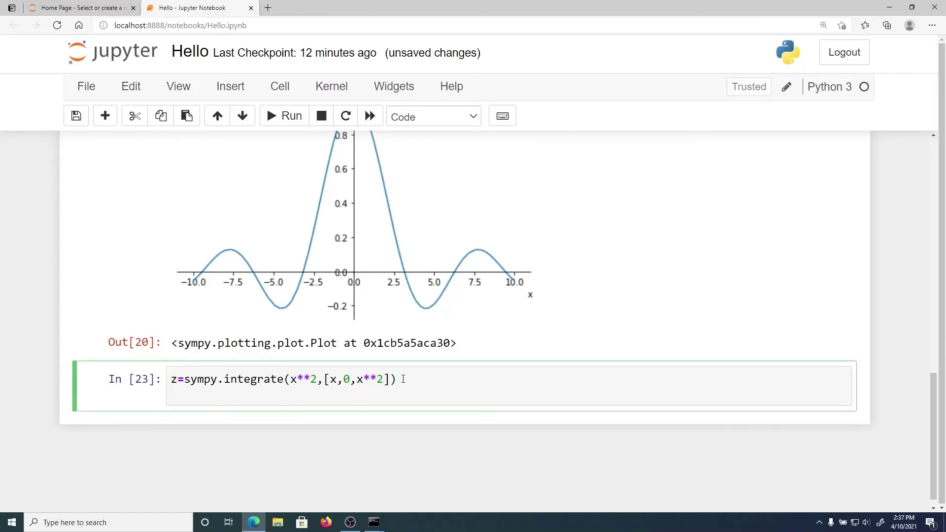
text(print(z))
key(ctrl+Return)
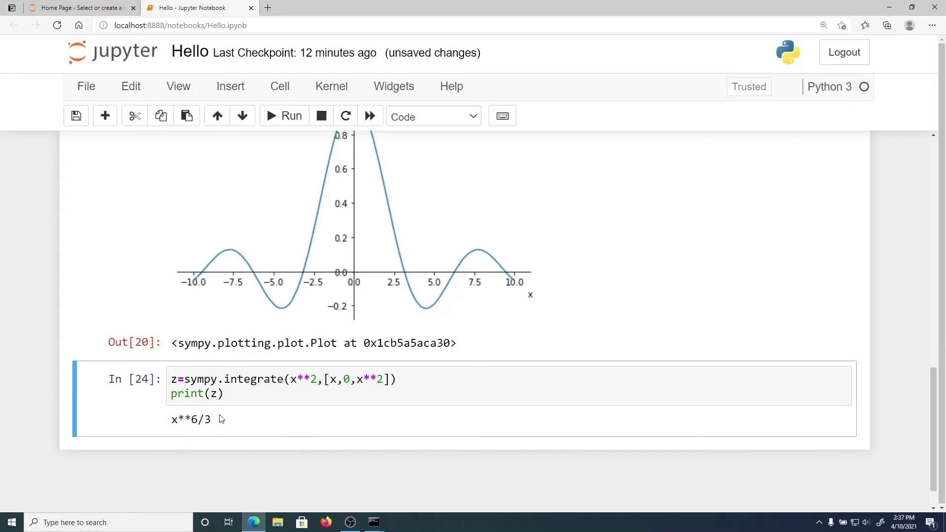
Reduce the print(z) line to just z and run the cell in place
click(235, 397)
key(Left)
key(Left)
key(Left)
key(shift+Home)
key(BackSpace)
key(End)
key(BackSpace)
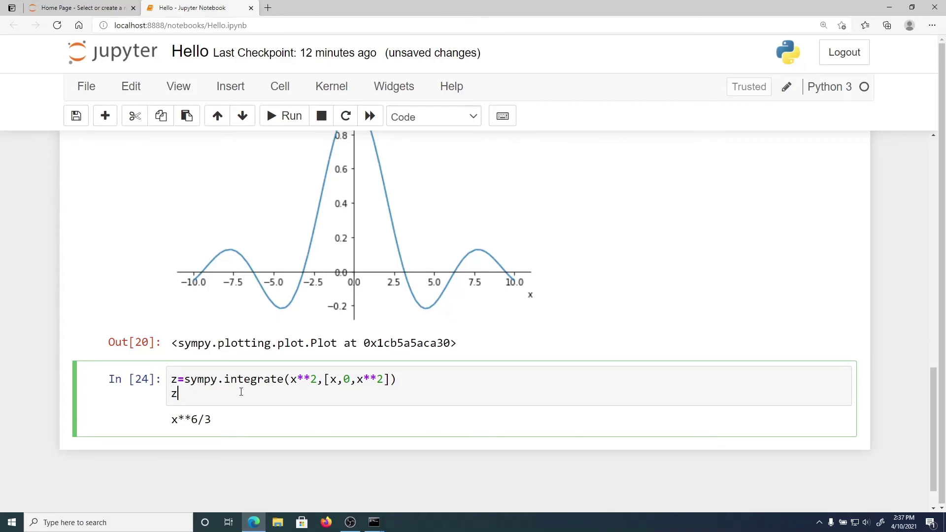
key(ctrl+Return)
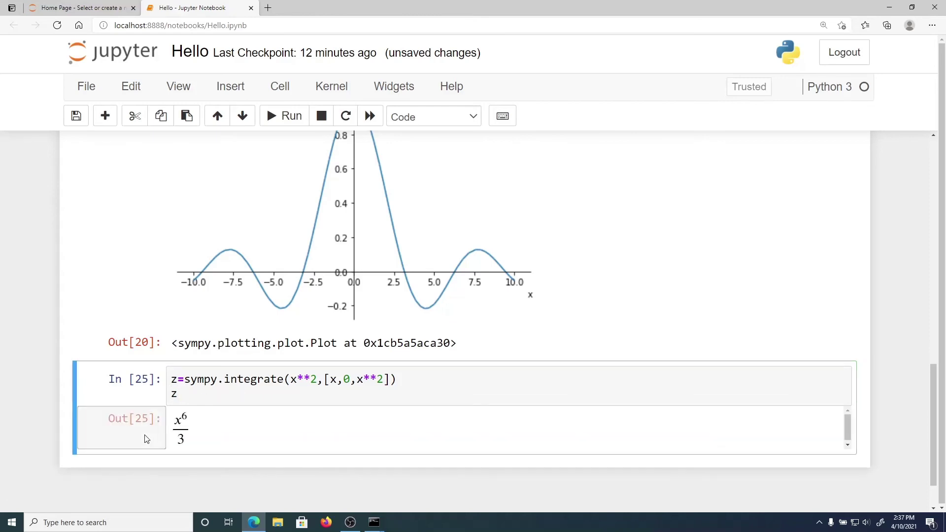
Replace the z line with display(z) and run the cell in place
click(185, 395)
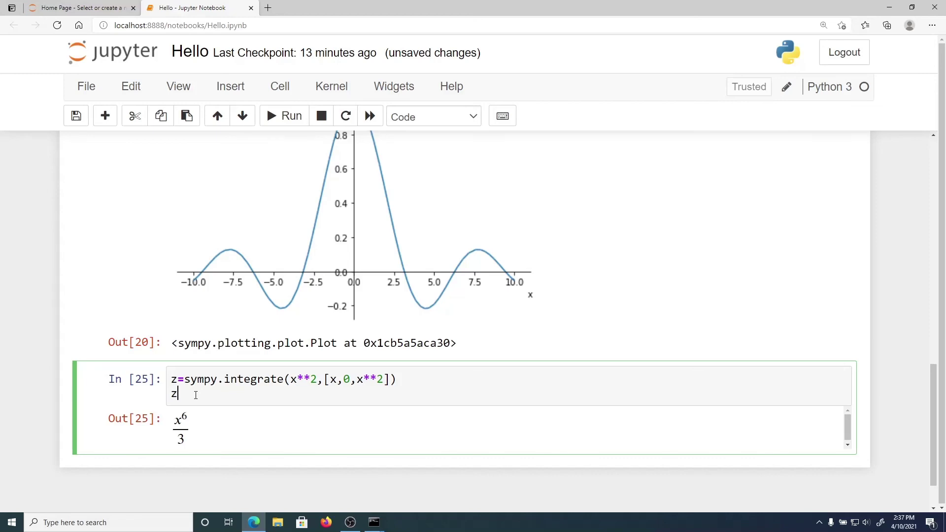
key(BackSpace)
text(display(z)
key(ctrl+Return)
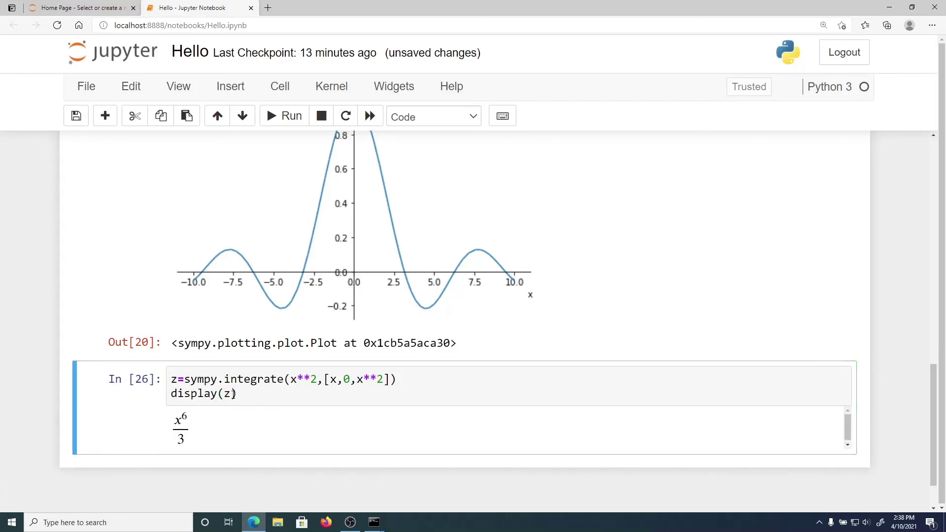
Insert an empty cell below the display(z) cell and leave it selected in command mode
click(231, 393)
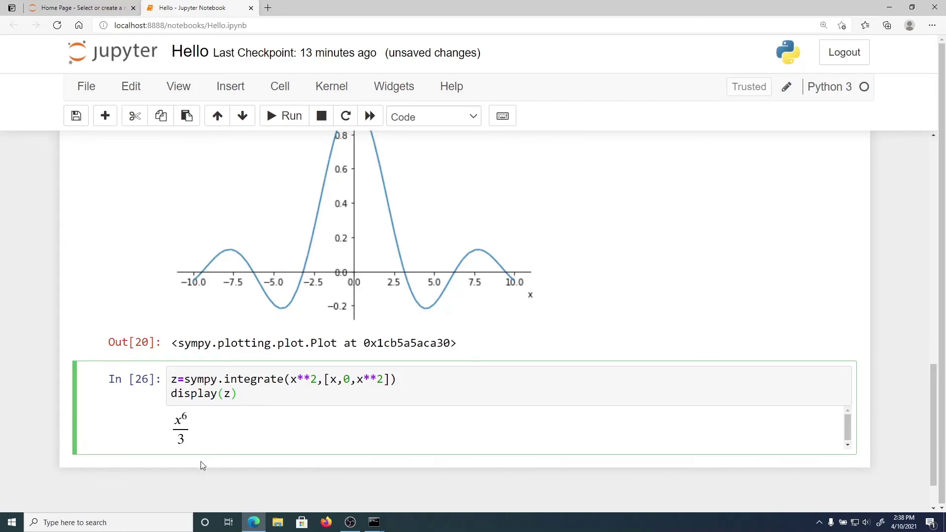
key(Escape)
key(b)
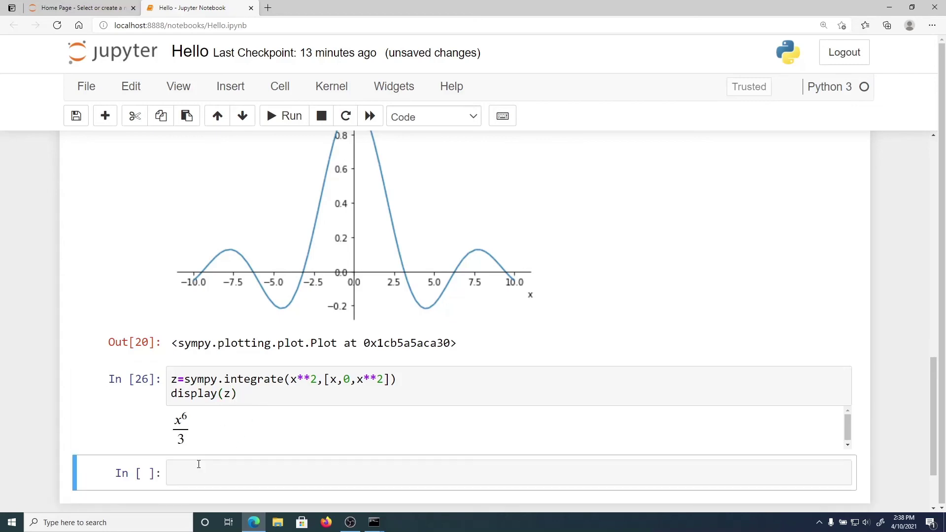
click(200, 465)
key(Escape)
click(87, 88)
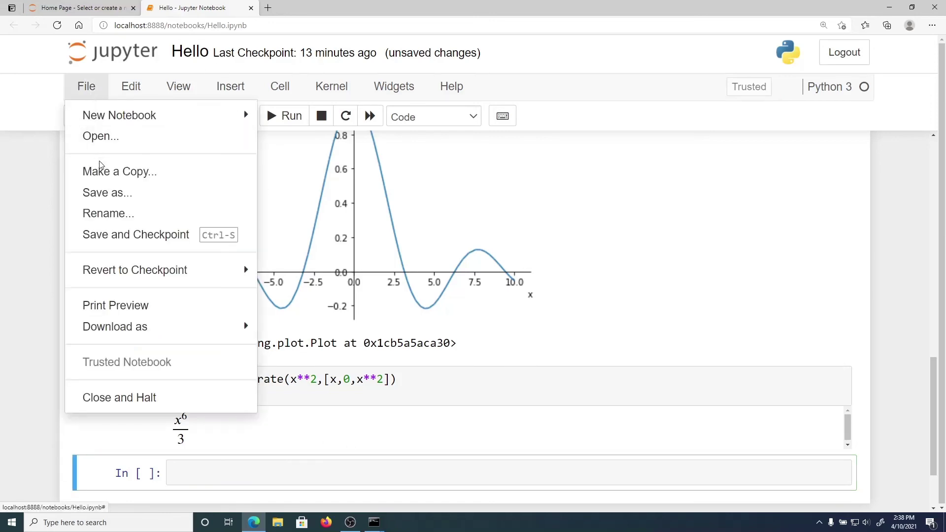
click(107, 194)
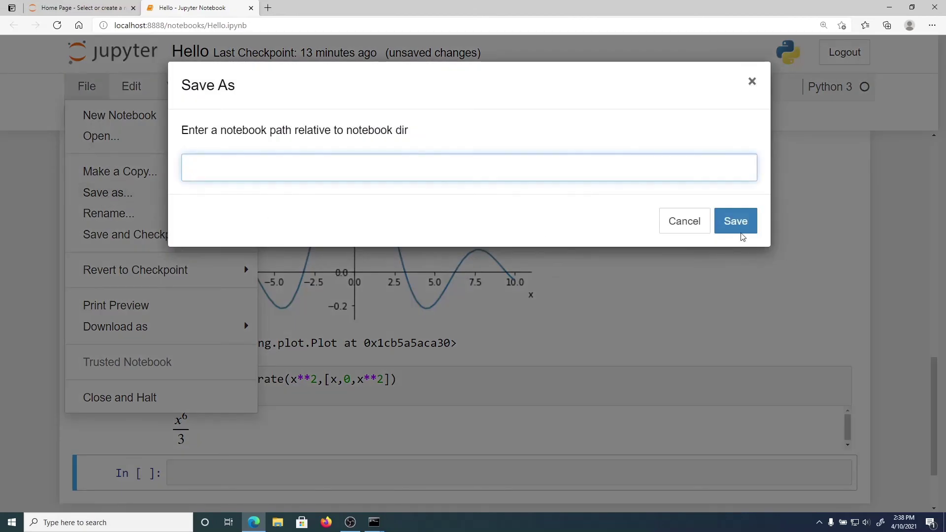
click(700, 224)
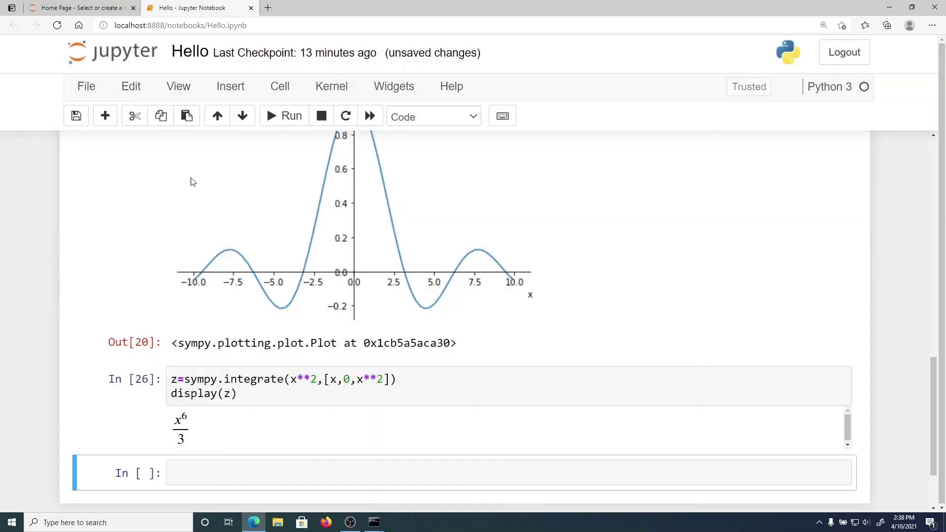
Save the Hello notebook with a checkpoint and log out of Jupyter
click(89, 90)
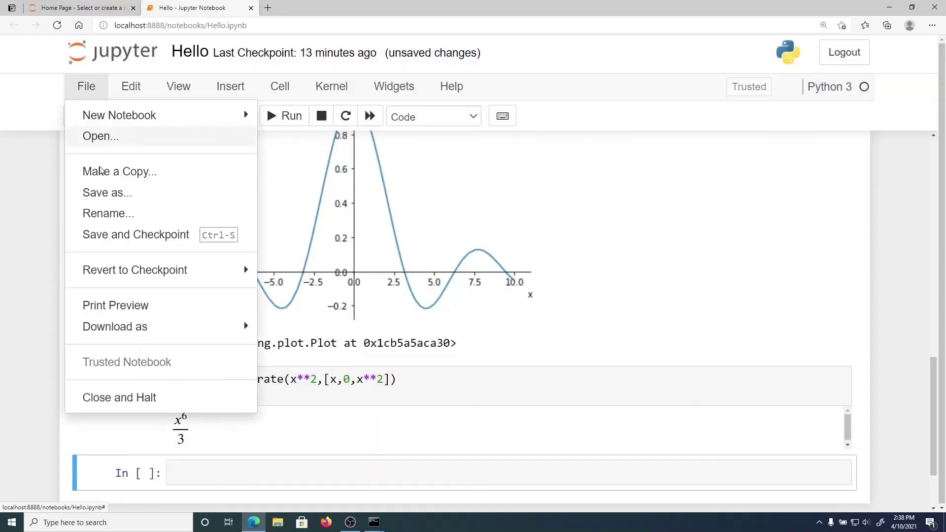
click(123, 242)
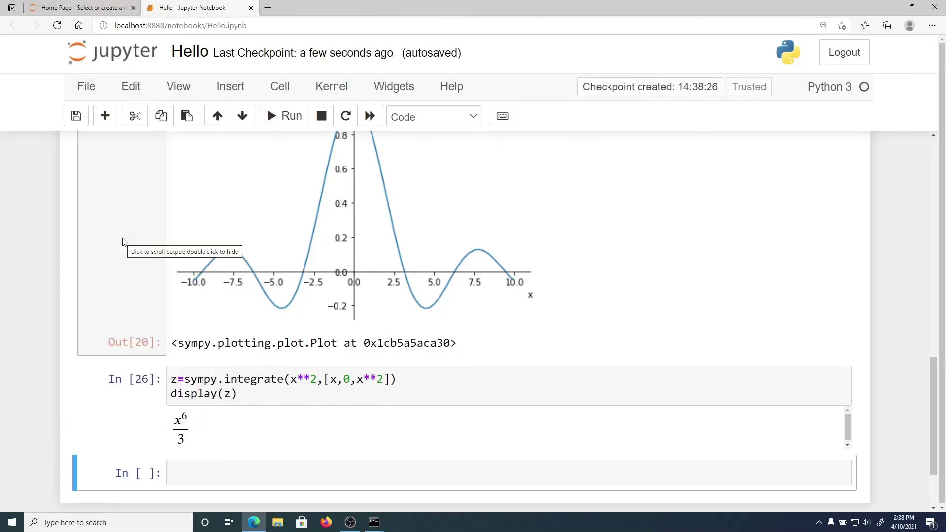
click(835, 57)
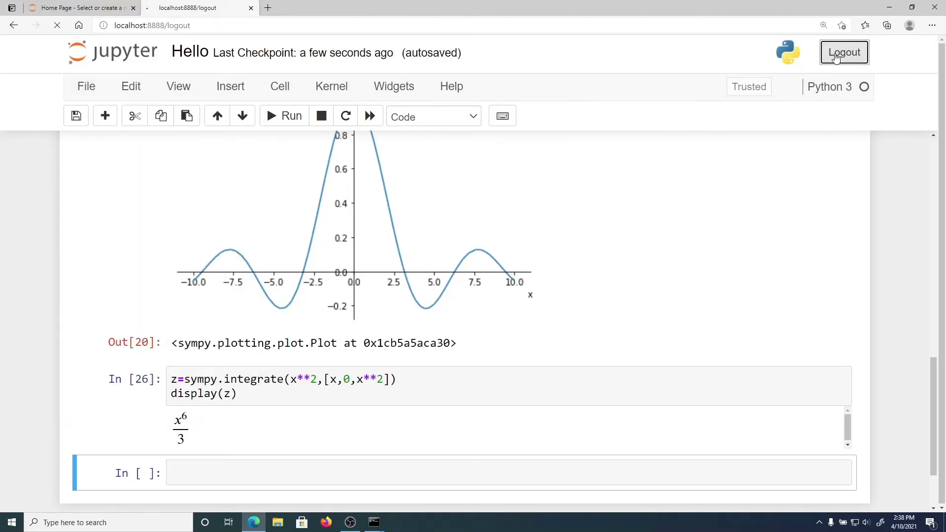
Close the browser and interrupt the running notebook server in its Command Prompt window until the C:\python prompt returns
click(934, 8)
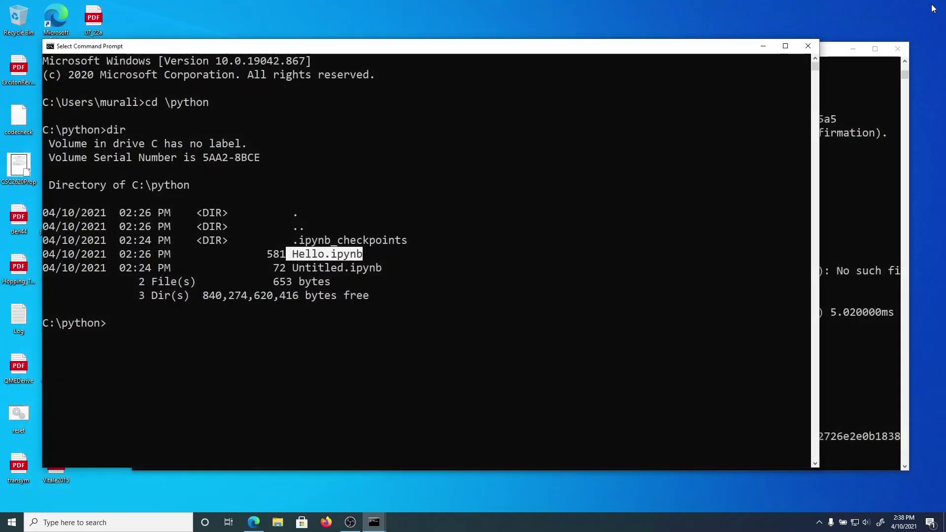
click(826, 314)
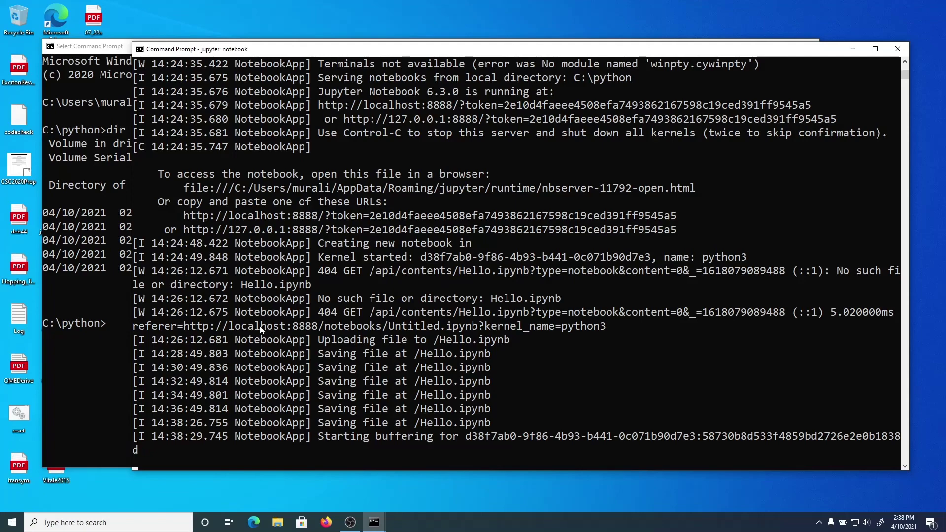
key(ctrl+c)
key(ctrl+c)
key(ctrl+c)
key(ctrl+c)
key(ctrl+c)
key(ctrl+c)
key(ctrl+c)
key(ctrl+c)
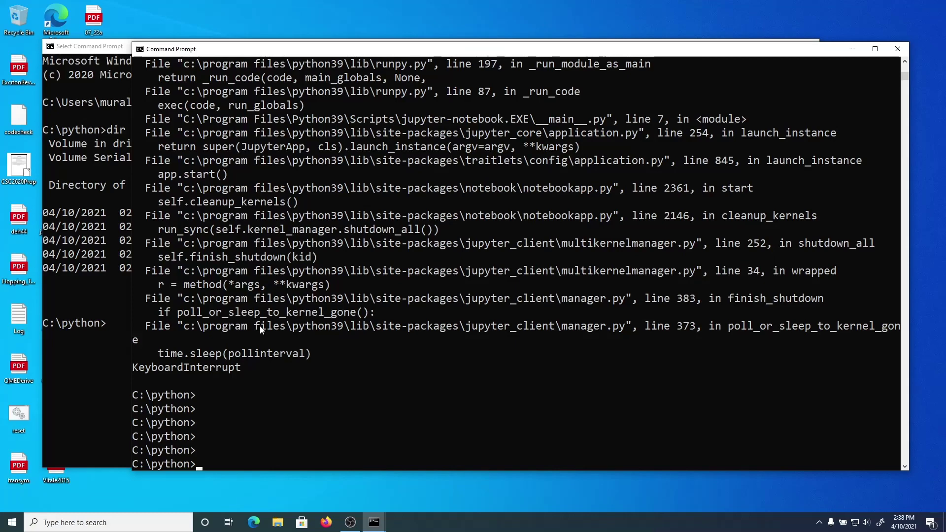
Close both Command Prompt windows with the exit command
text(exit)
key(Return)
text(exit)
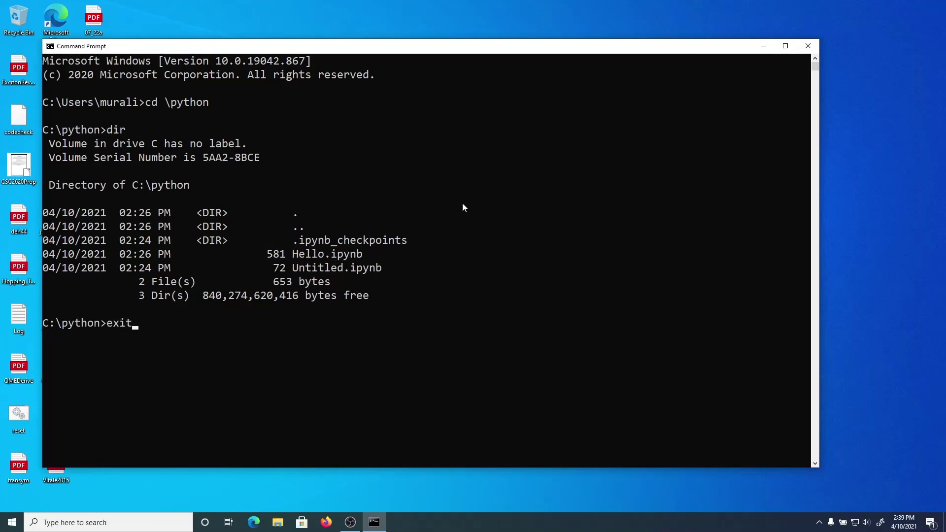
key(Return)
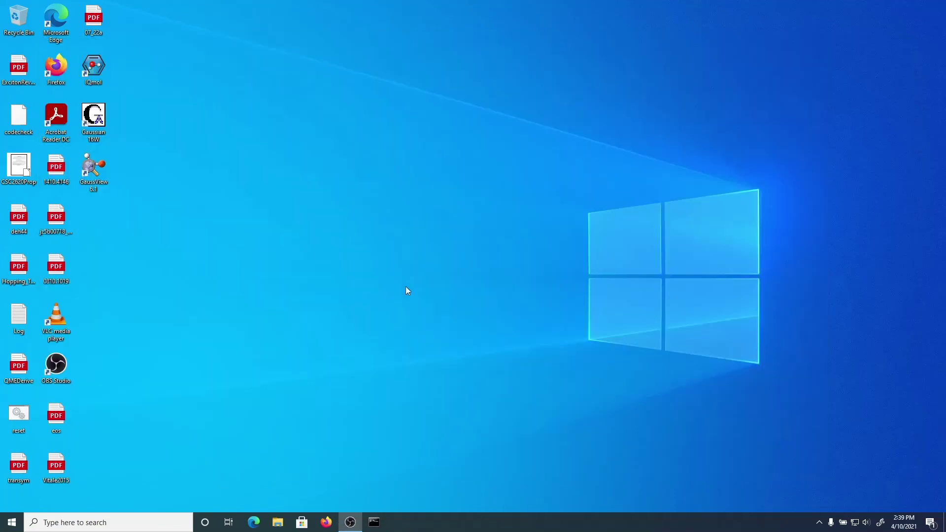